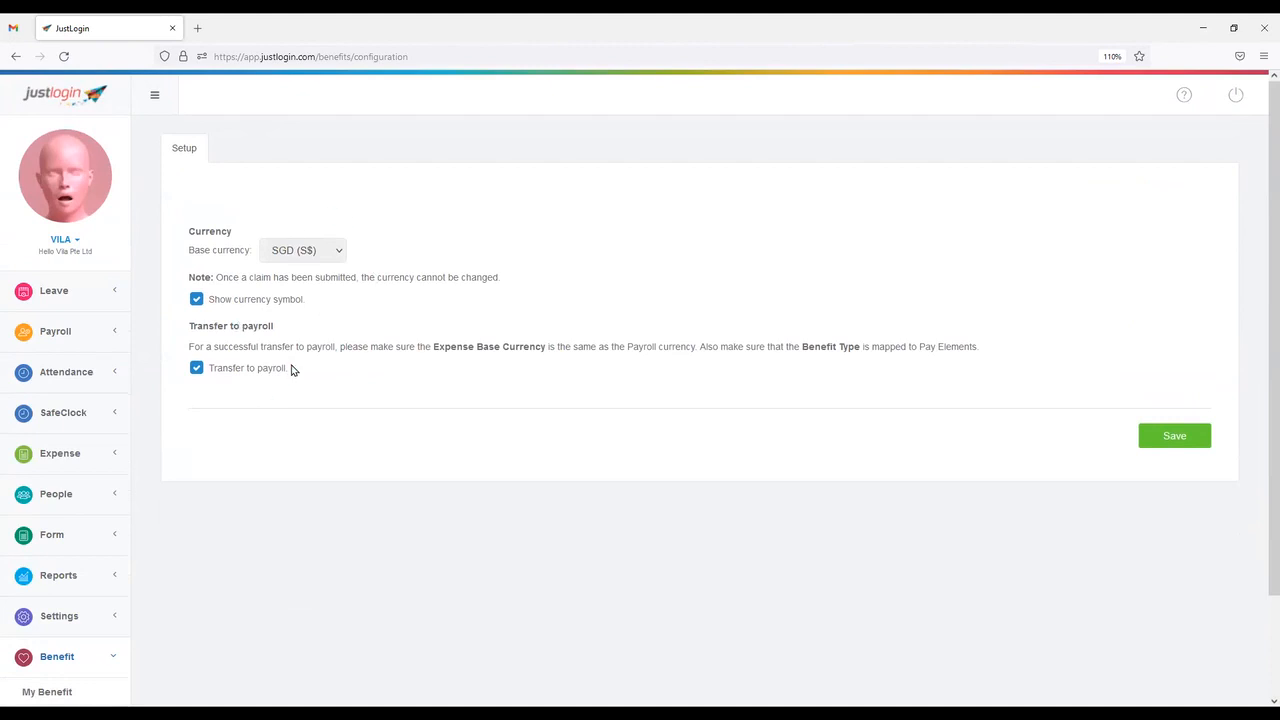
Review the benefit module's base currency and payroll transfer settings and save the configuration.
drag(190, 230, 260, 231)
click(444, 272)
triple_click(226, 331)
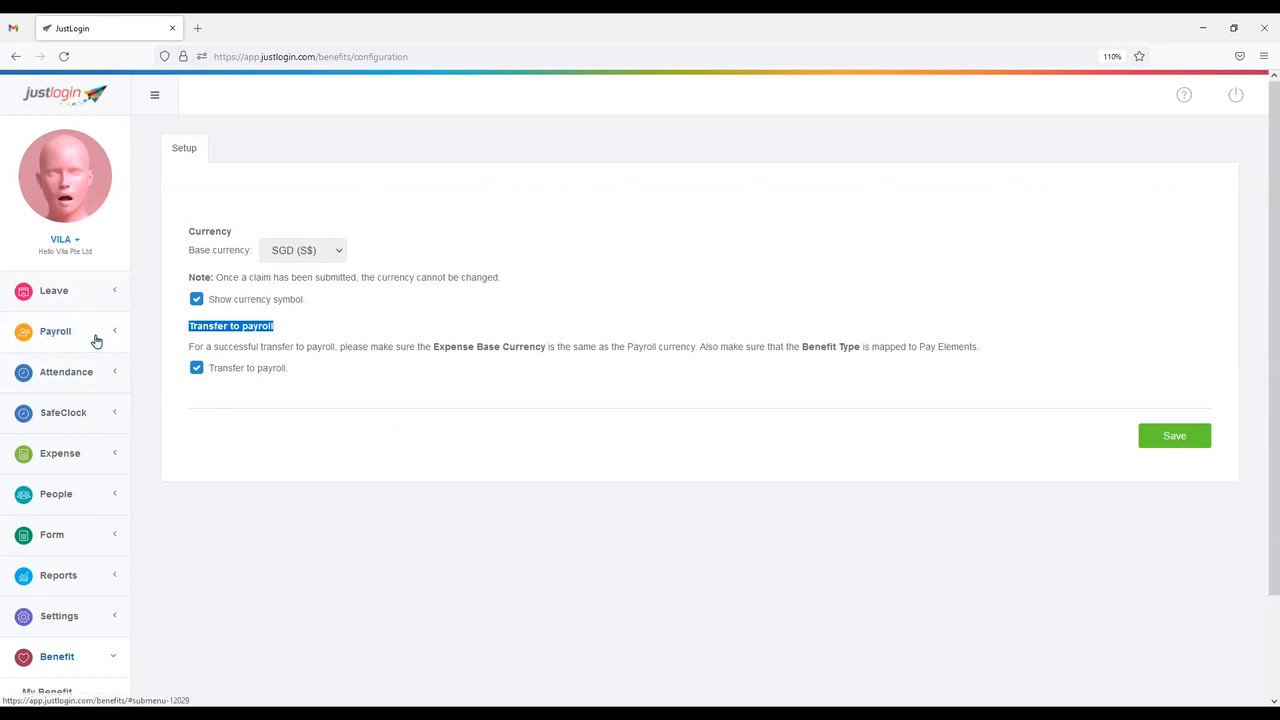
scroll(140, 480, down, 2)
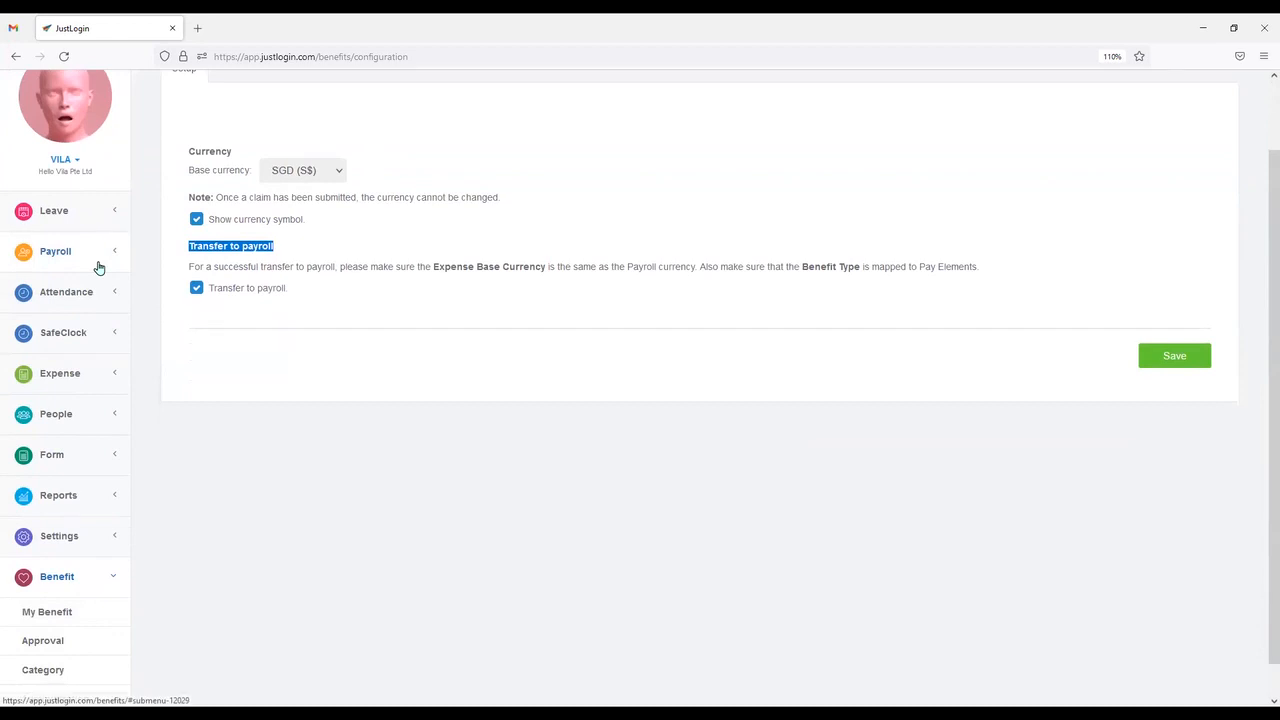
click(403, 386)
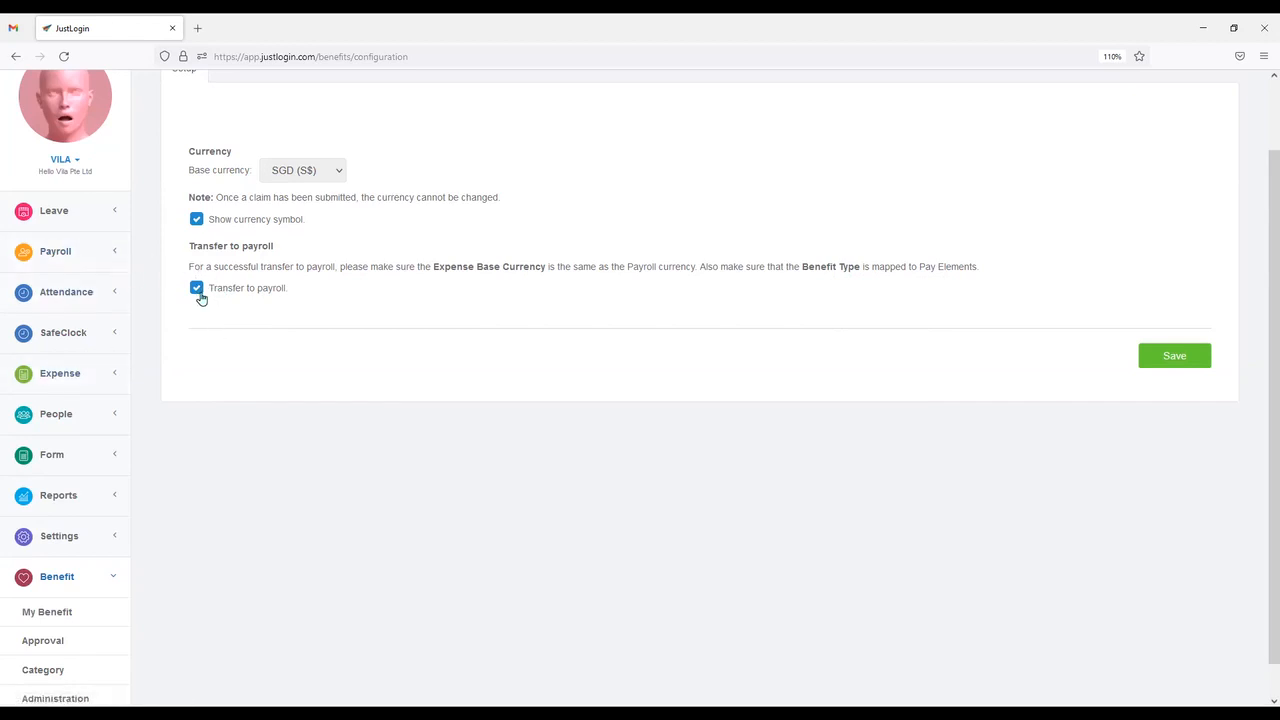
scroll(200, 298, up, 2)
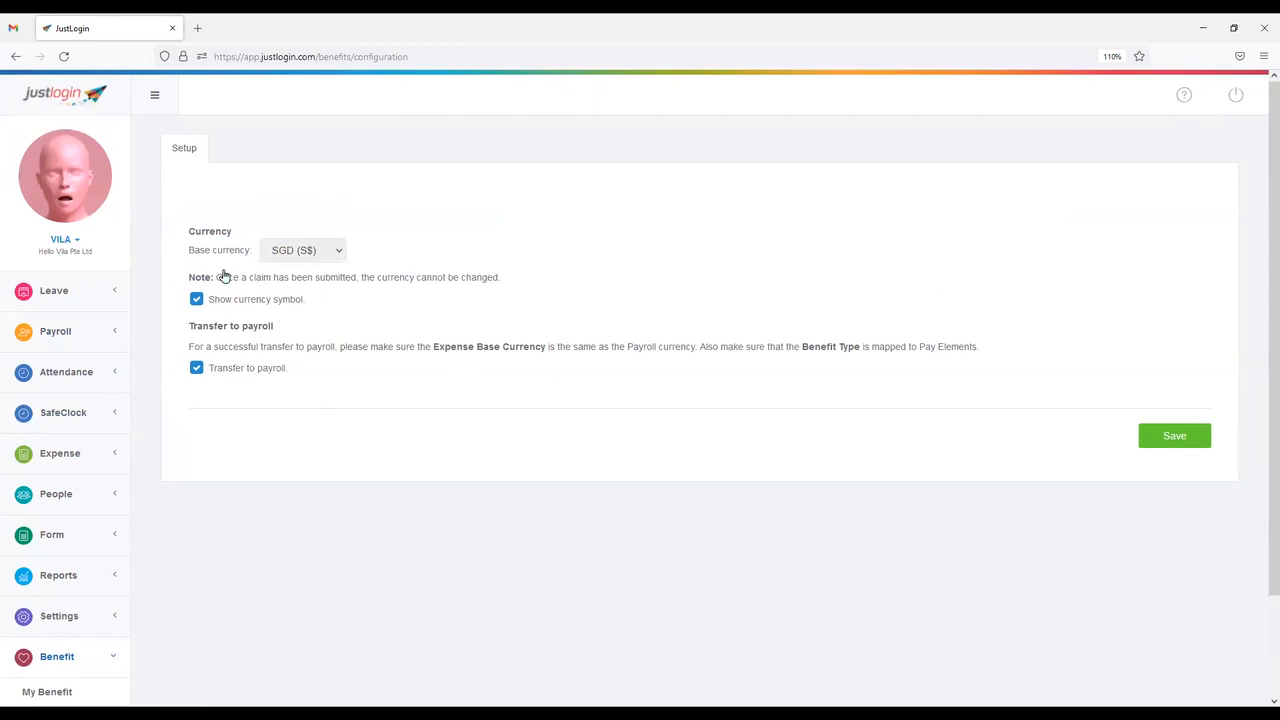
click(1157, 438)
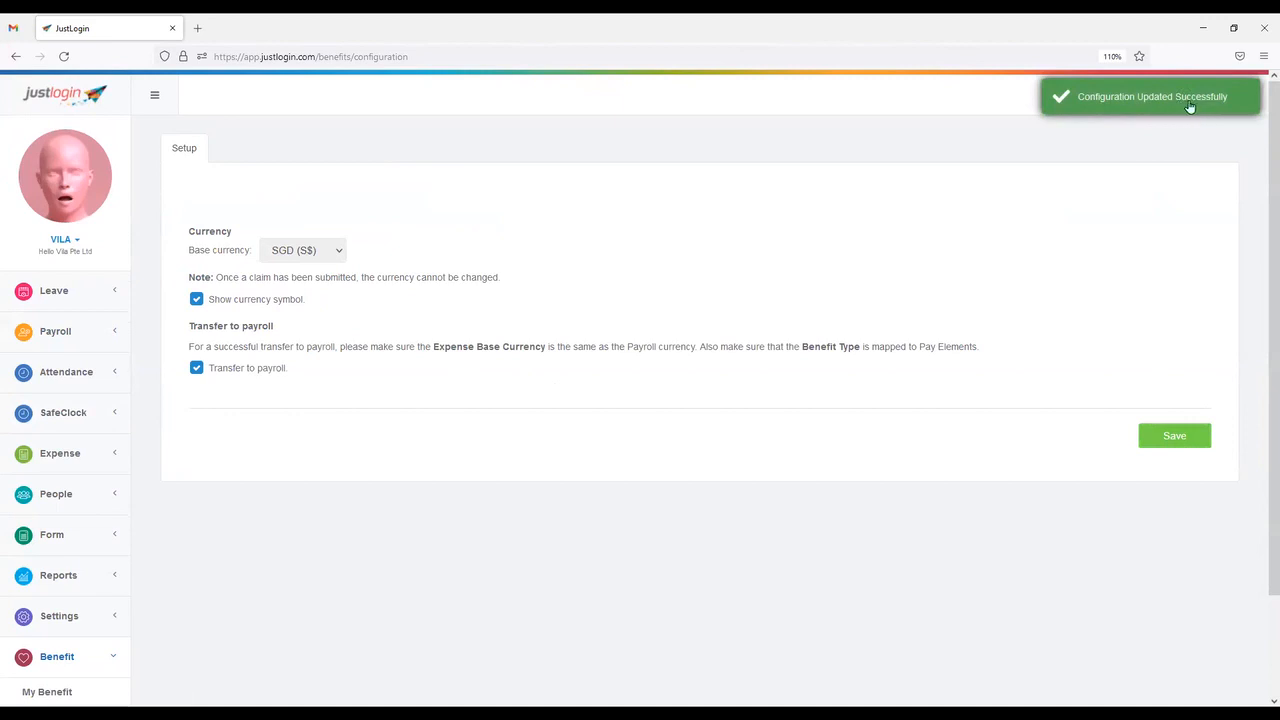
Open the benefit categories page.
scroll(588, 456, down, 2)
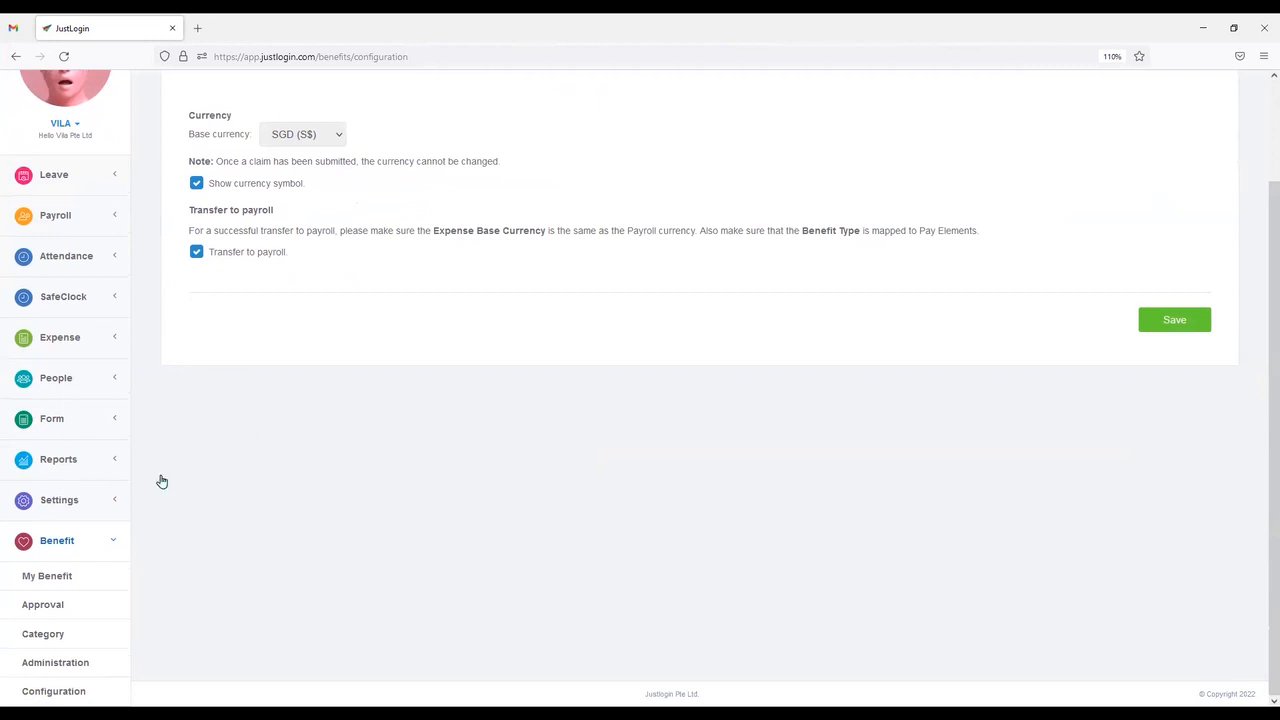
click(44, 638)
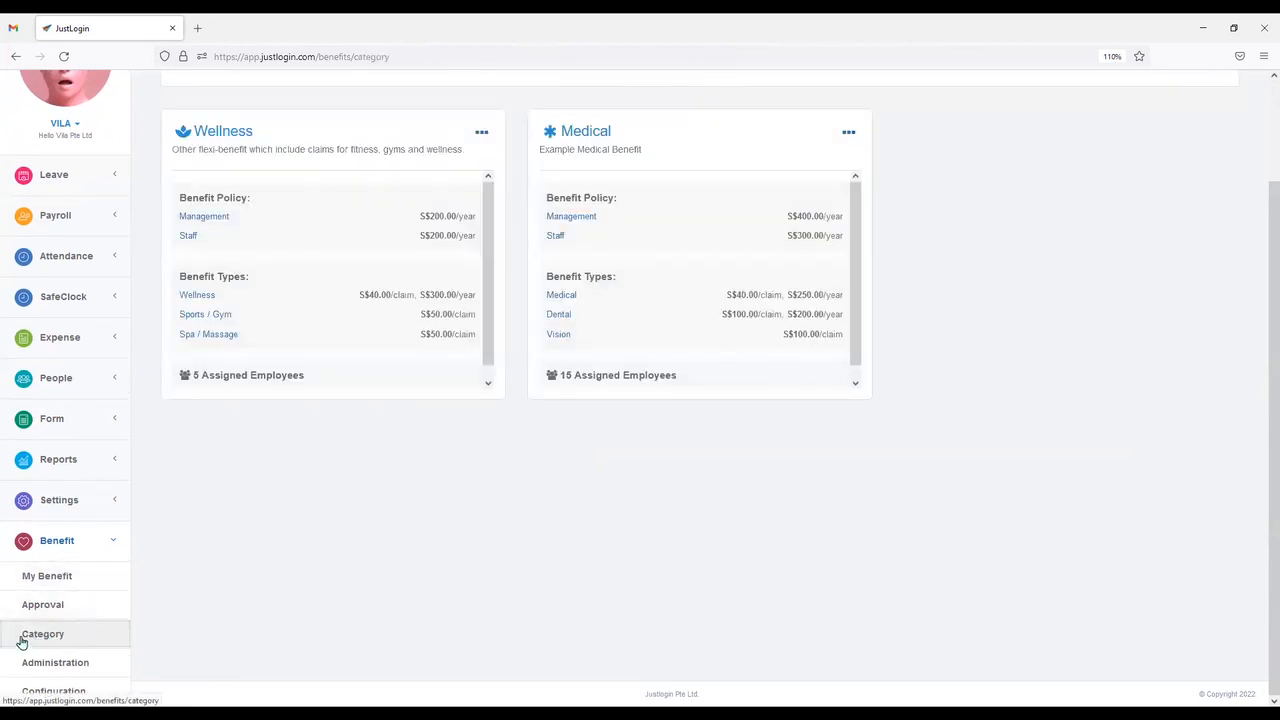
click(77, 640)
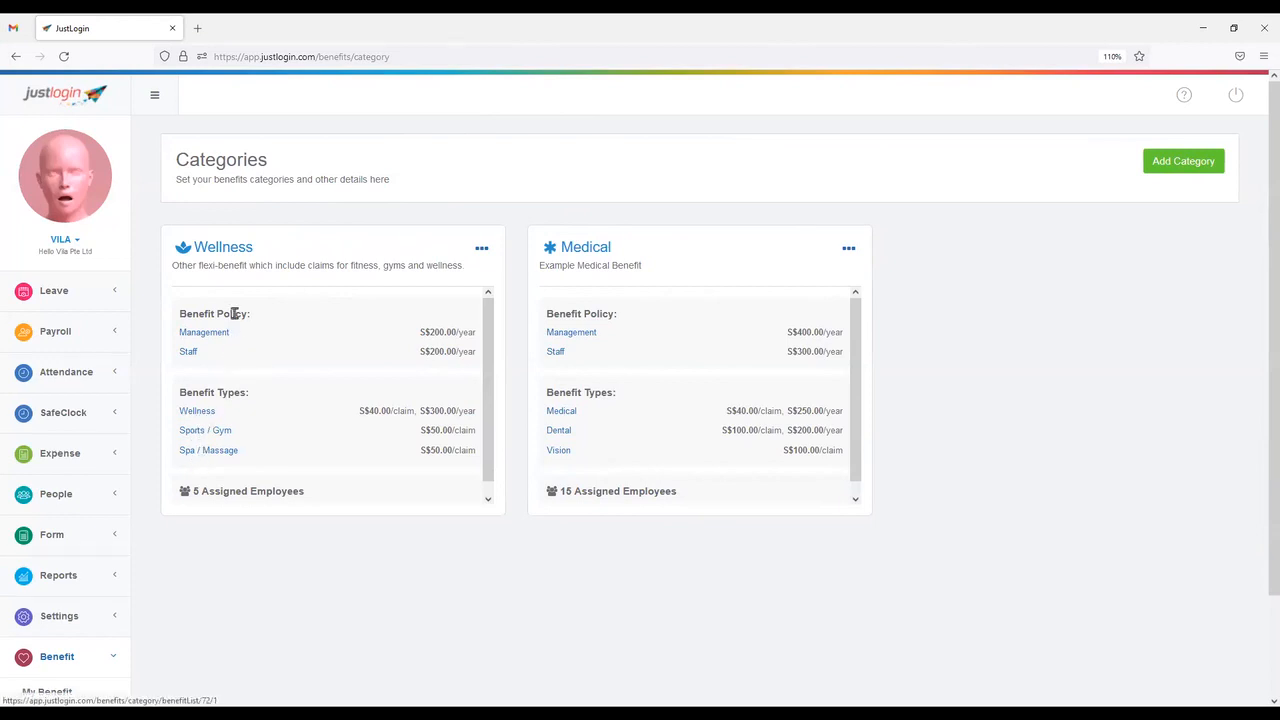
Examine the benefit policies and benefit types listed on the Wellness and Medical category cards.
drag(181, 314, 260, 317)
drag(180, 395, 253, 403)
drag(218, 314, 255, 323)
drag(180, 394, 251, 397)
click(251, 399)
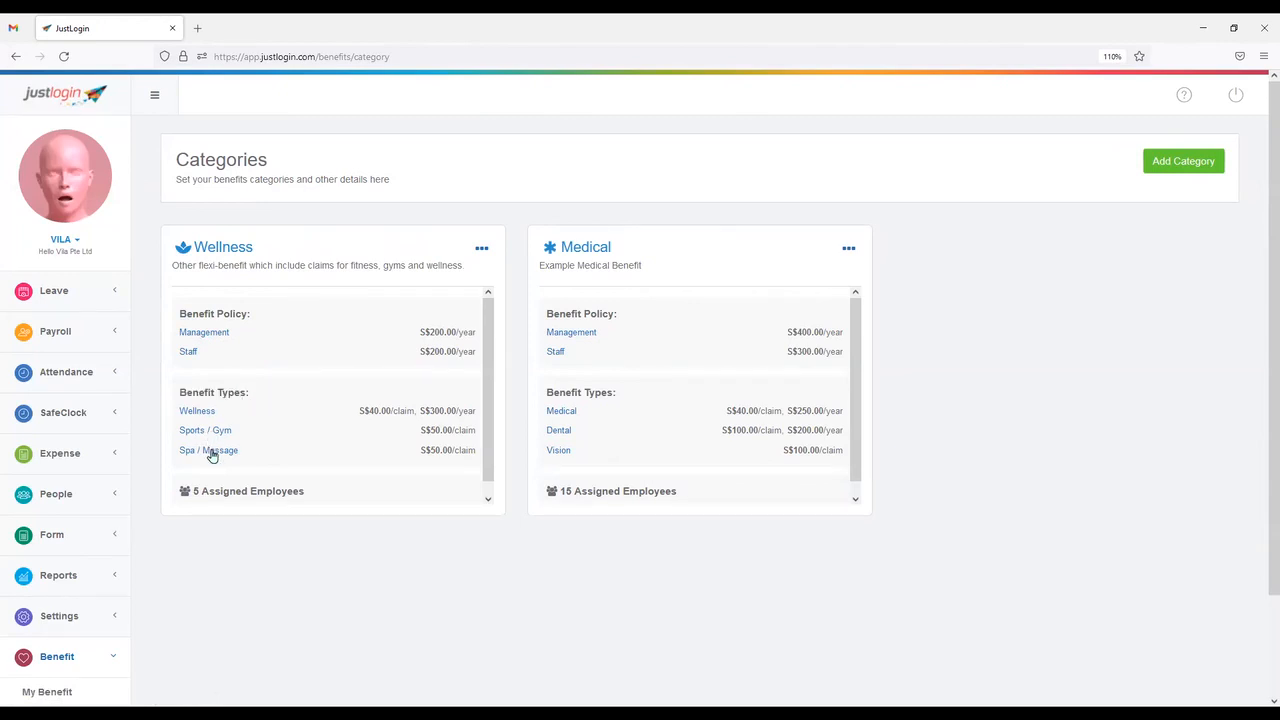
double_click(245, 249)
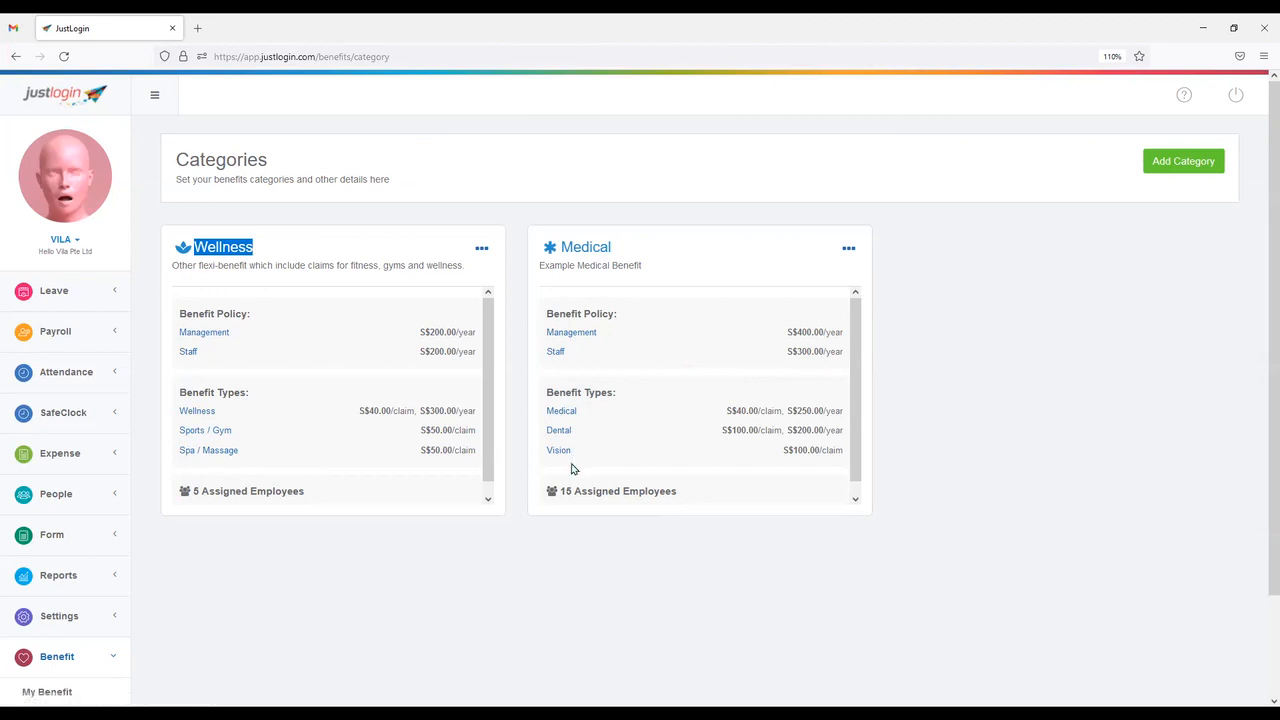
click(766, 546)
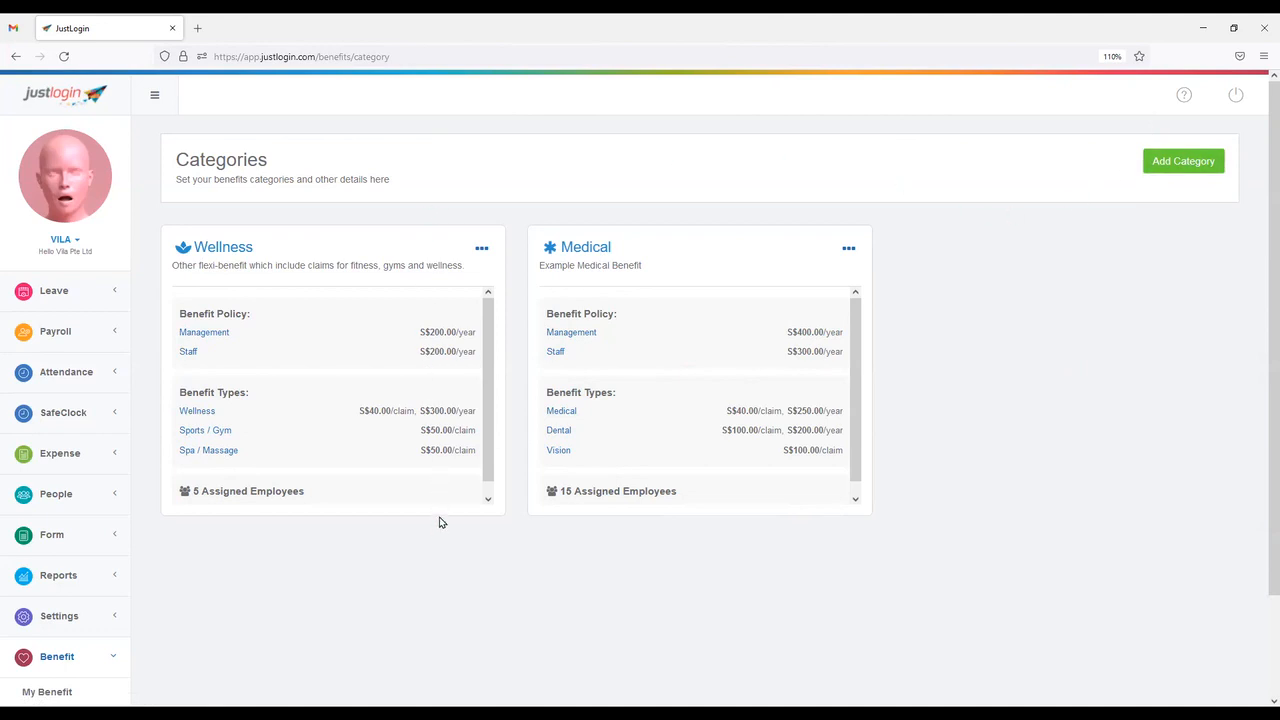
Start a new benefit category named Insurance and give it the house icon.
click(1188, 162)
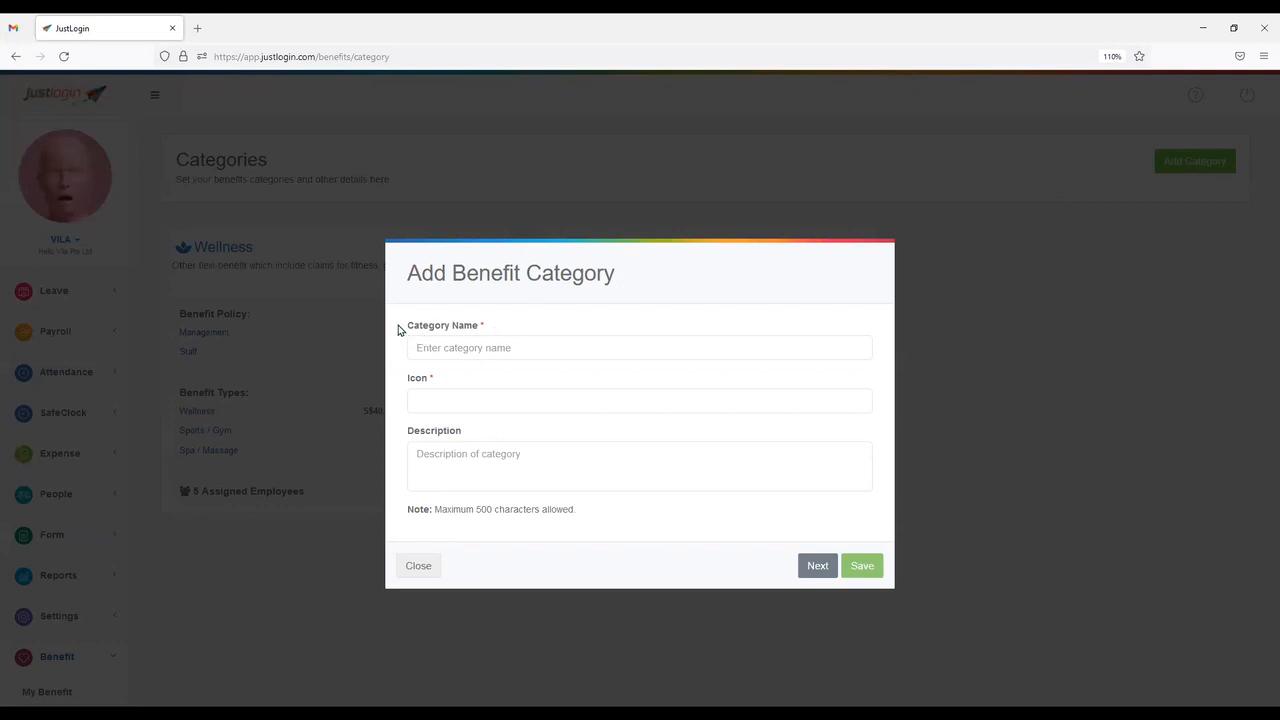
drag(398, 331, 514, 329)
click(449, 358)
click(432, 394)
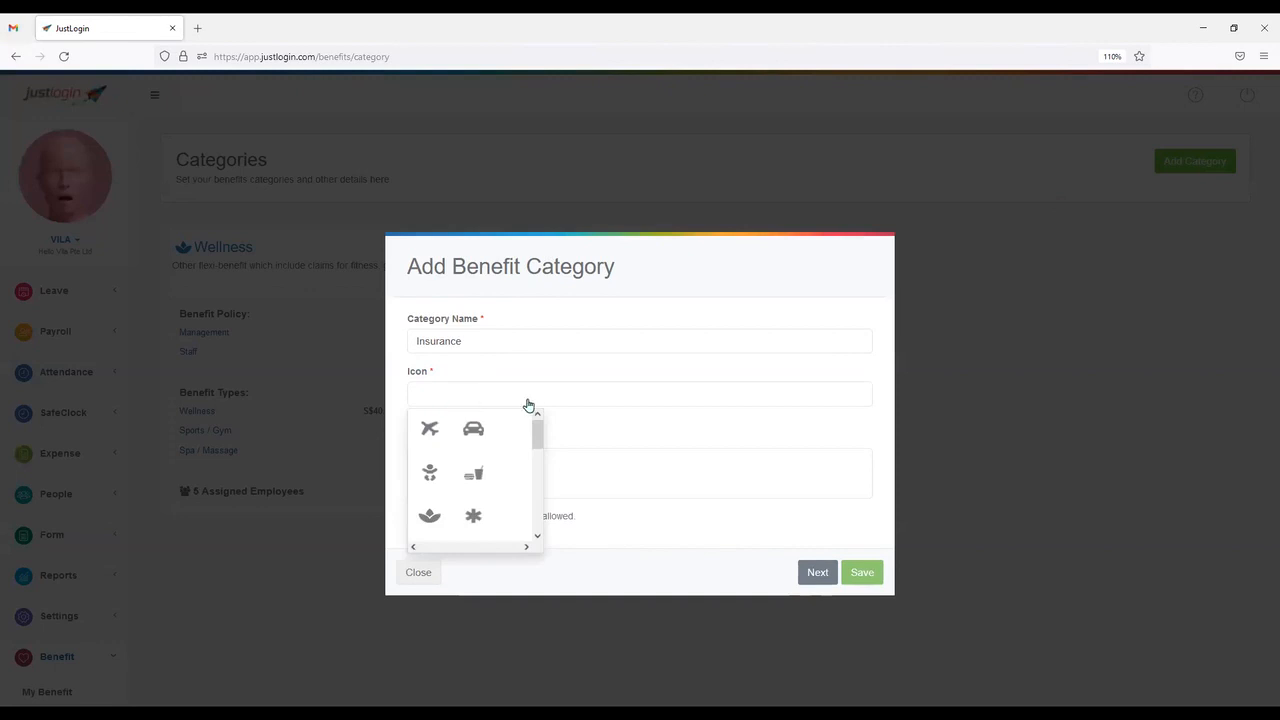
scroll(480, 440, down, 5)
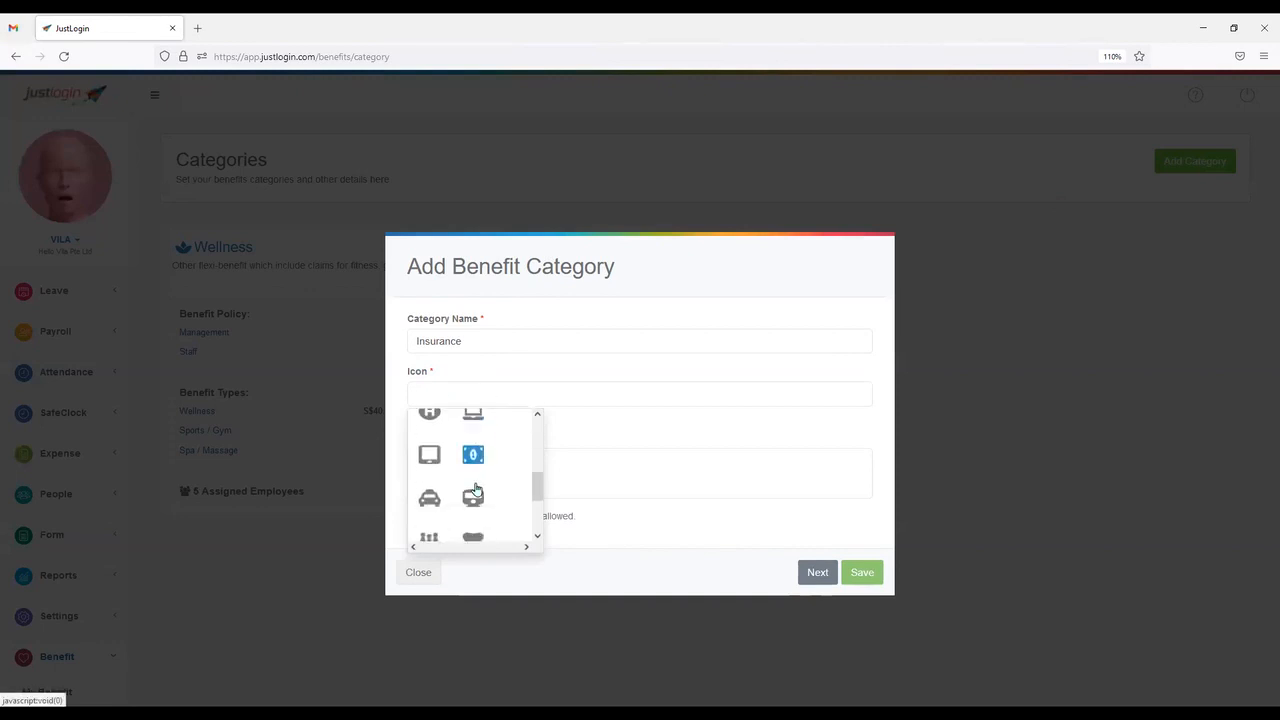
scroll(502, 490, down, 2)
scroll(505, 505, up, 2)
scroll(507, 509, down, 2)
scroll(480, 520, down, 1)
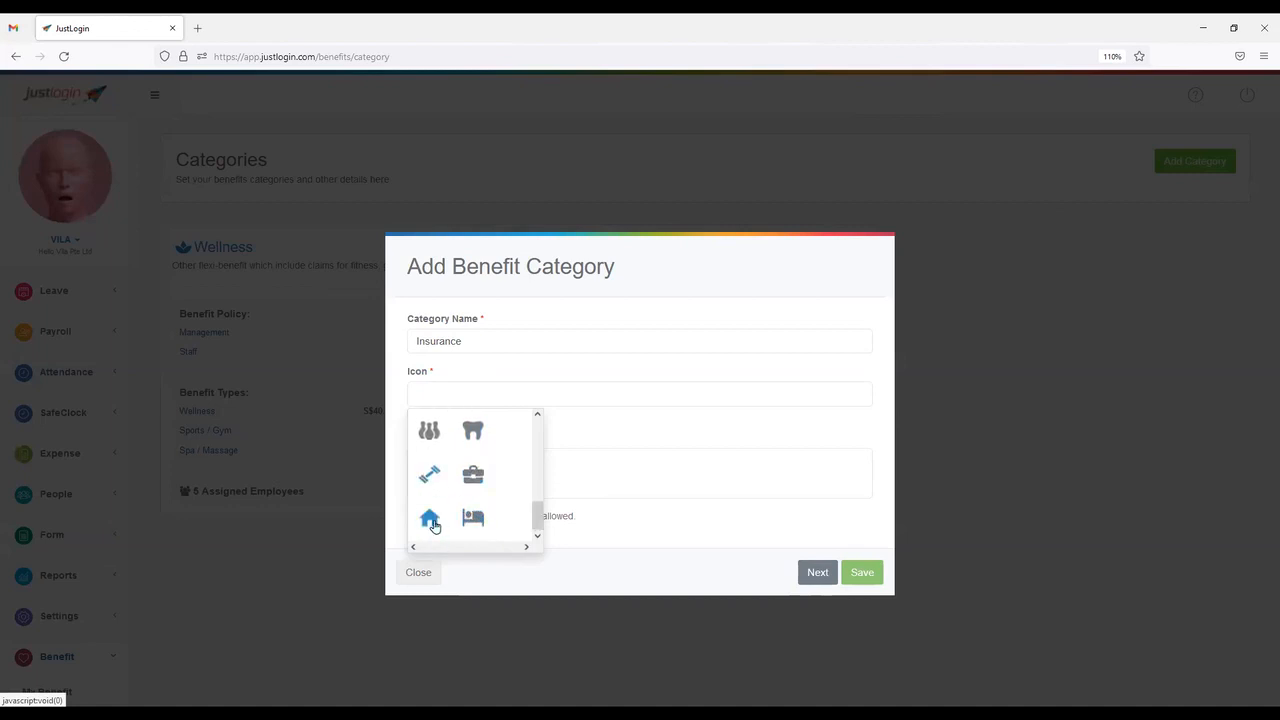
click(429, 519)
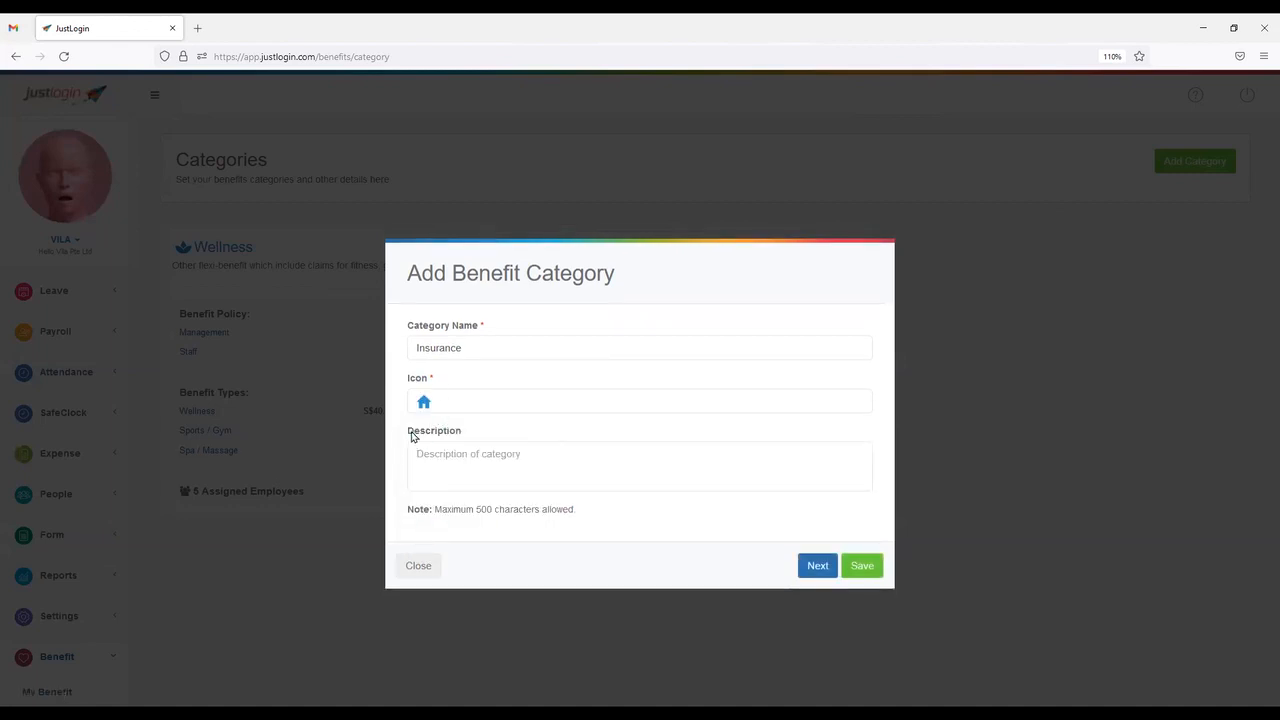
Describe the category as "Demo of Insurance Benefit" and continue to its benefit policy setup.
drag(405, 431, 494, 434)
click(470, 447)
text(Demo of Insurance Benefit)
click(809, 572)
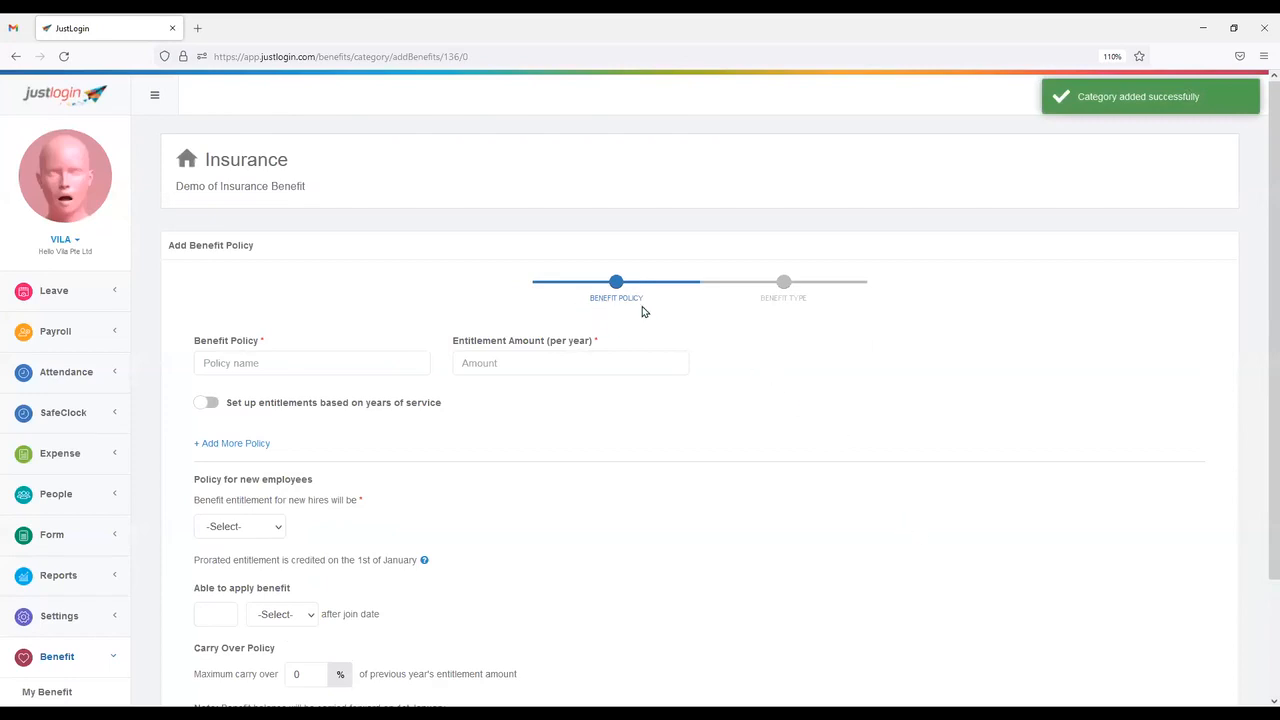
Name the first benefit policy Management and set its yearly entitlement amount to 500.
scroll(586, 295, down, 2)
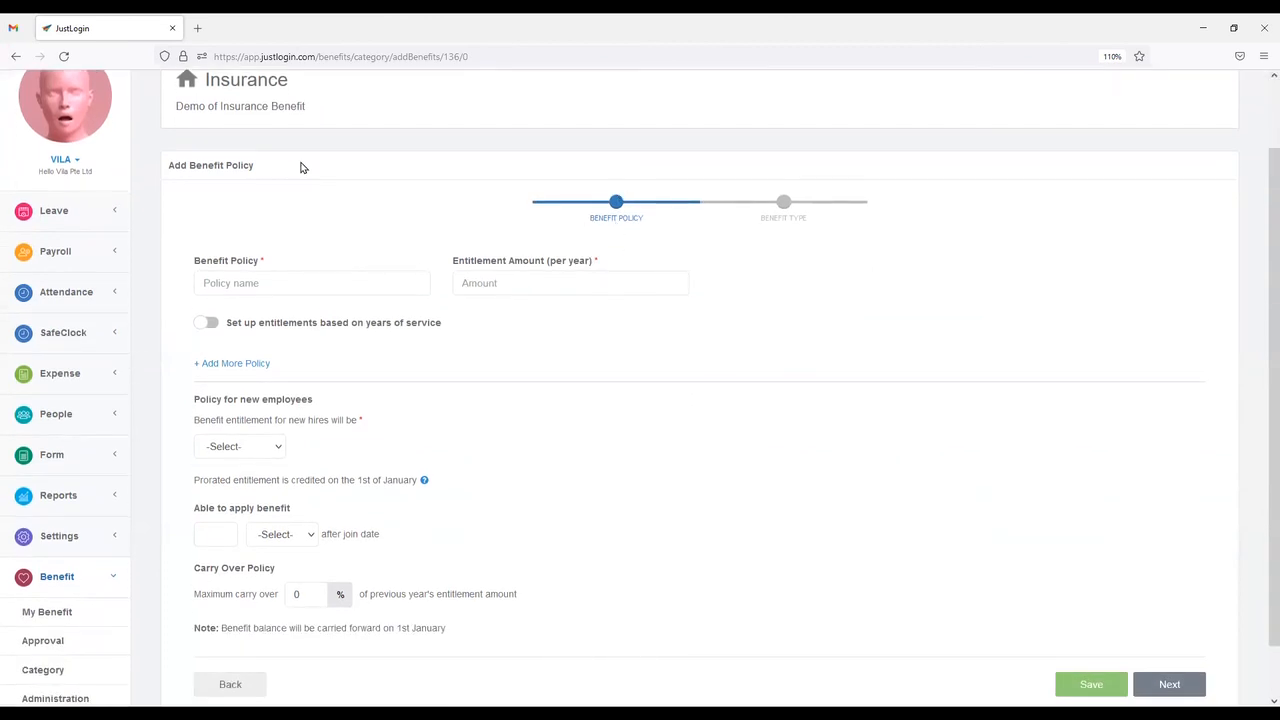
scroll(257, 229, down, 1)
scroll(298, 253, up, 2)
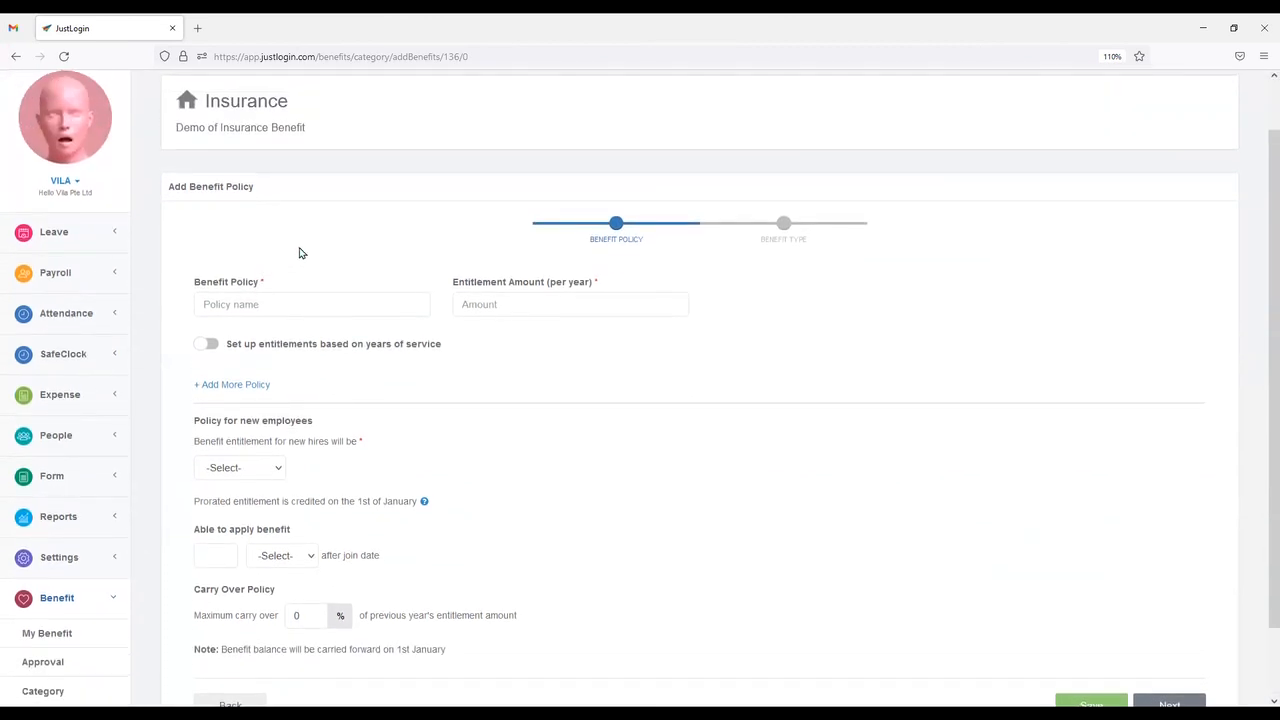
click(265, 307)
click(537, 311)
text(500)
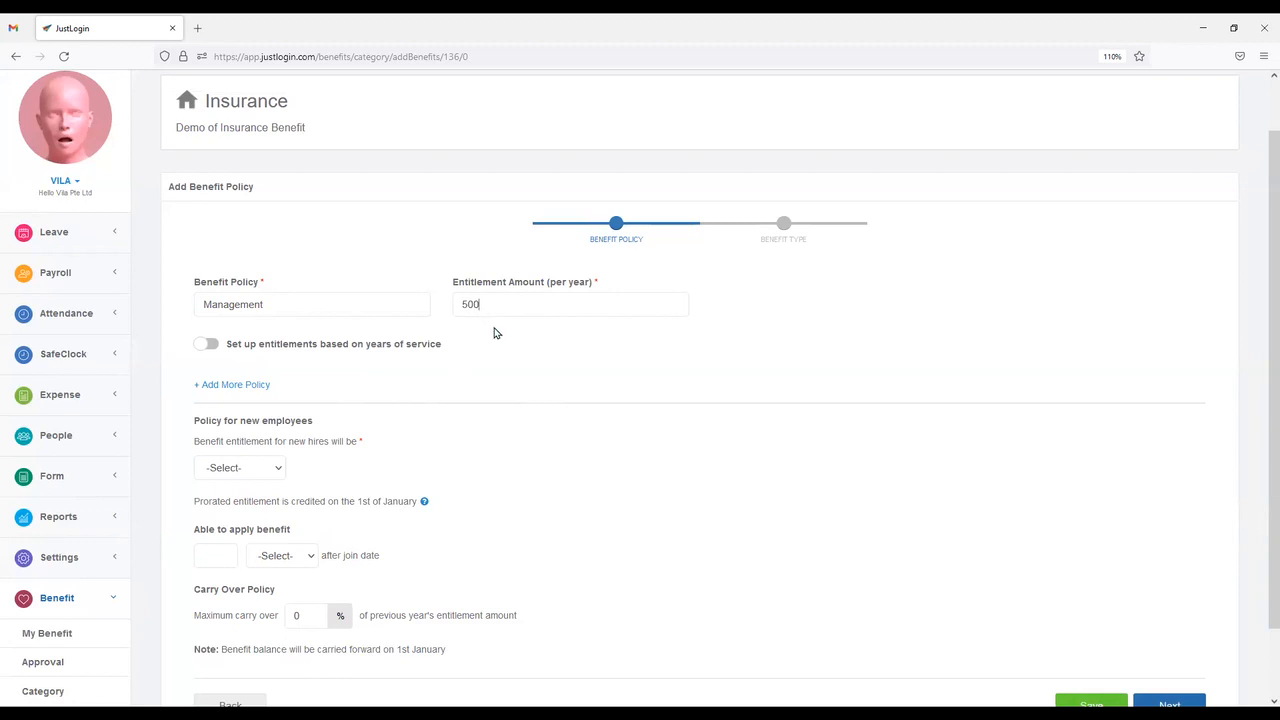
Add a second benefit policy named Staff with a yearly entitlement amount of 300.
click(243, 388)
click(258, 433)
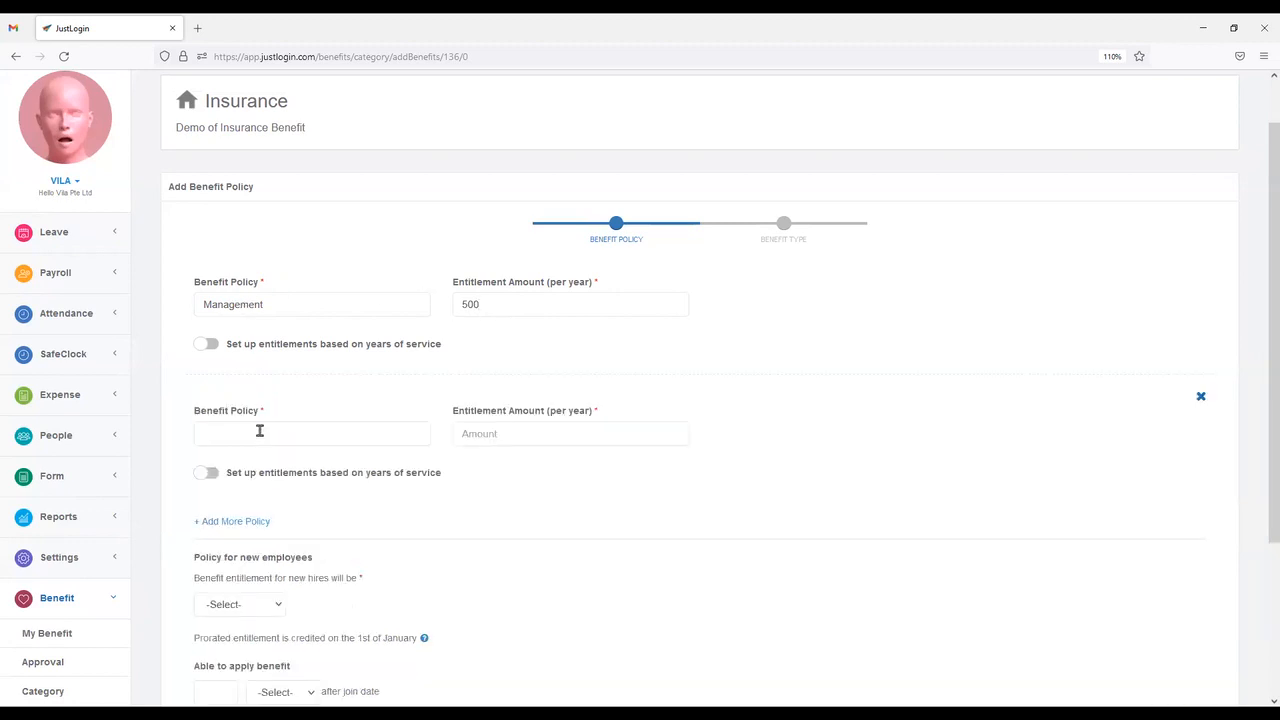
click(510, 433)
Try years-of-service entitlements on the Management policy with 50 extra after 1 year, and remove them.
click(208, 345)
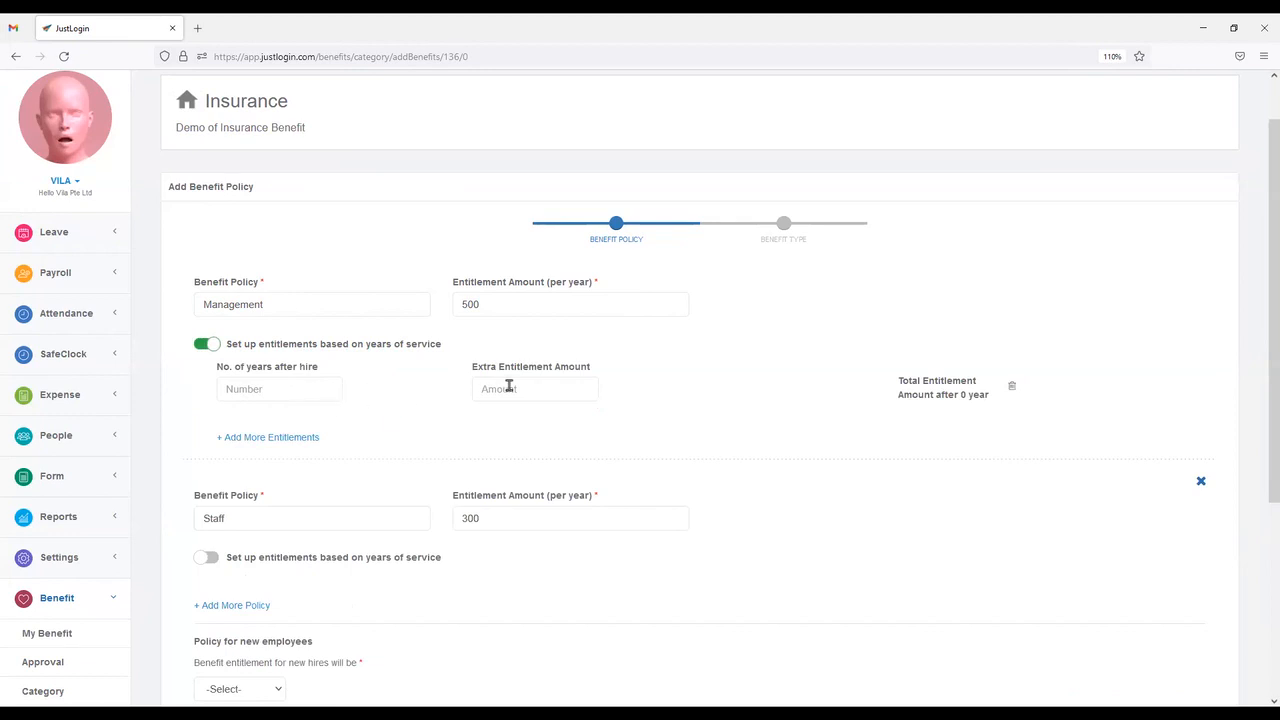
click(271, 388)
click(545, 390)
text(50)
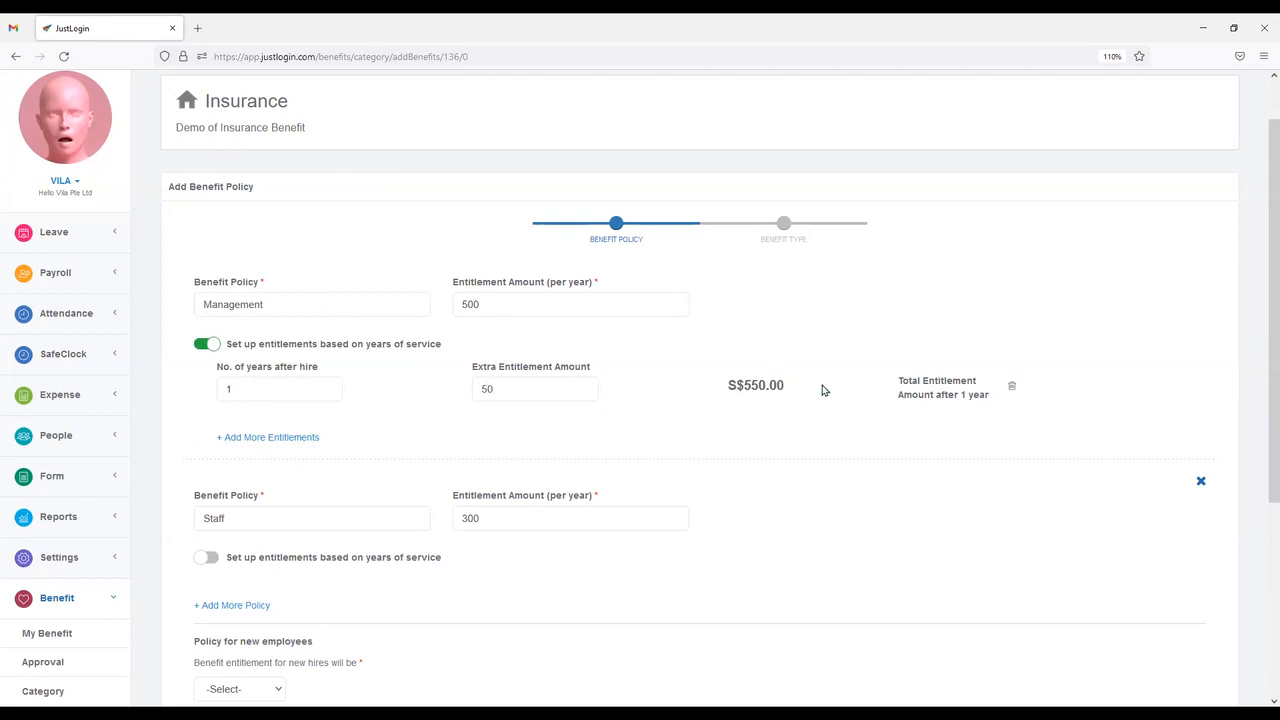
click(228, 441)
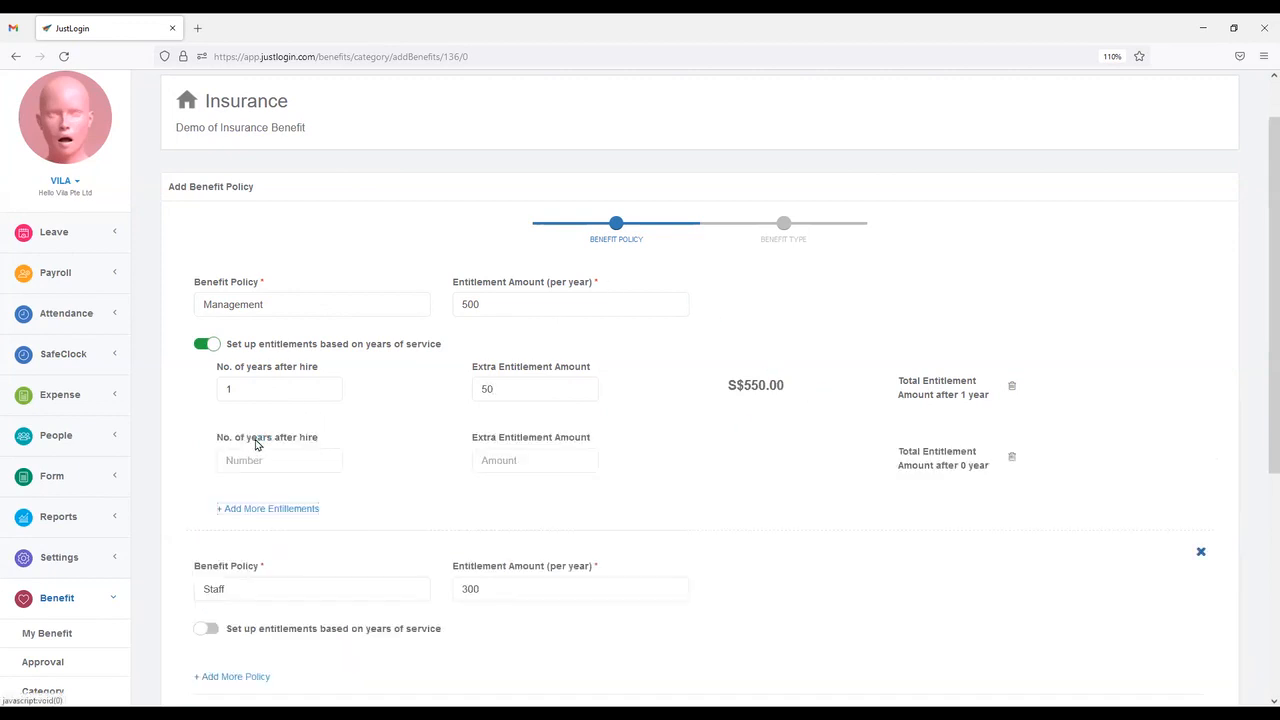
click(270, 508)
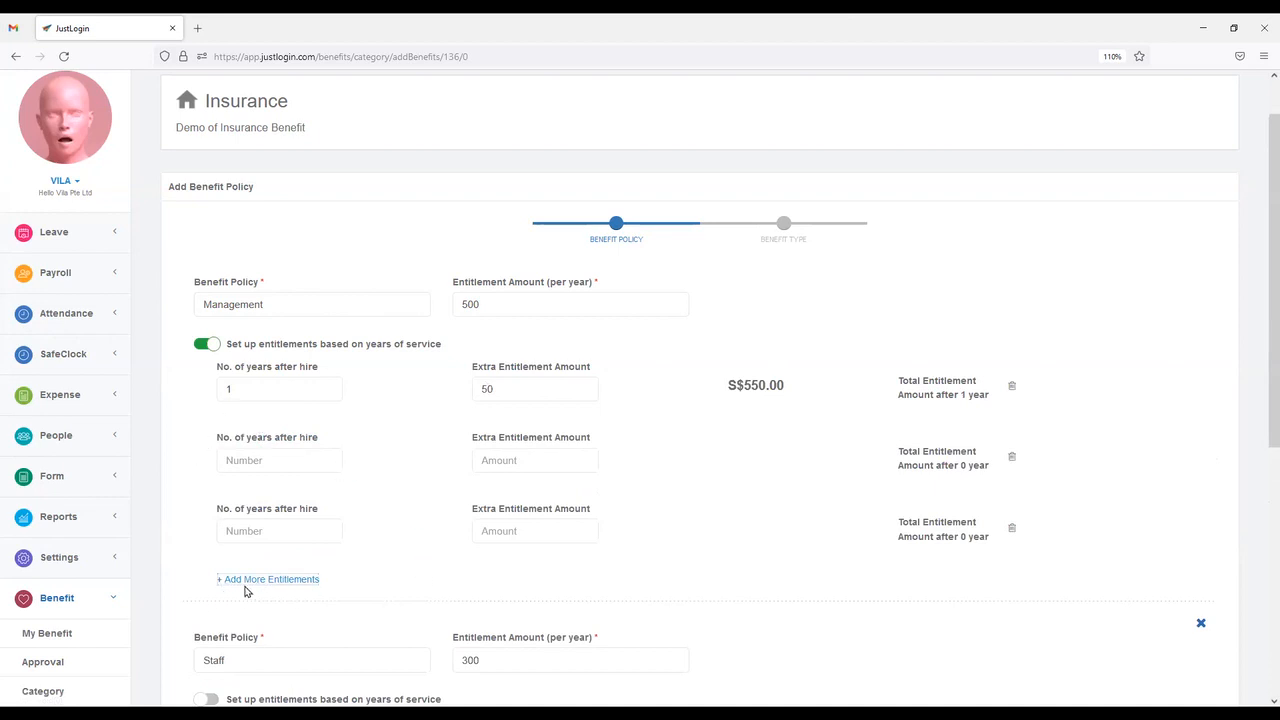
click(1012, 530)
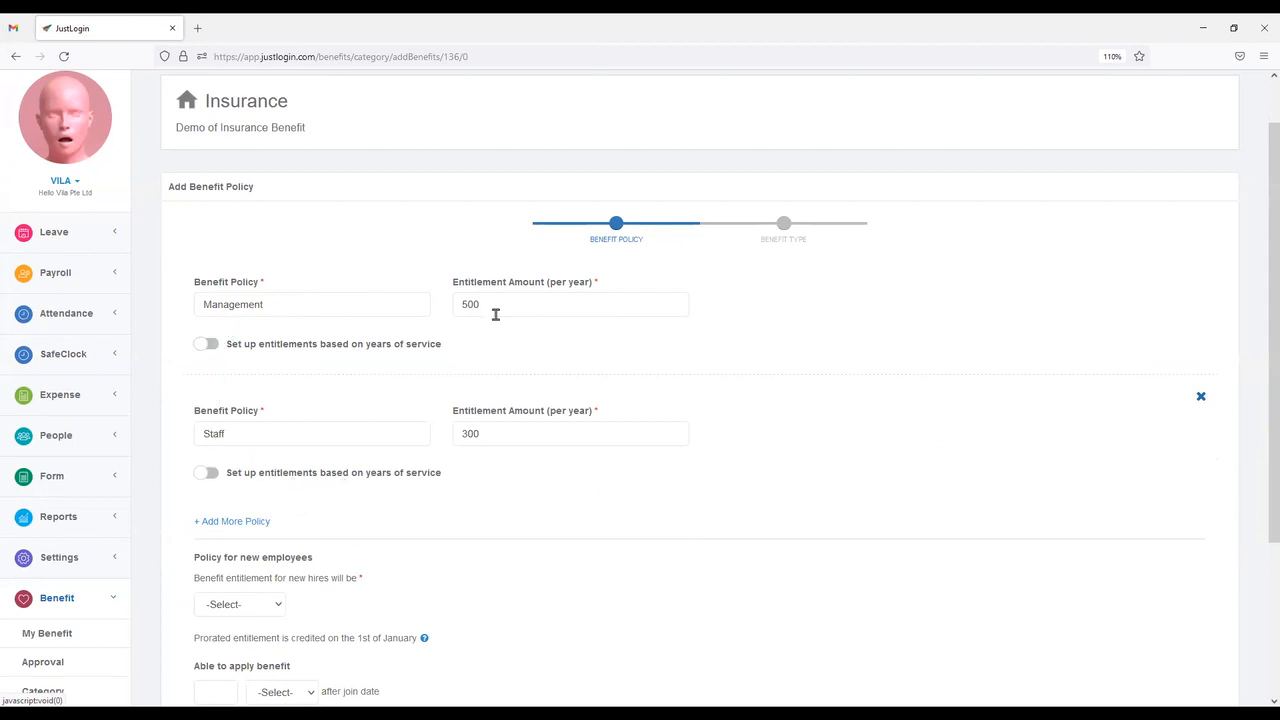
Enable years-of-service entitlements for the Staff policy, with an extra amount of 100 after 3 years.
click(212, 472)
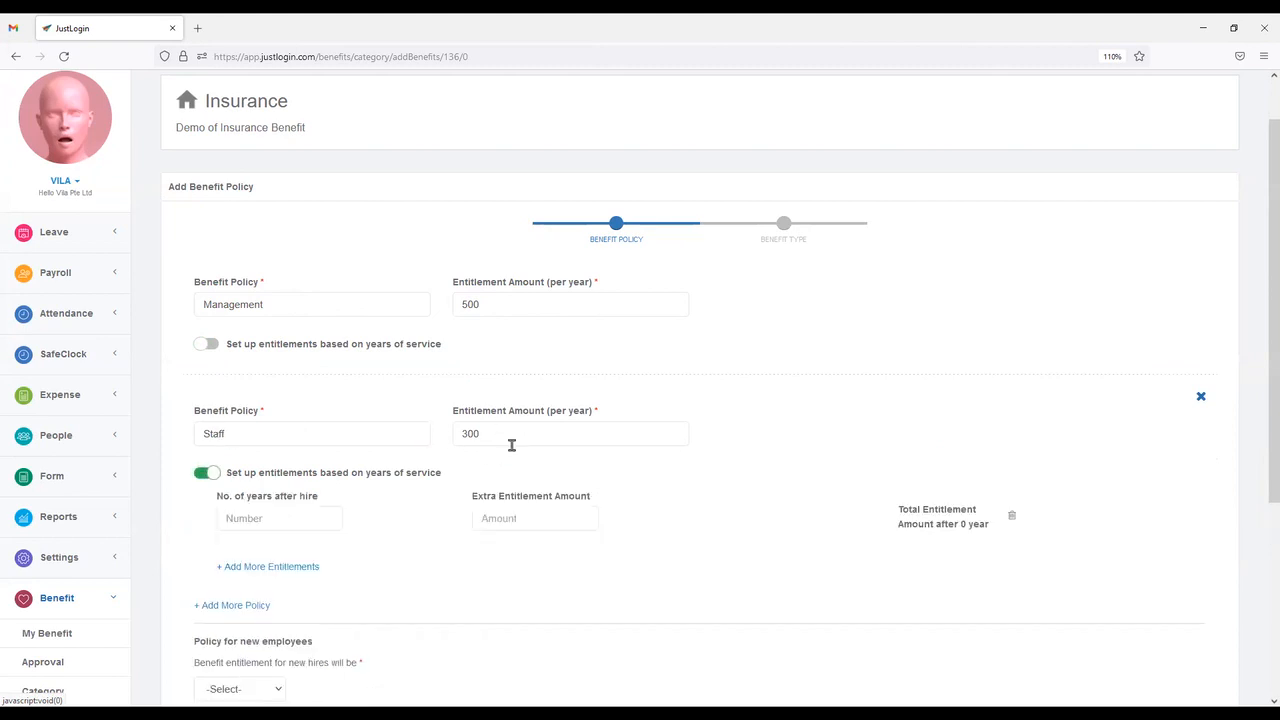
click(239, 515)
text(3)
click(534, 520)
text(100)
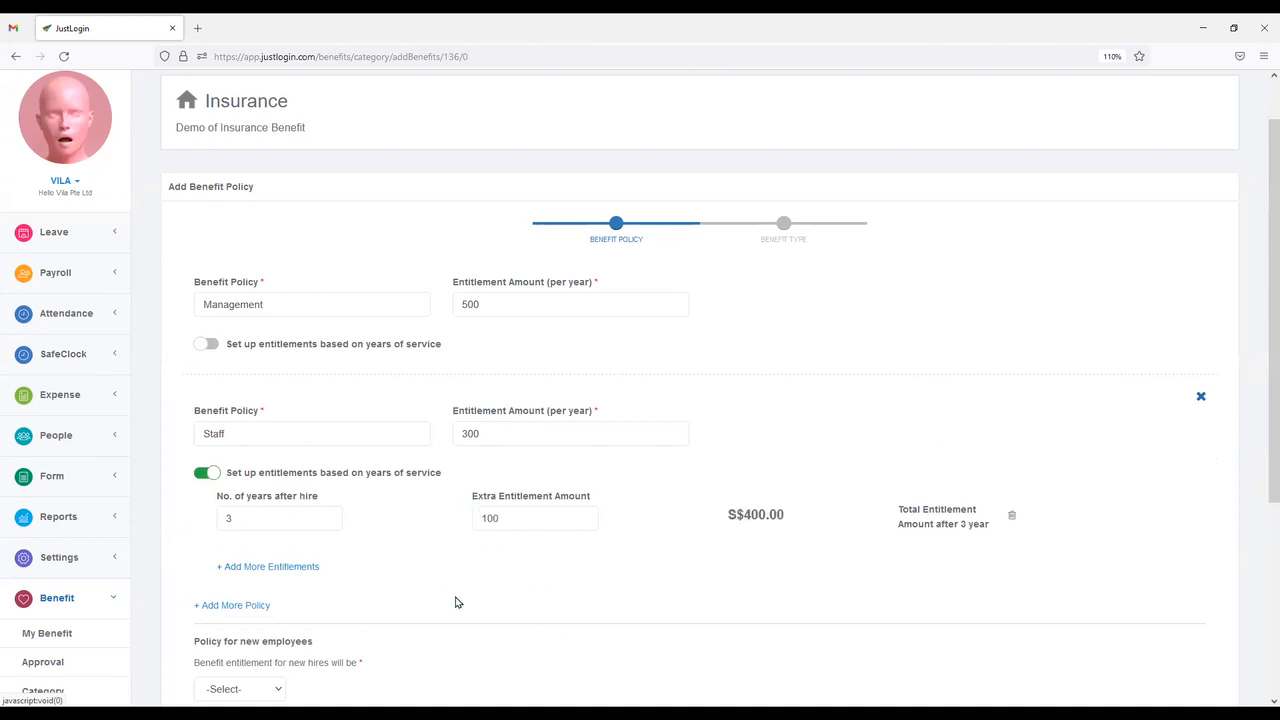
Add another service entitlement to the Staff policy, with an extra amount of 100 after 5 years.
click(289, 567)
click(257, 592)
text(5)
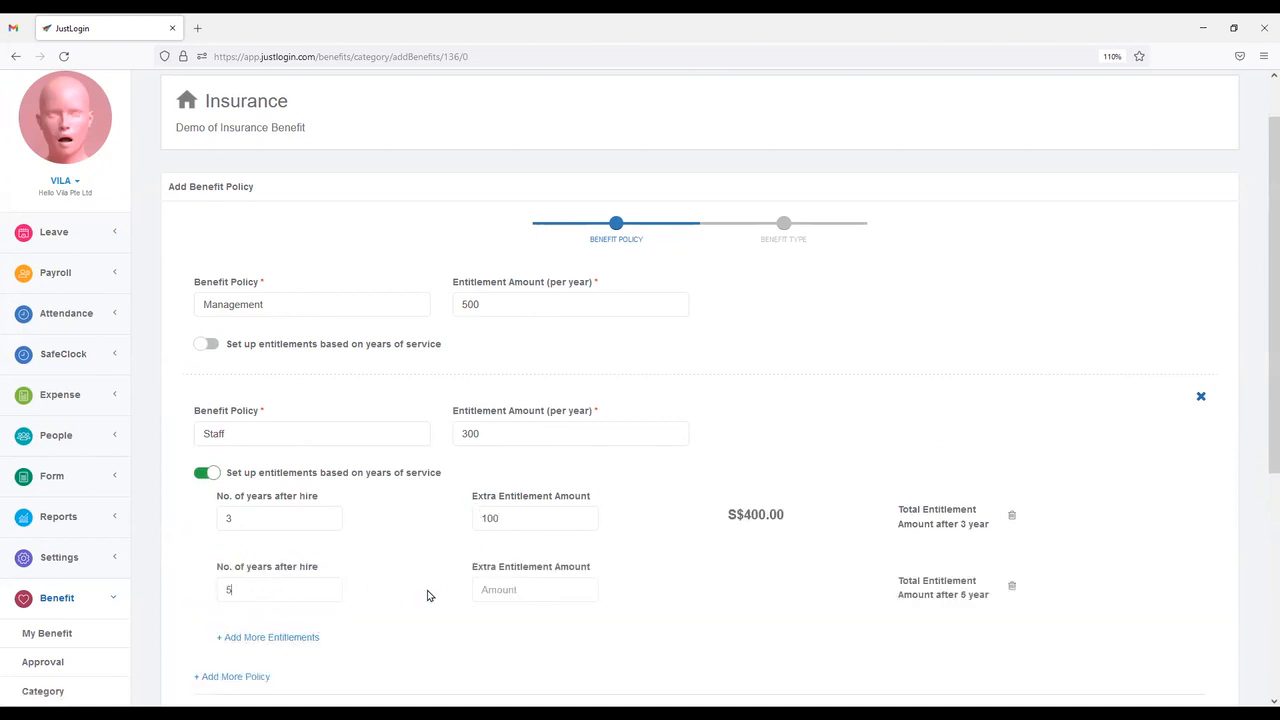
click(519, 590)
text(100)
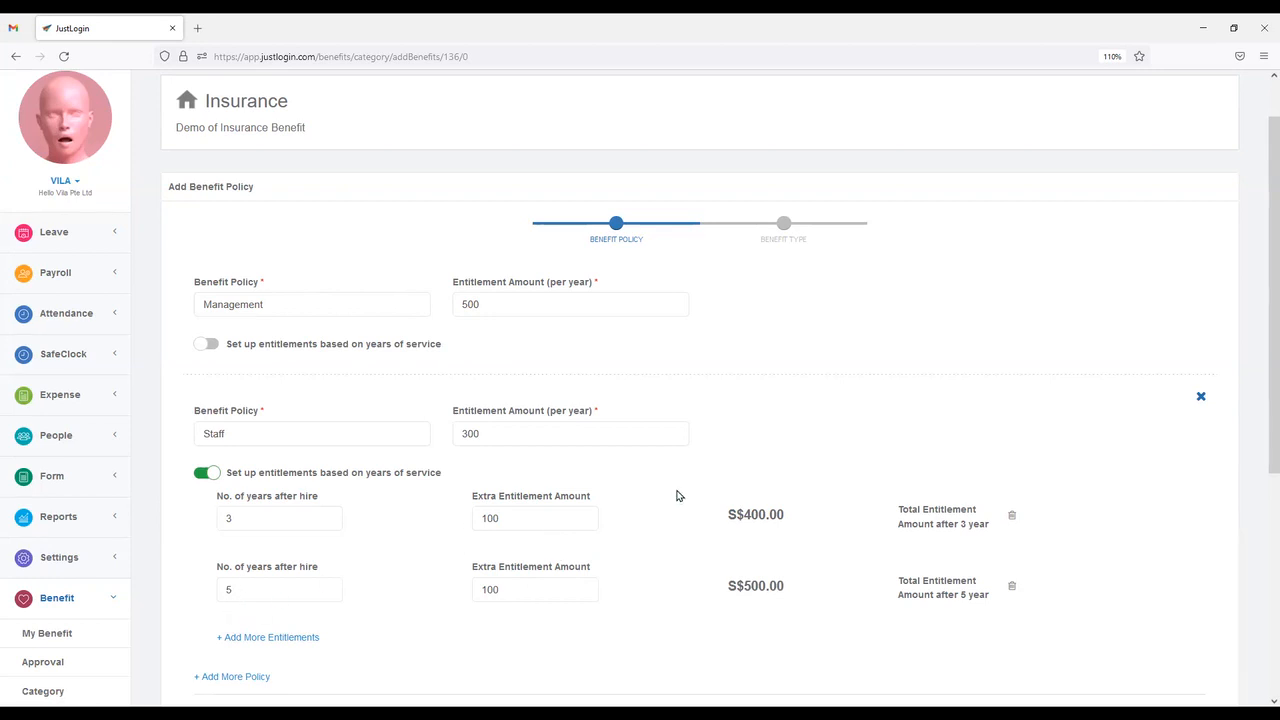
Set the benefit entitlement for new hires to Full Amount in the policy for new employees.
scroll(877, 436, down, 1)
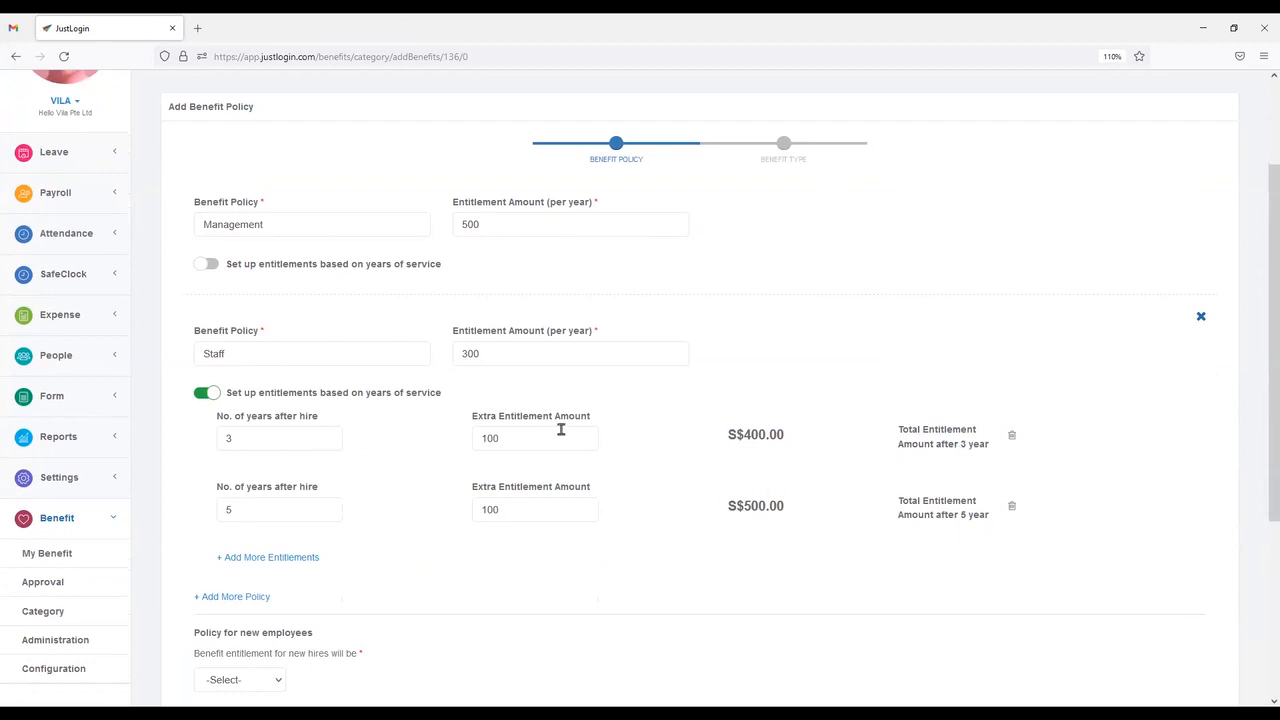
scroll(611, 421, down, 1)
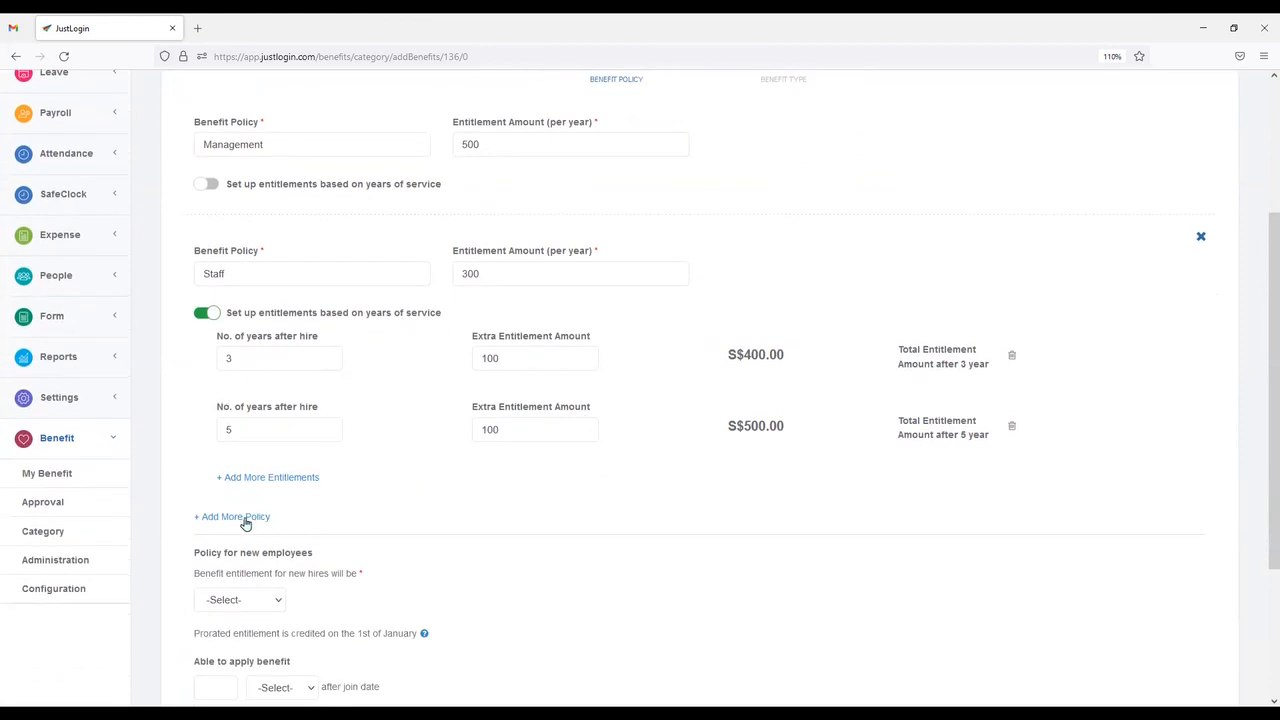
scroll(324, 536, up, 1)
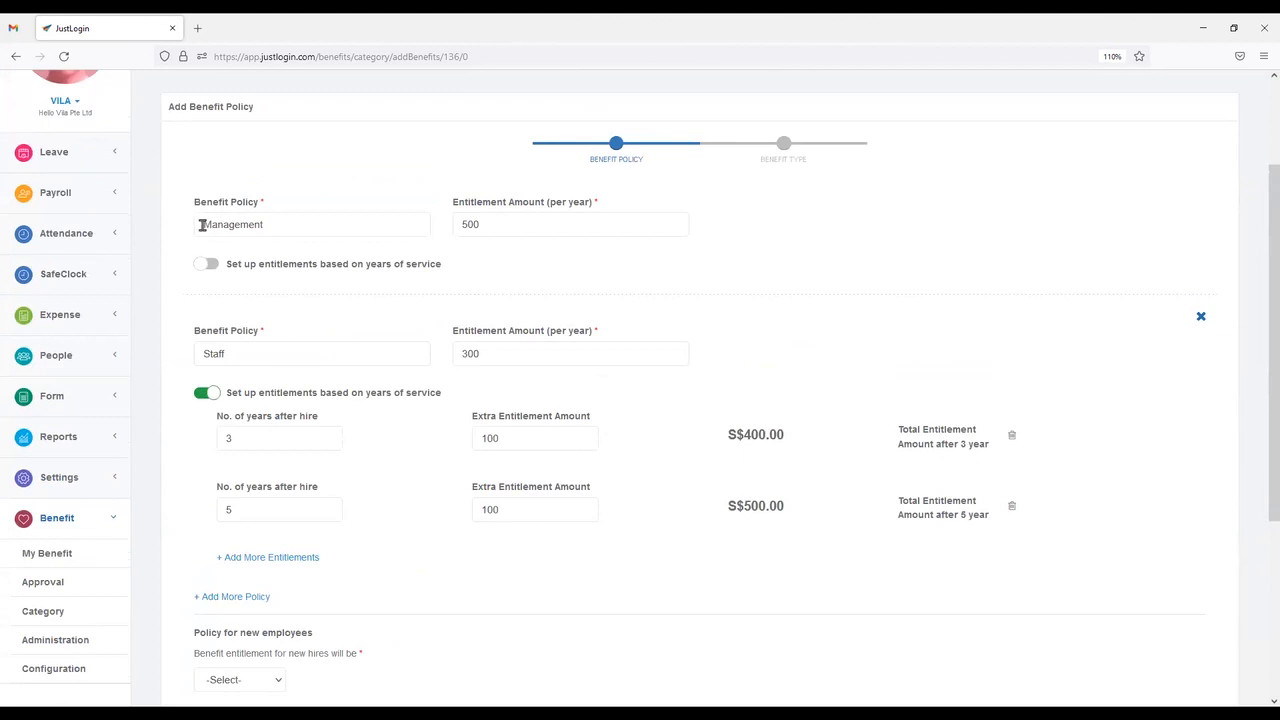
drag(204, 224, 281, 226)
scroll(171, 371, down, 4)
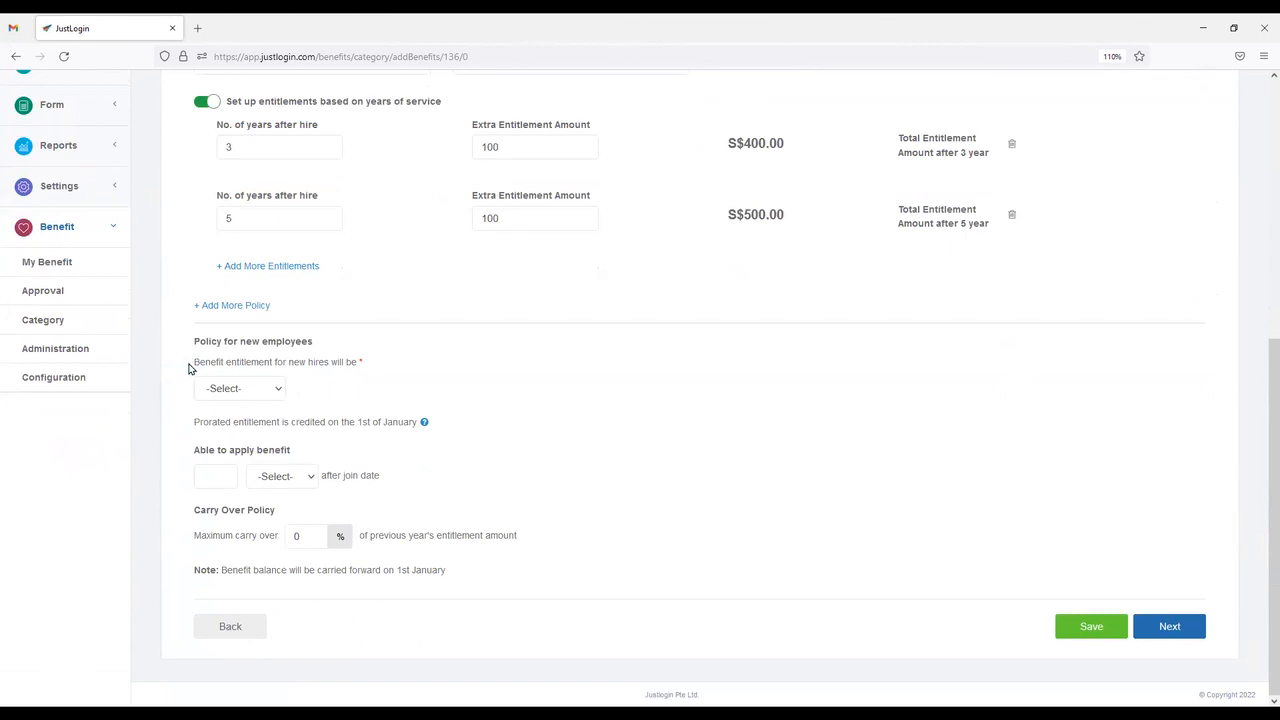
click(249, 389)
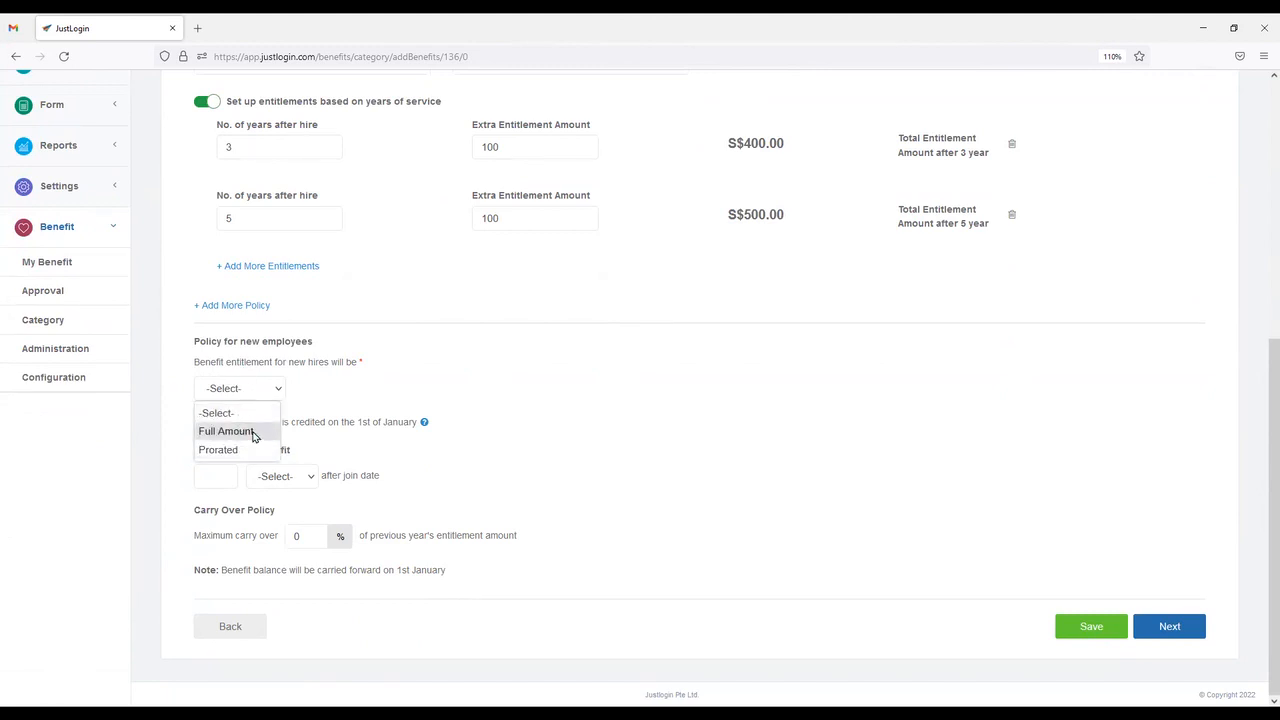
click(253, 432)
click(243, 392)
click(241, 453)
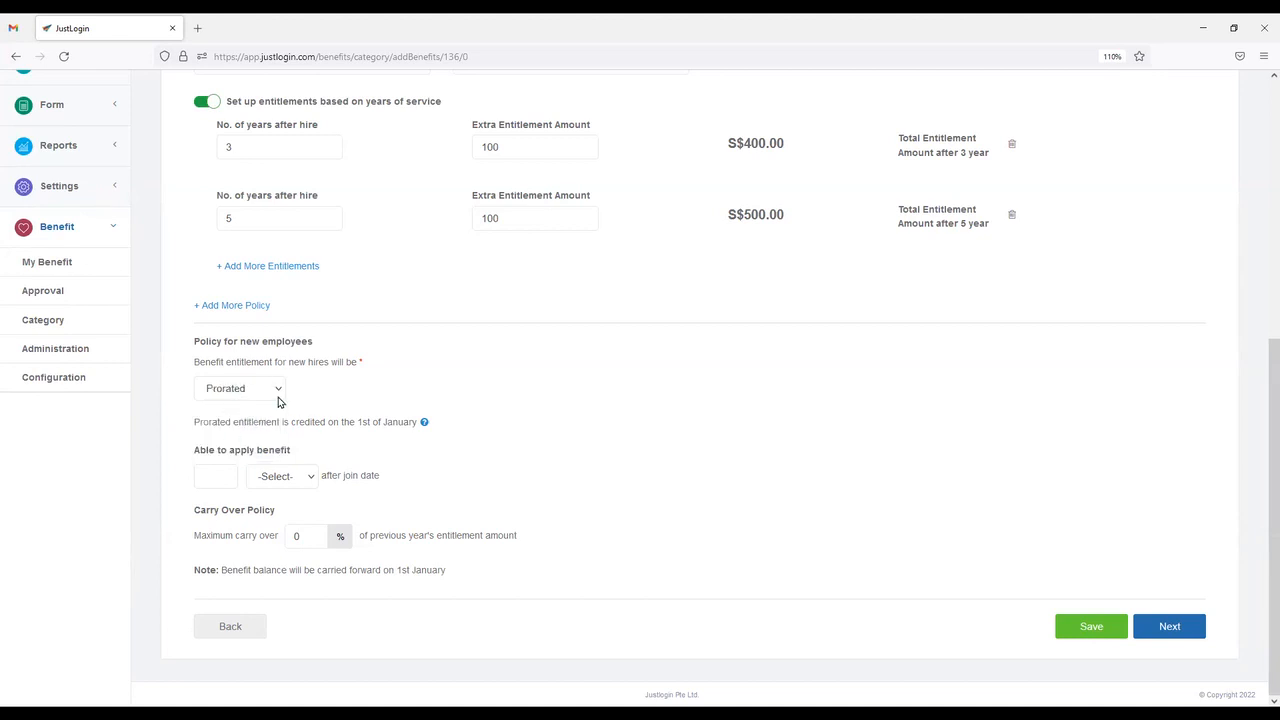
click(265, 393)
click(247, 433)
Allow new employees to apply for the benefit 3 months after their join date.
drag(198, 456, 340, 458)
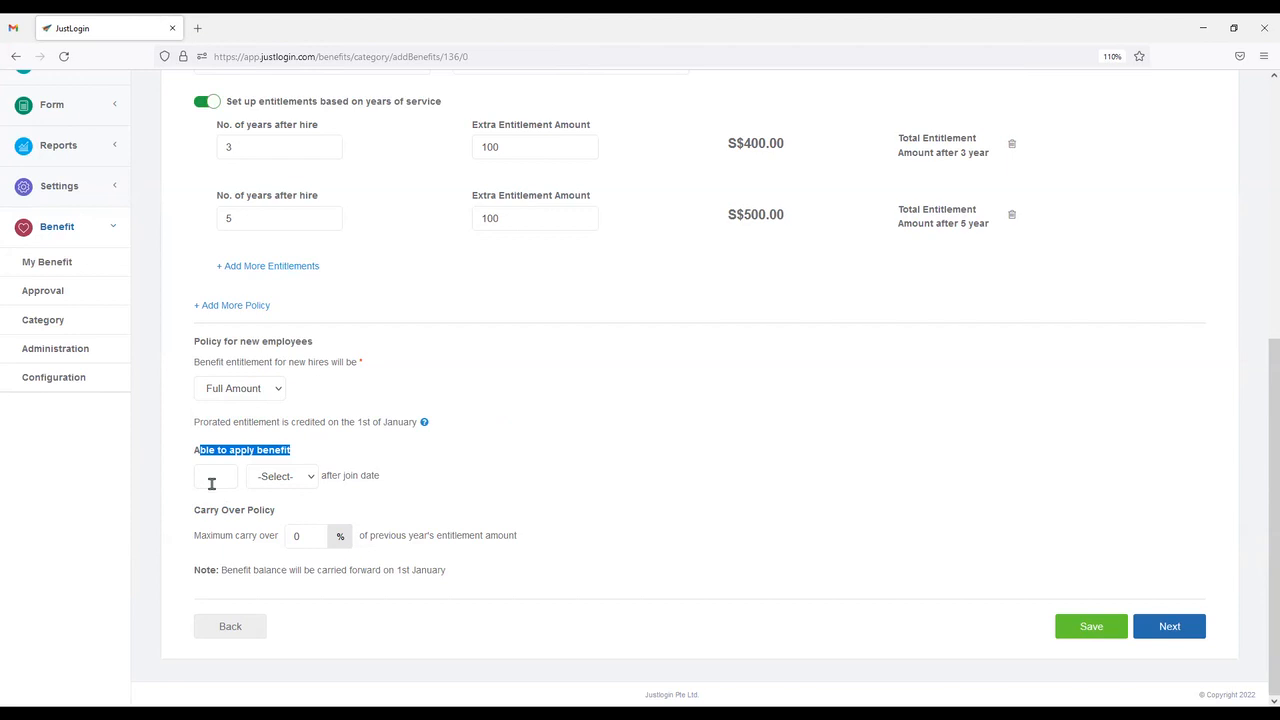
click(421, 510)
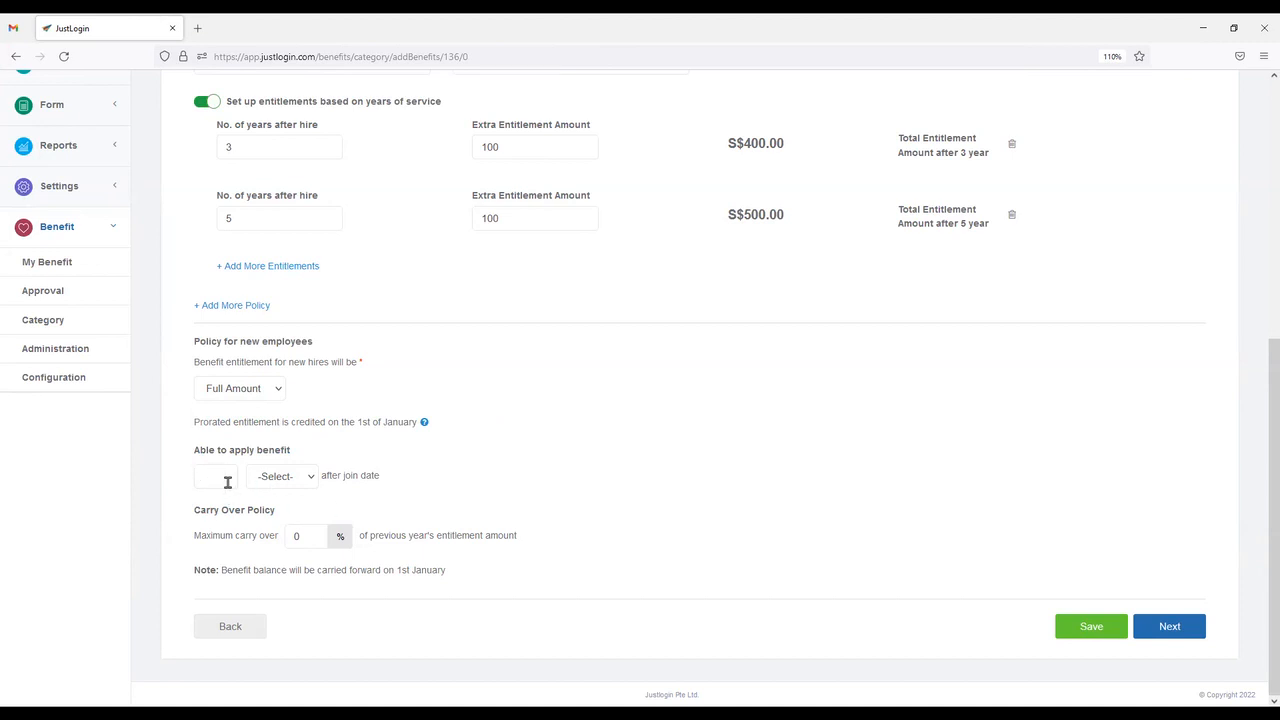
text(3)
click(271, 486)
click(286, 523)
click(283, 485)
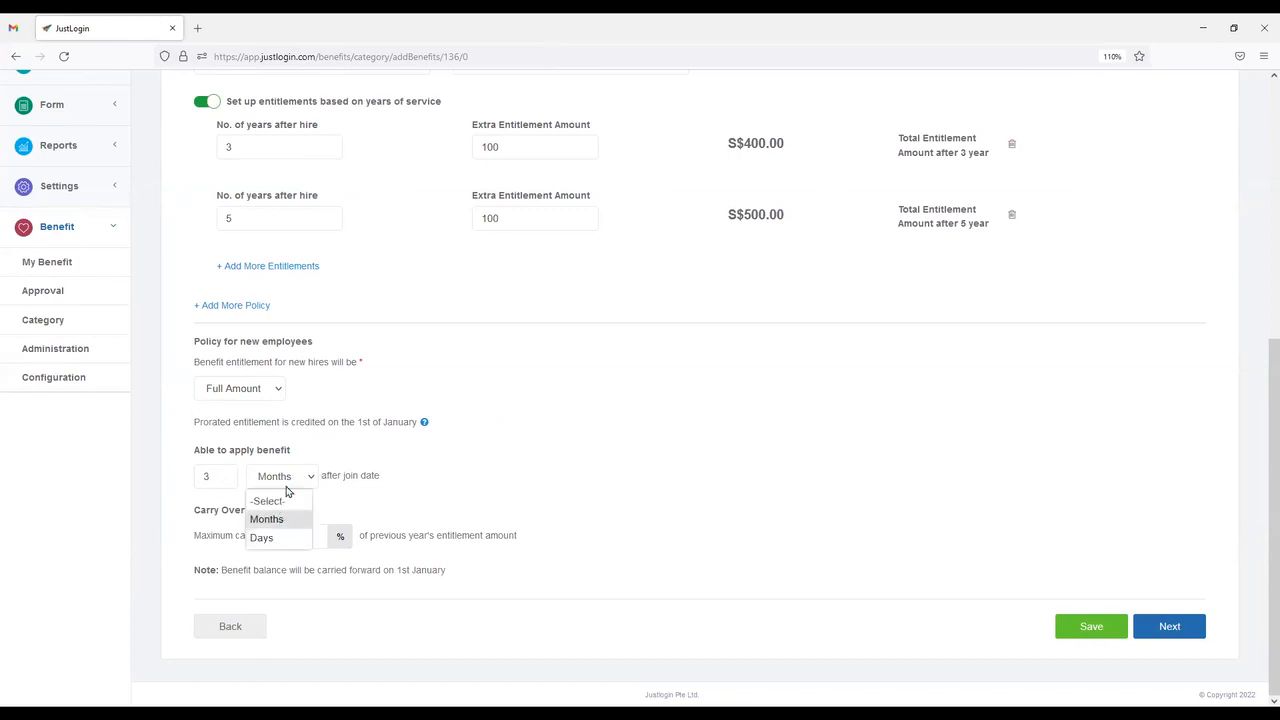
click(389, 477)
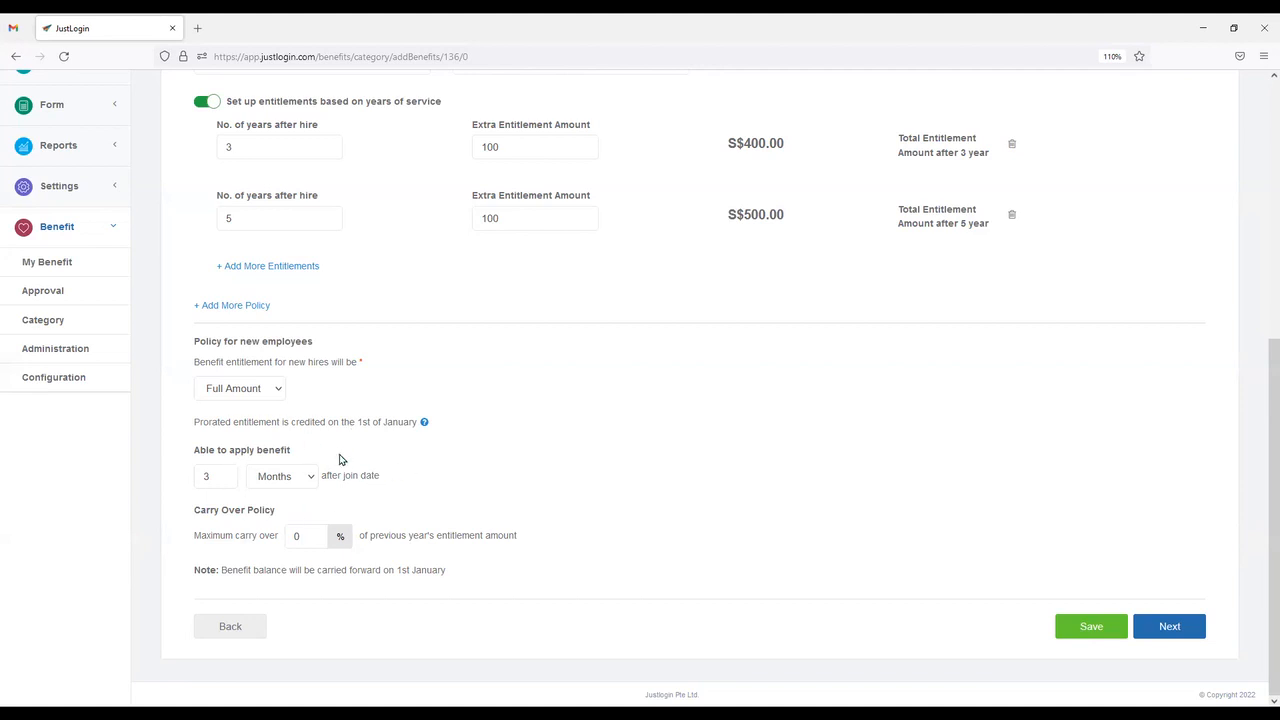
Set the maximum carry-over to 100% of the previous year's entitlement amount.
drag(193, 515, 310, 519)
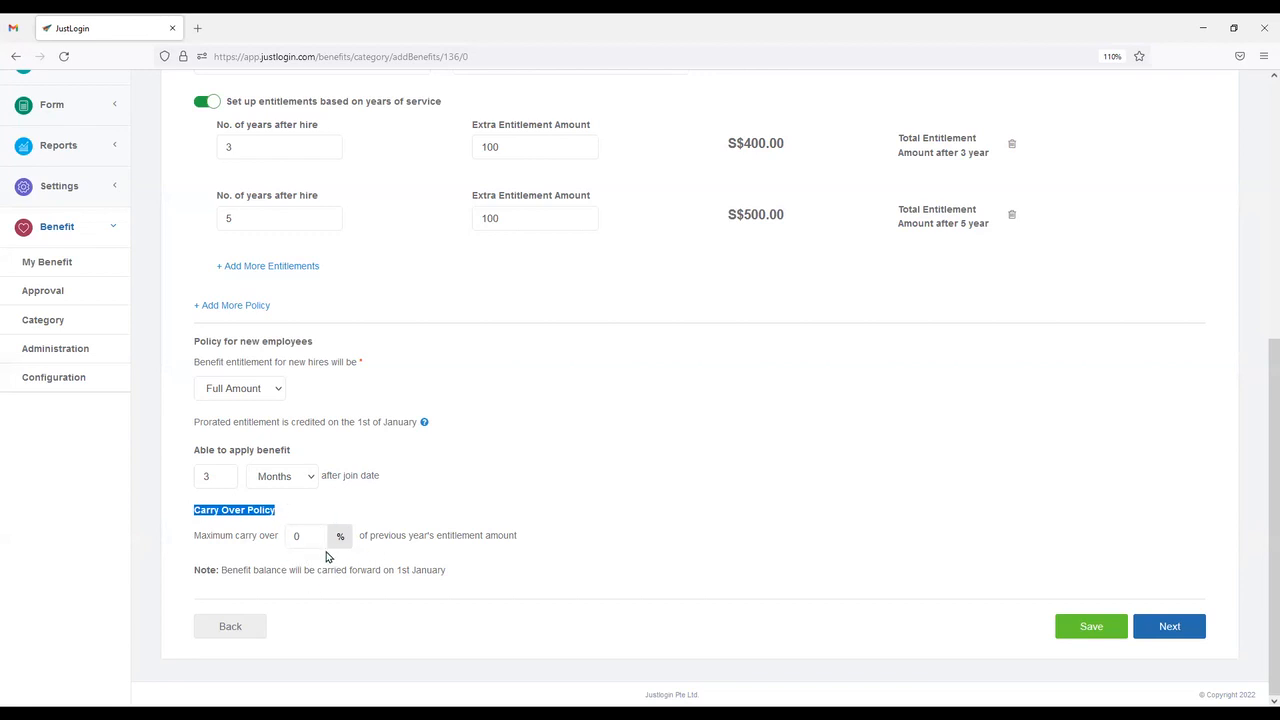
drag(314, 535, 279, 538)
text(100)
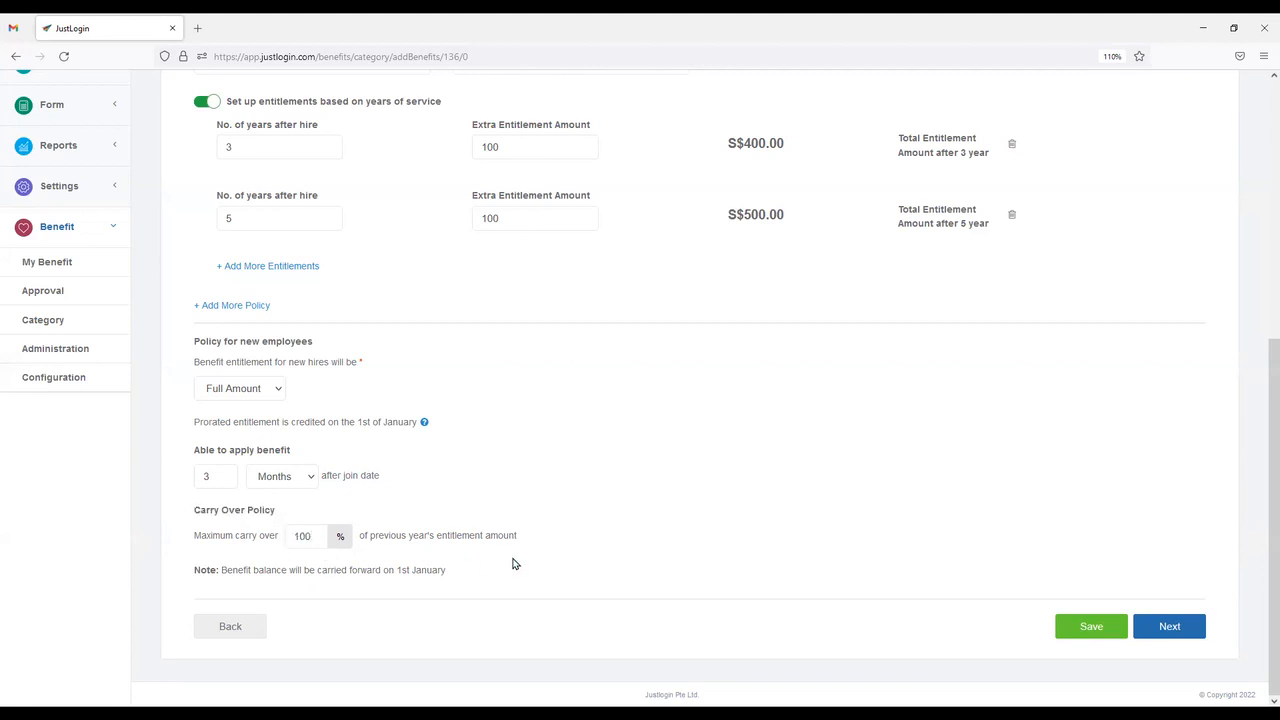
drag(396, 570, 472, 577)
click(472, 577)
Review the Management and Staff entitlement amounts together with the new-hire and carry-over rules.
scroll(345, 535, up, 4)
scroll(500, 371, up, 3)
scroll(409, 660, down, 6)
double_click(300, 540)
scroll(397, 500, up, 3)
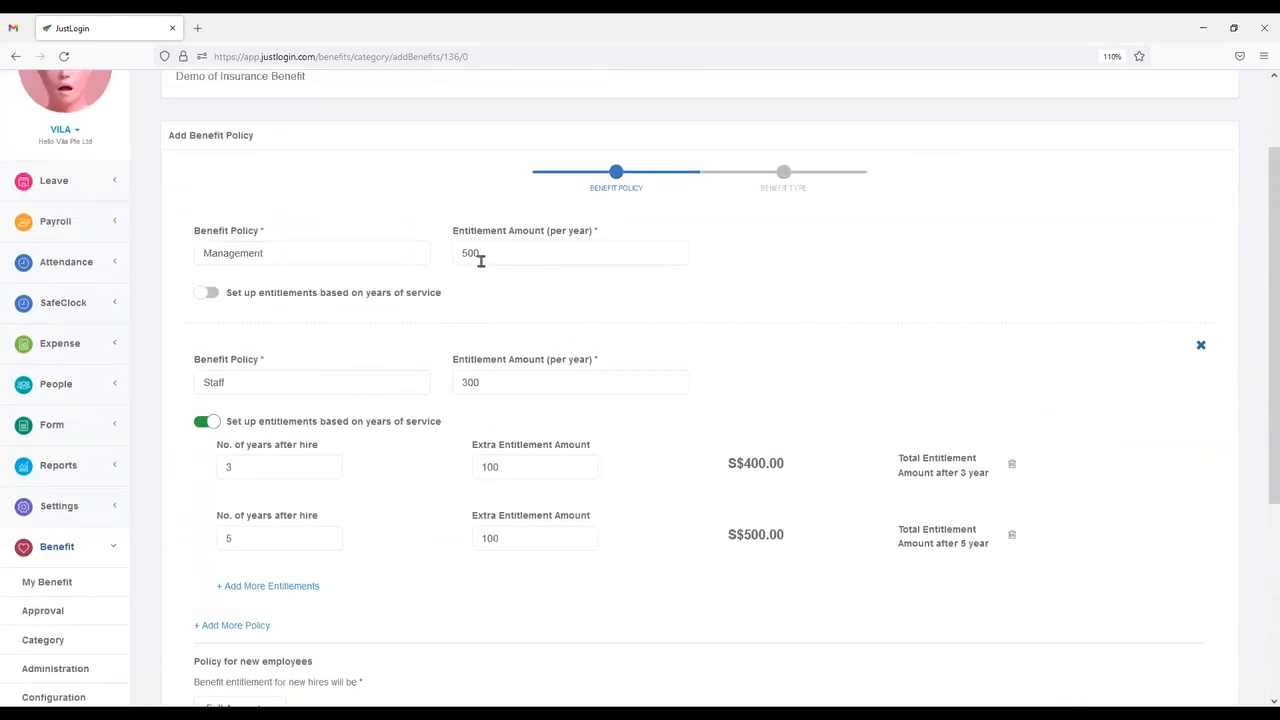
scroll(480, 260, down, 3)
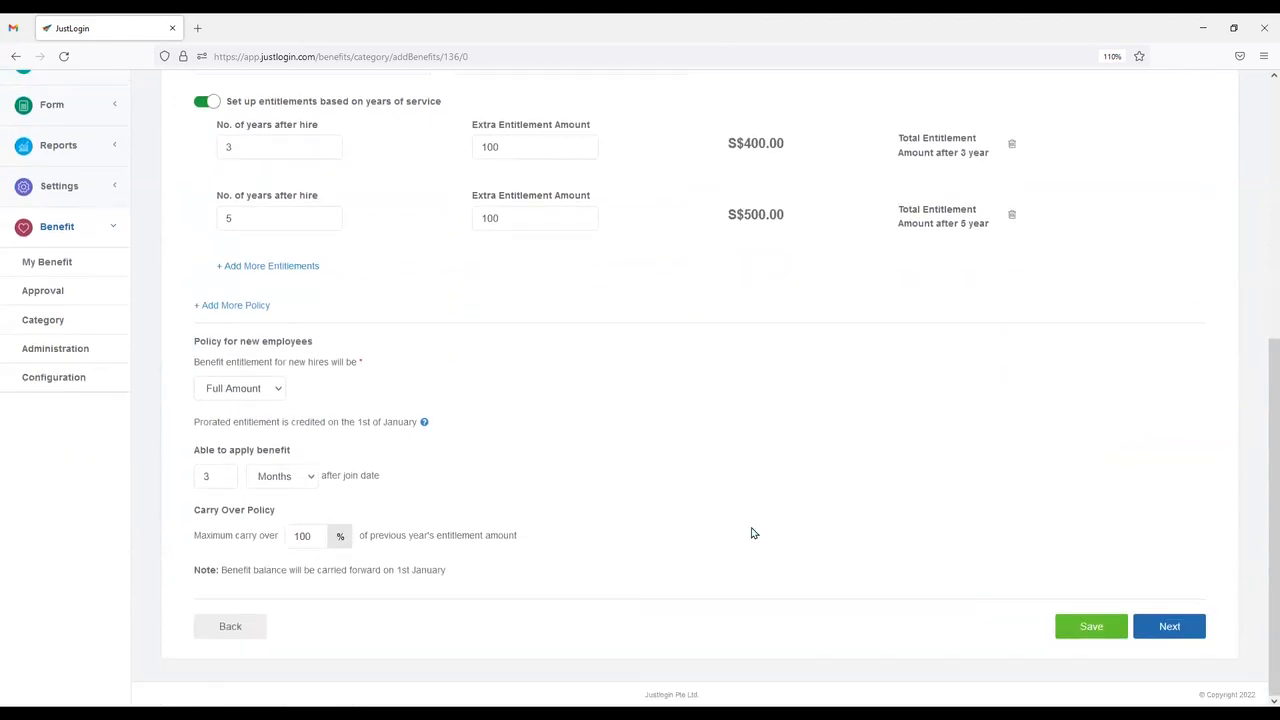
scroll(1120, 574, up, 2)
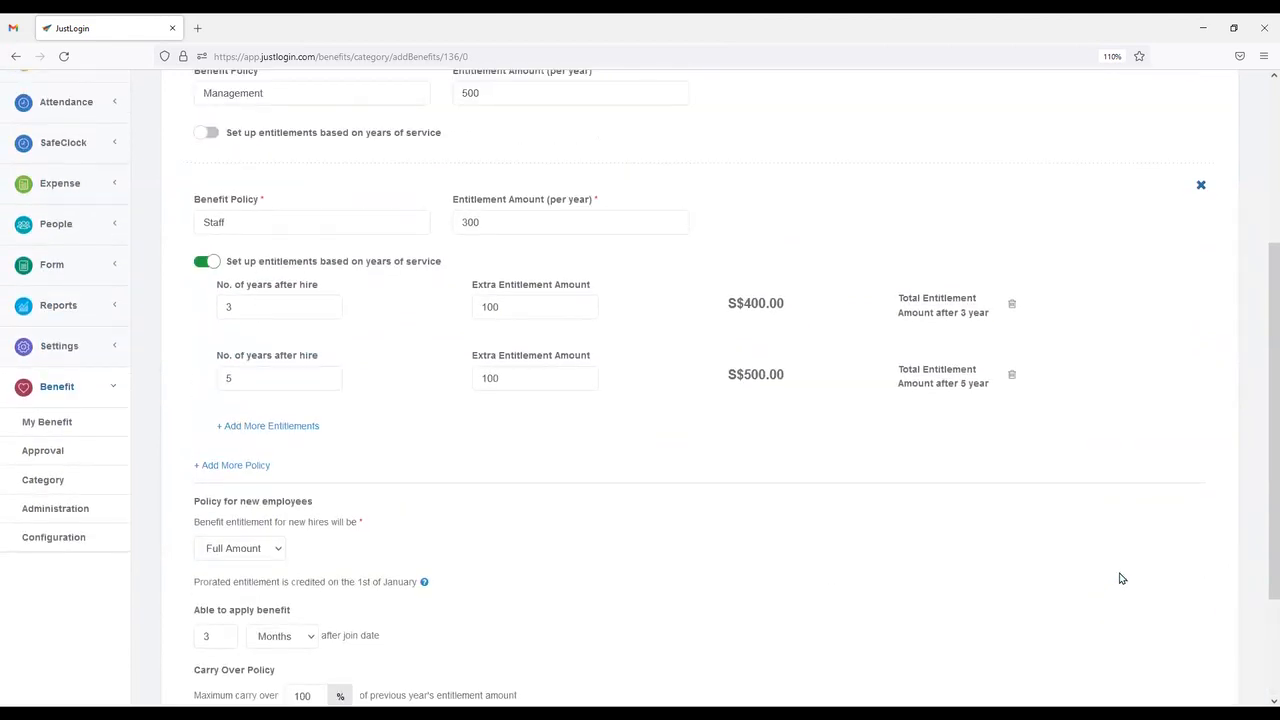
scroll(1080, 500, down, 2)
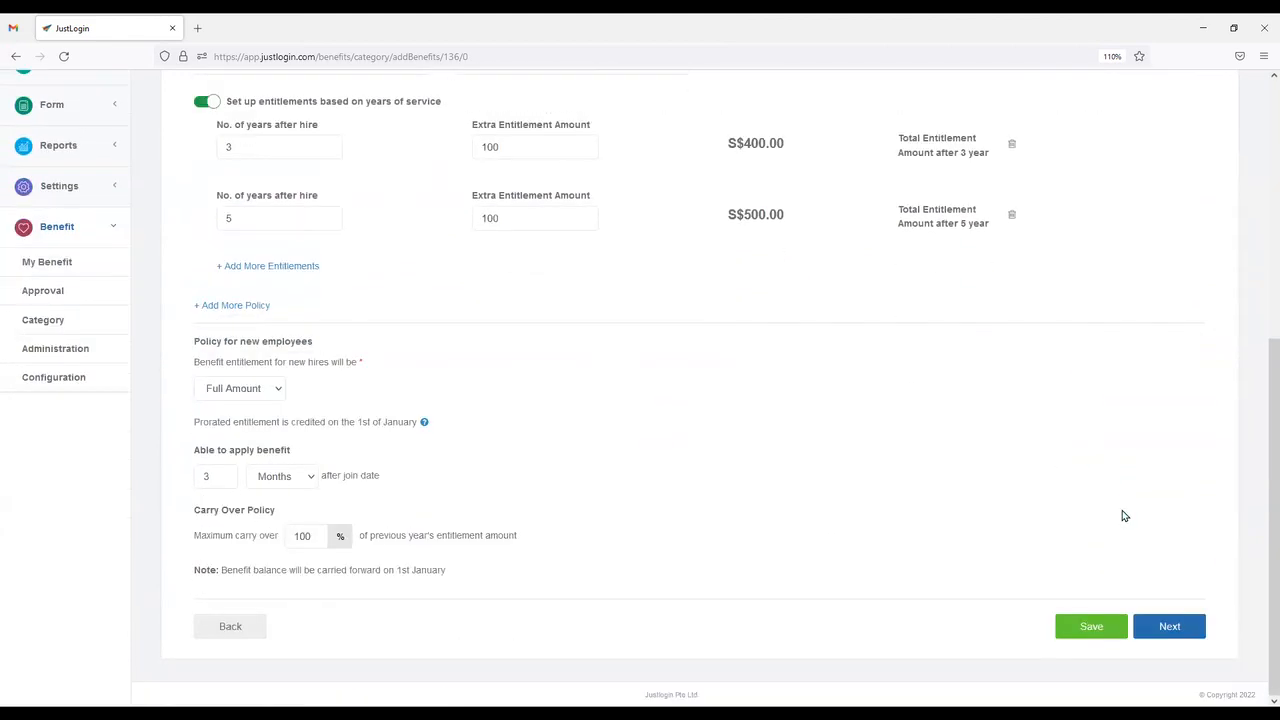
Submit the benefit policies, continue to the benefit type stage, and name the first type Vehical Insurance.
click(1177, 630)
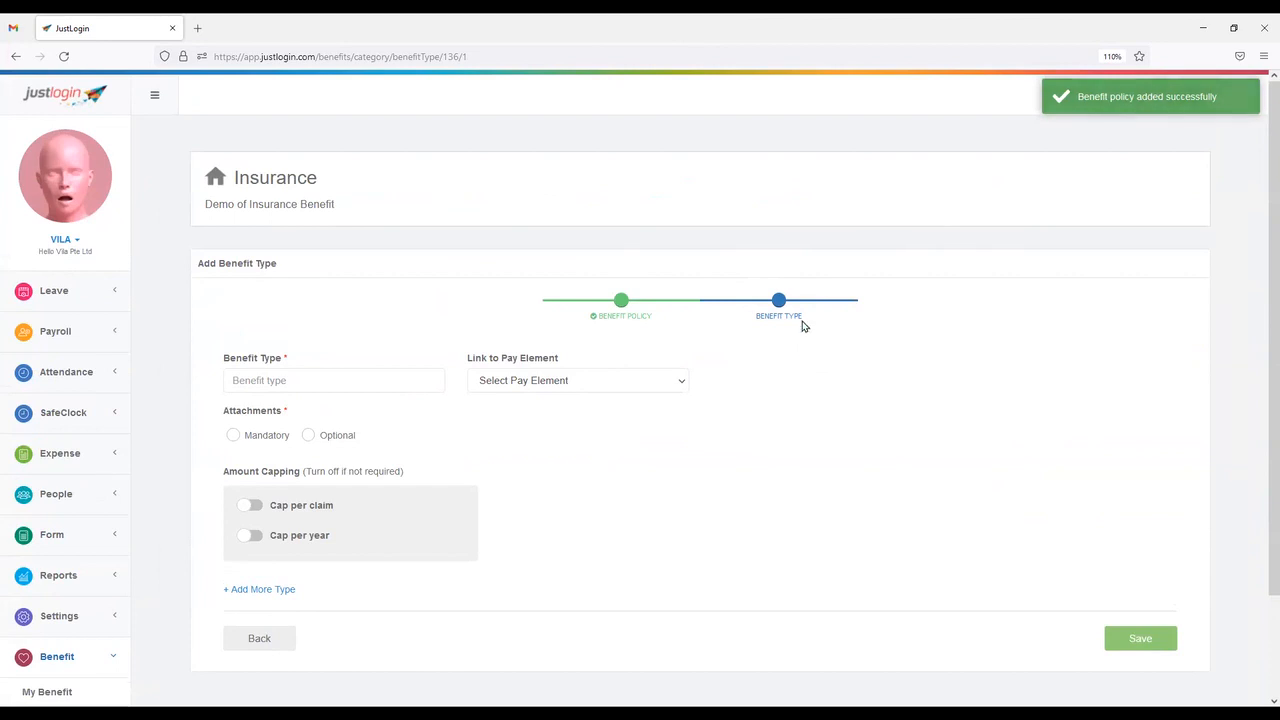
scroll(420, 305, down, 2)
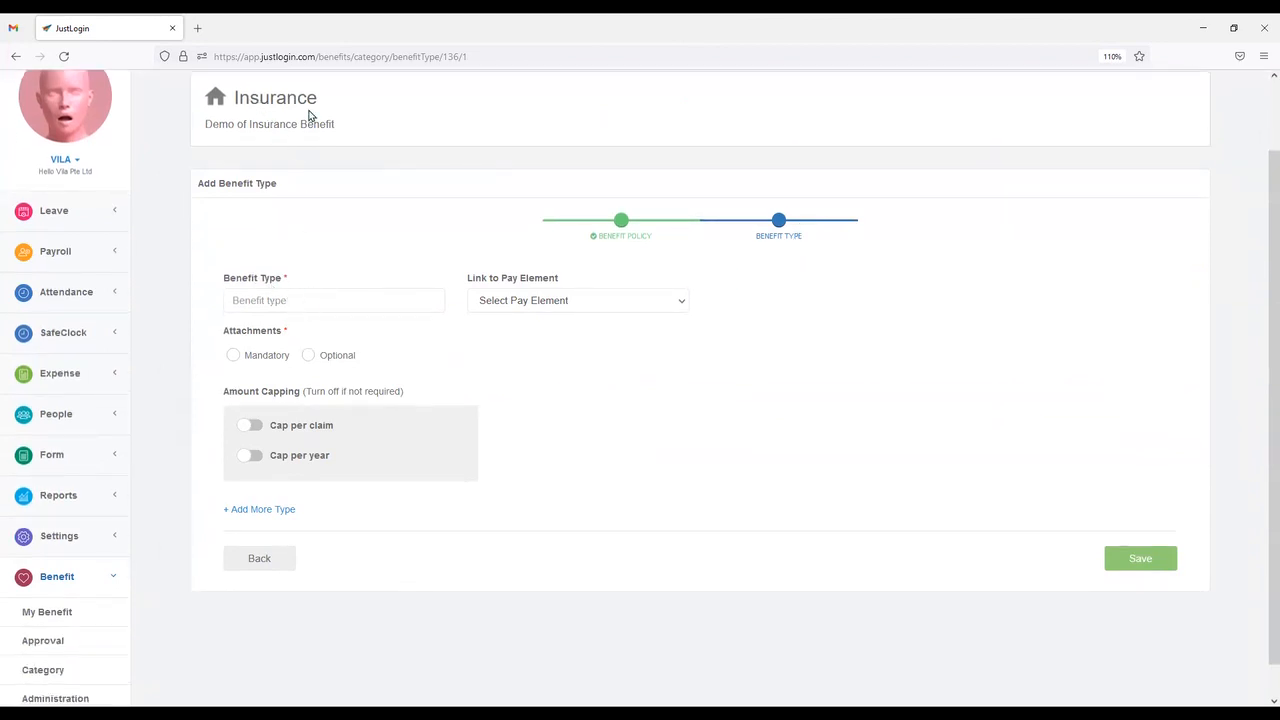
click(326, 305)
scroll(530, 385, down, 1)
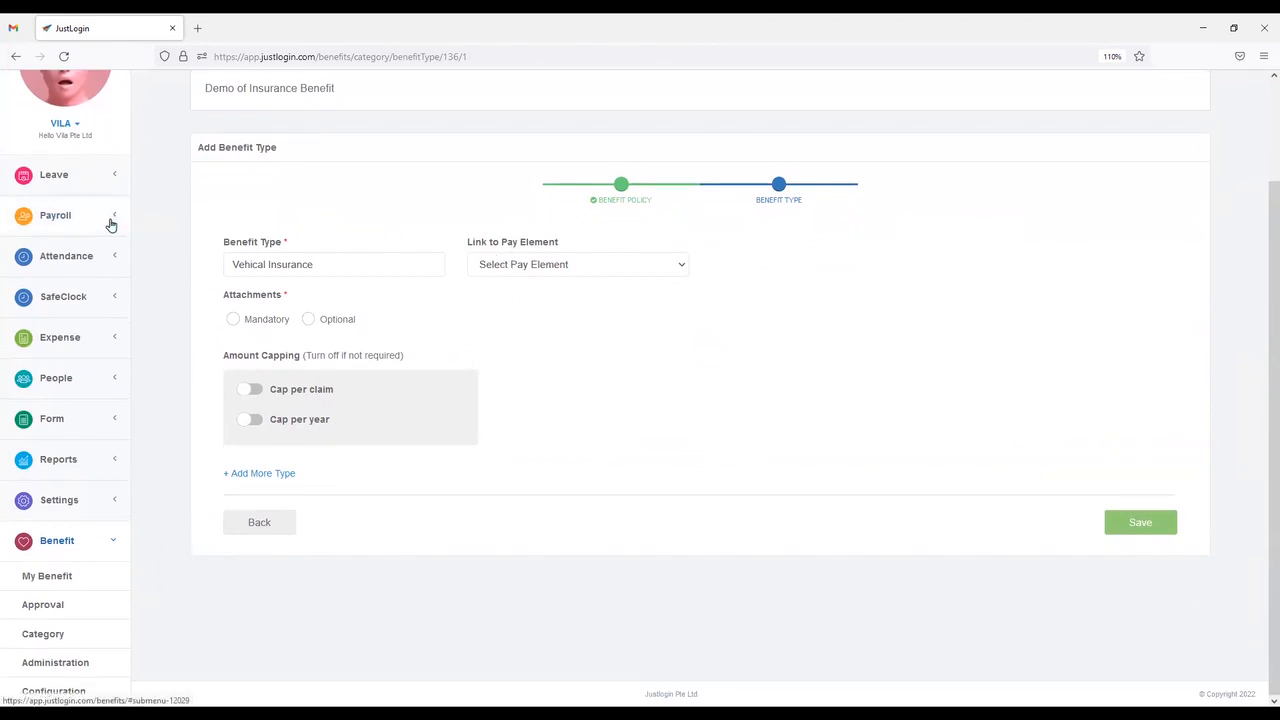
Link the Vehical Insurance benefit type to the Insurance Claim pay element.
drag(464, 251, 556, 251)
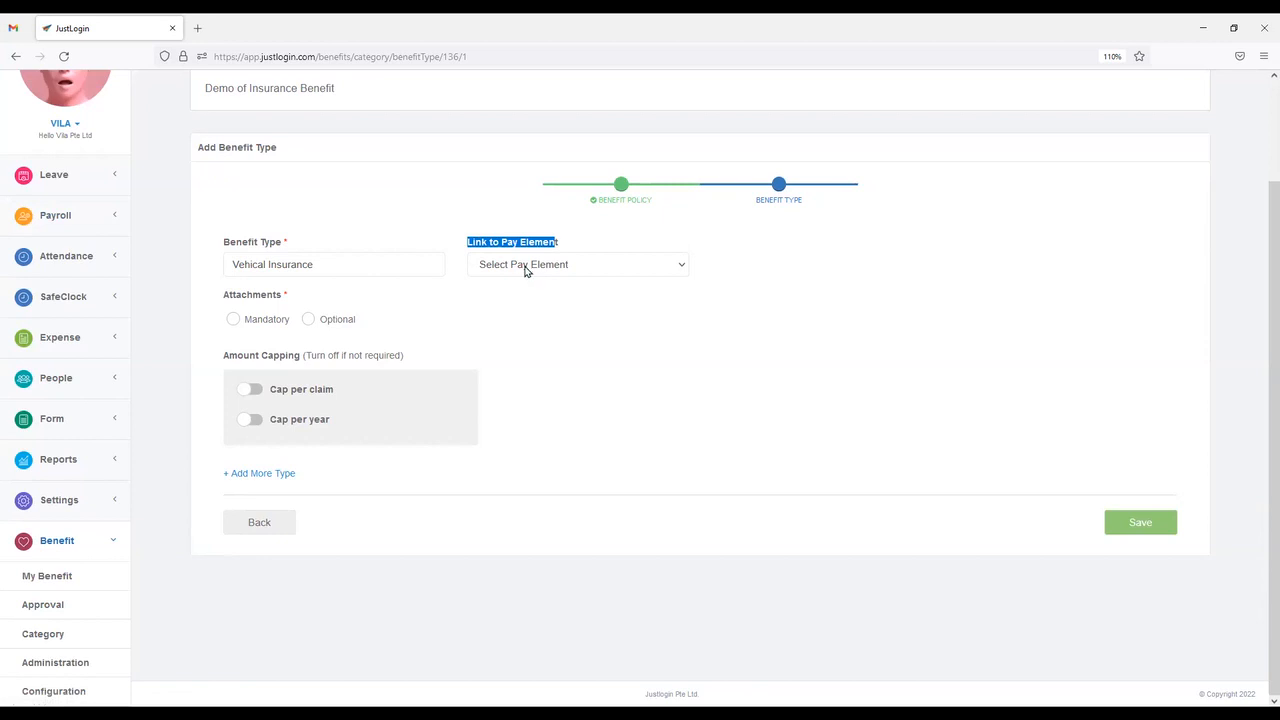
click(526, 268)
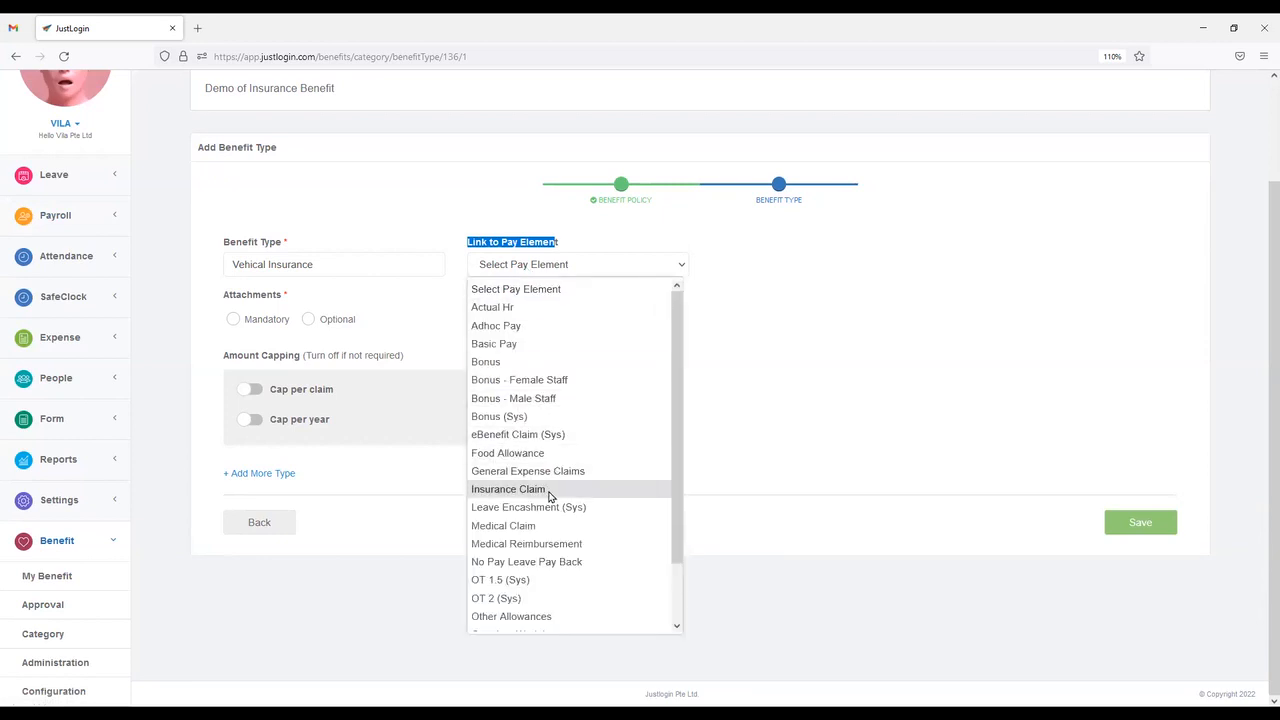
click(508, 489)
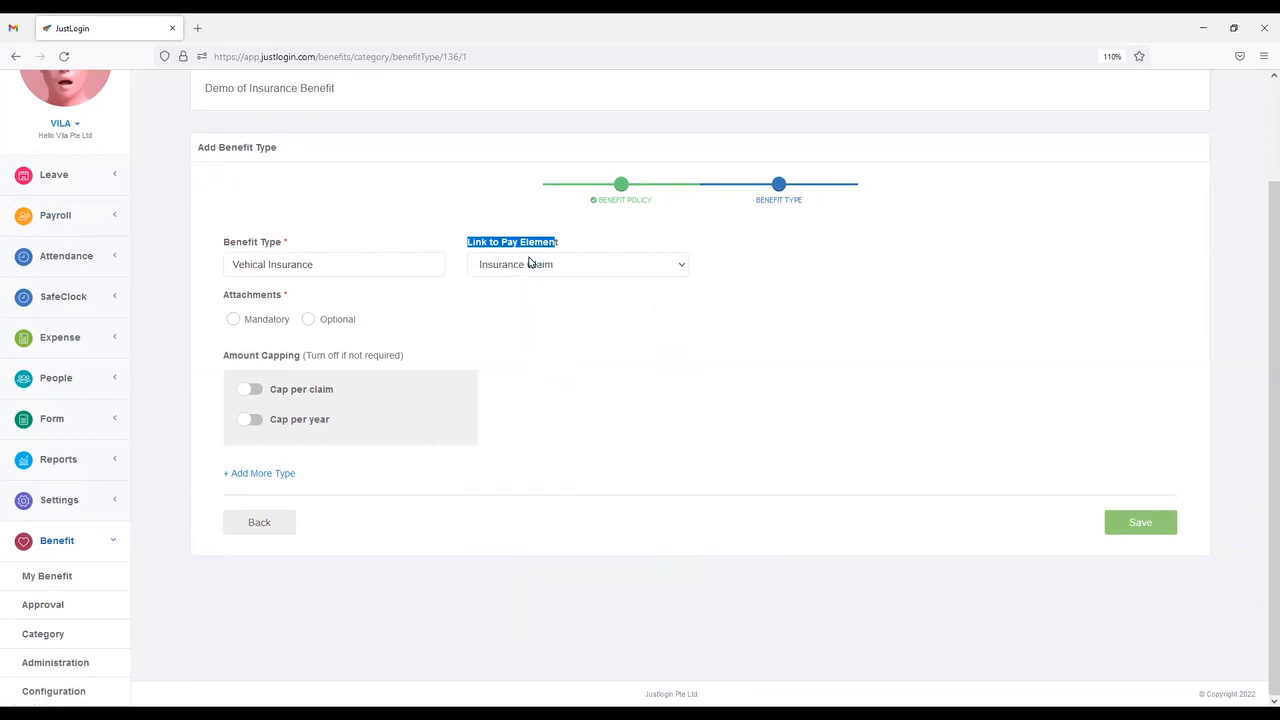
click(530, 262)
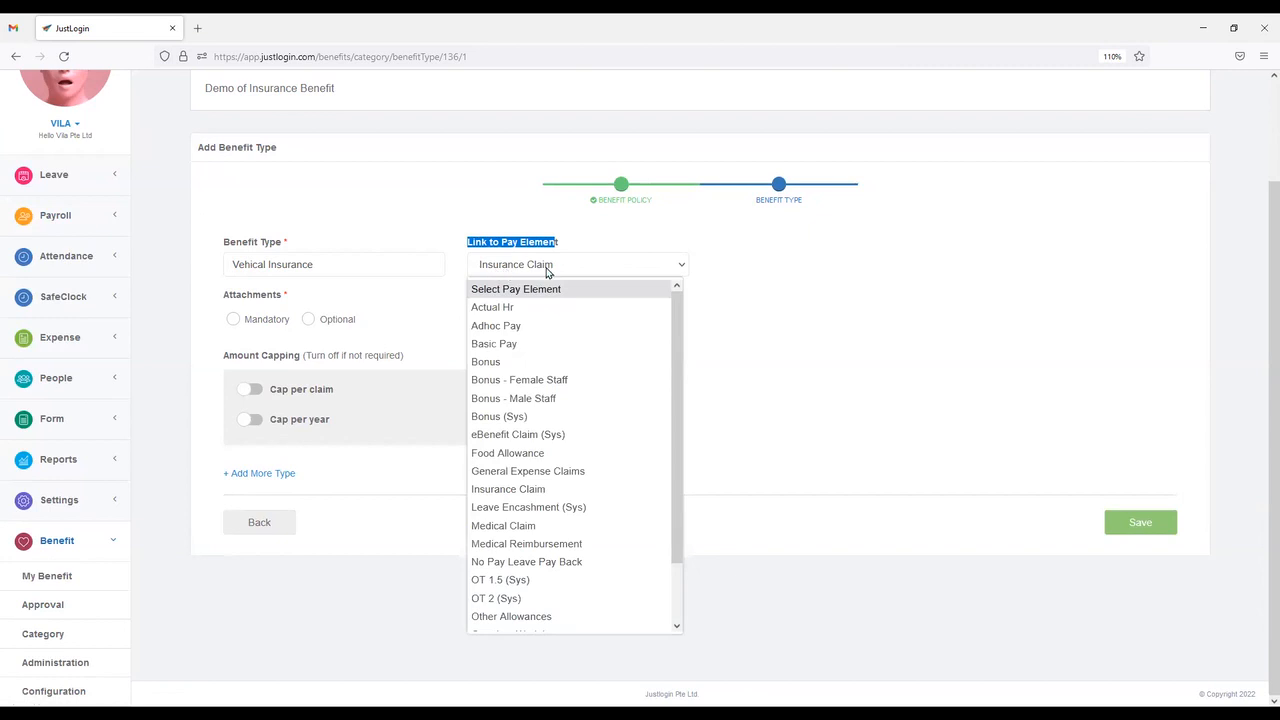
click(547, 268)
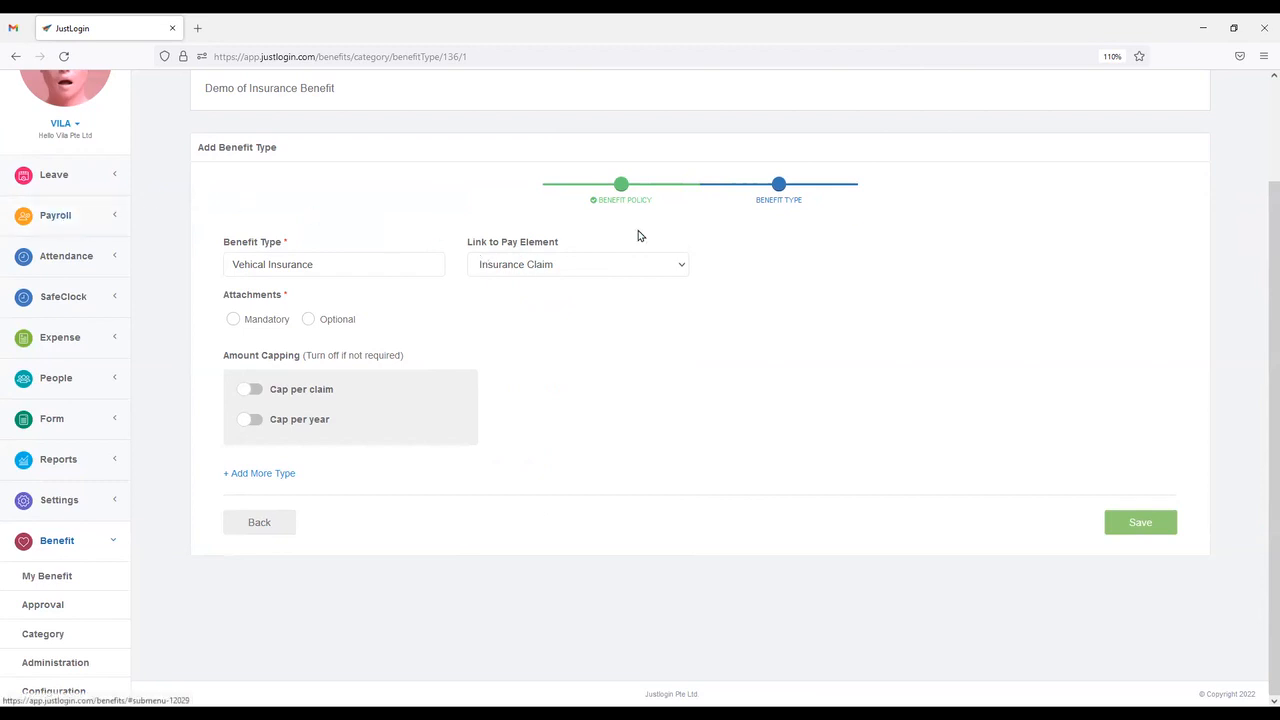
scroll(602, 261, up, 1)
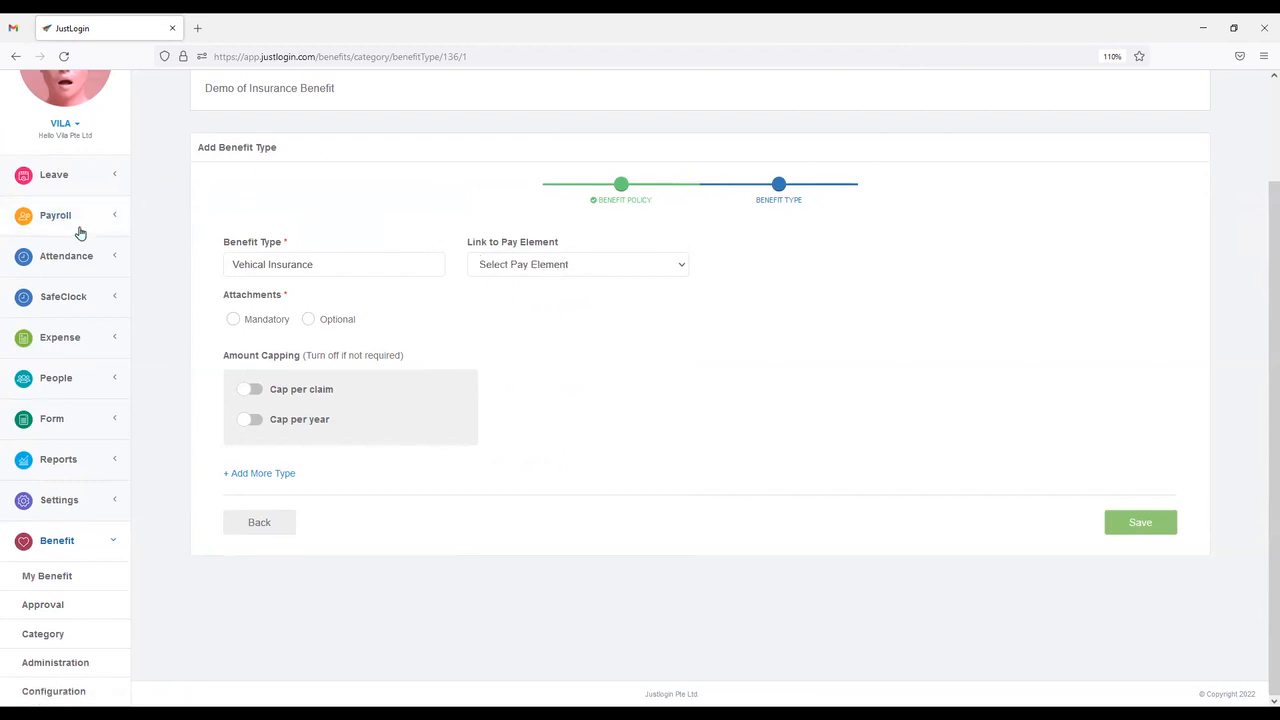
click(603, 268)
click(540, 490)
Make attachments mandatory for the Vehical Insurance benefit type.
drag(216, 301, 302, 298)
click(341, 297)
click(274, 326)
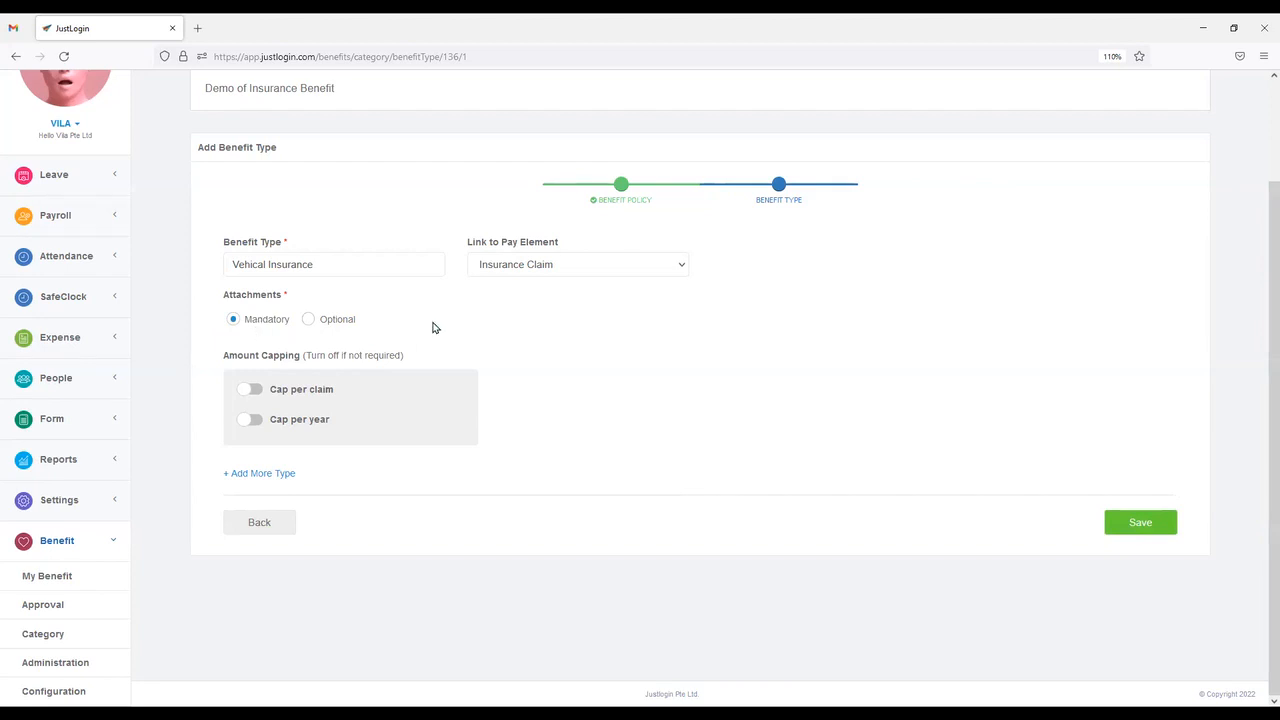
Try an amount cap per claim for the Vehical Insurance type, and turn it off again.
drag(224, 360, 327, 362)
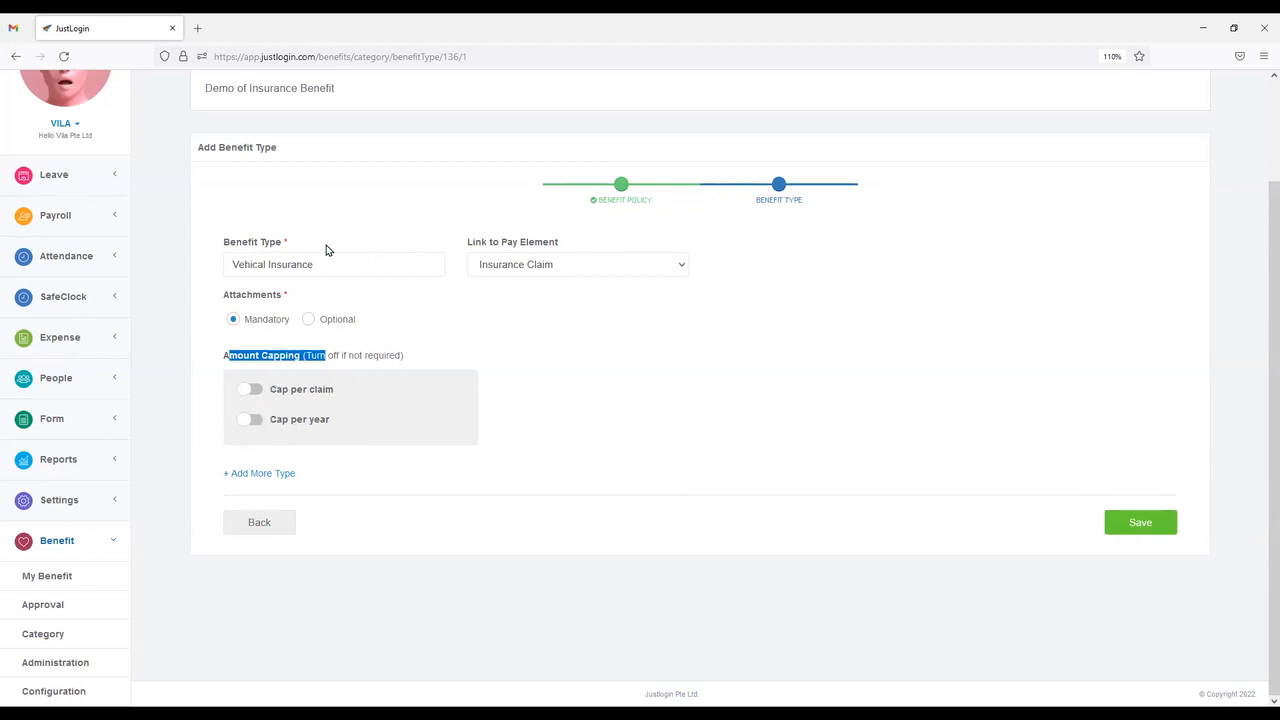
click(560, 346)
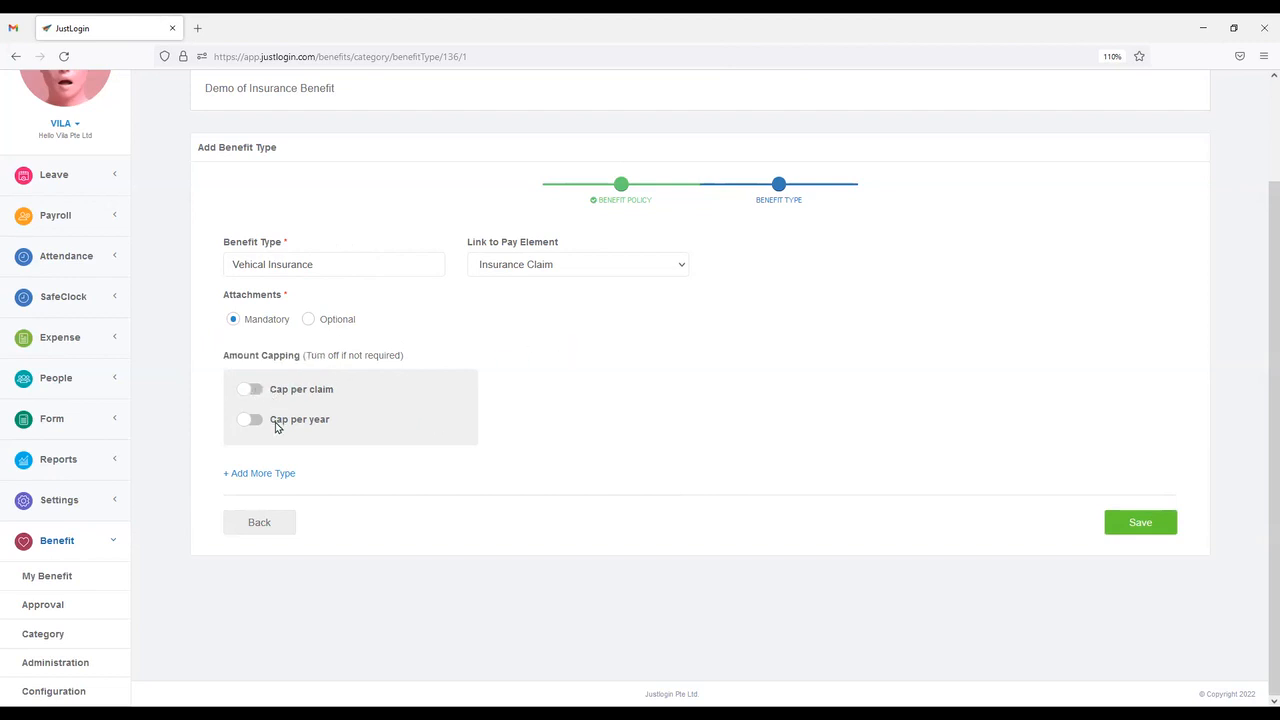
click(252, 390)
click(410, 390)
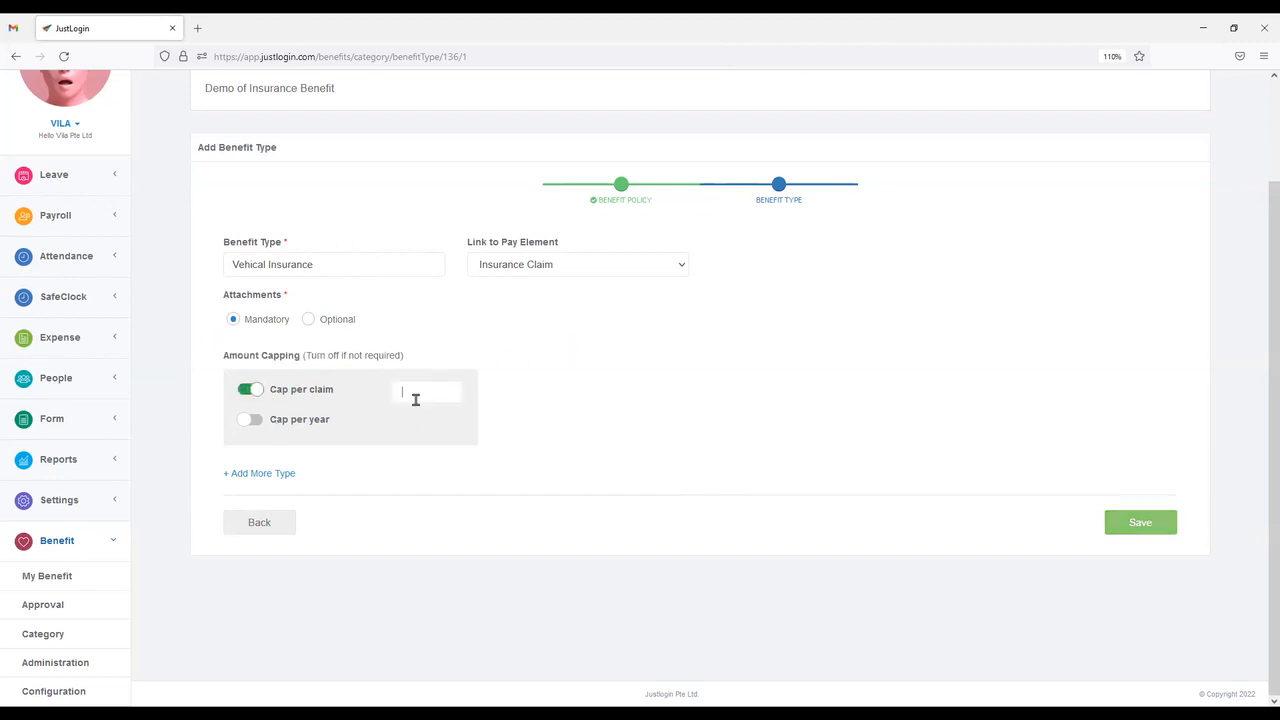
text(10)
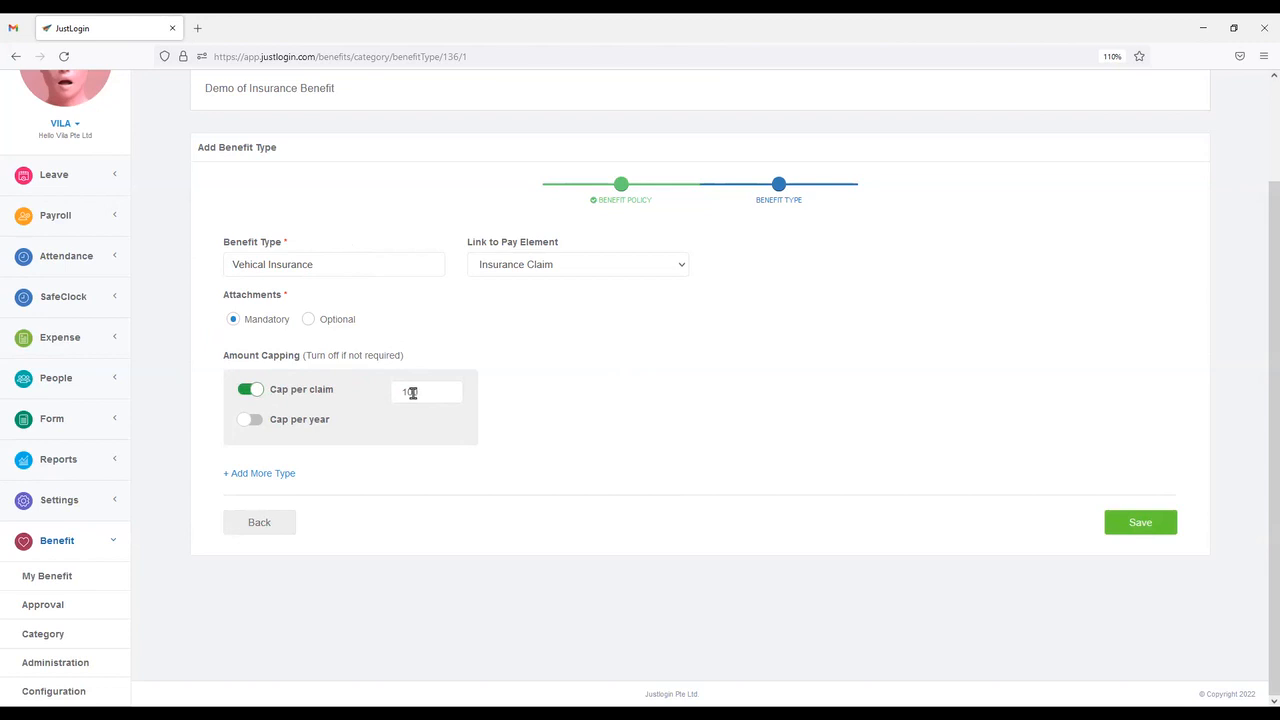
click(250, 389)
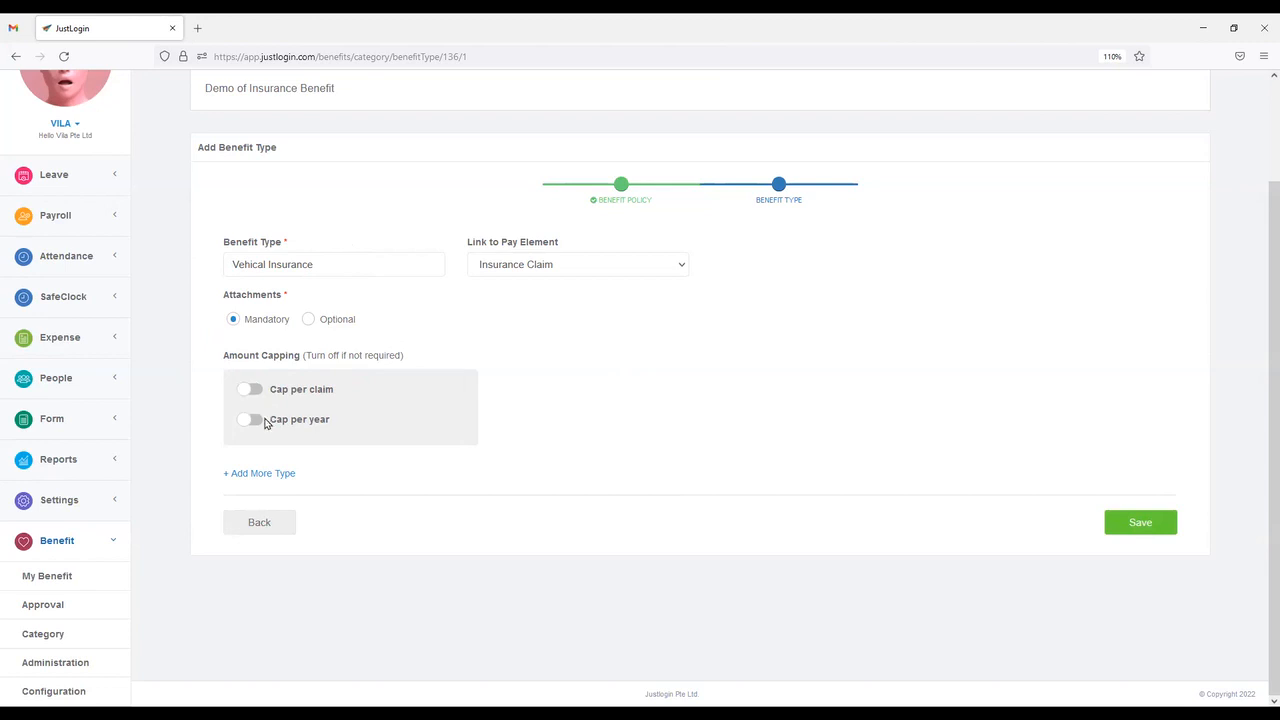
Try a cap per year of 600 for the Vehical Insurance type, and turn it off again.
click(250, 419)
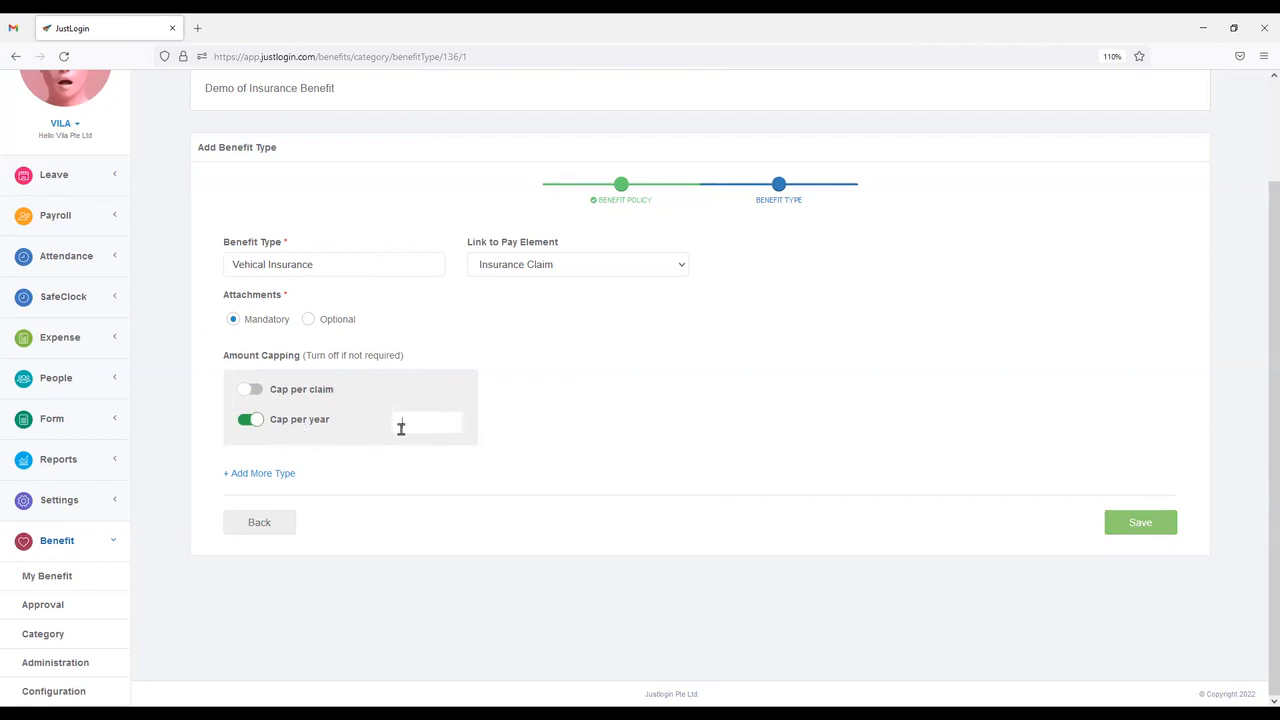
text(600)
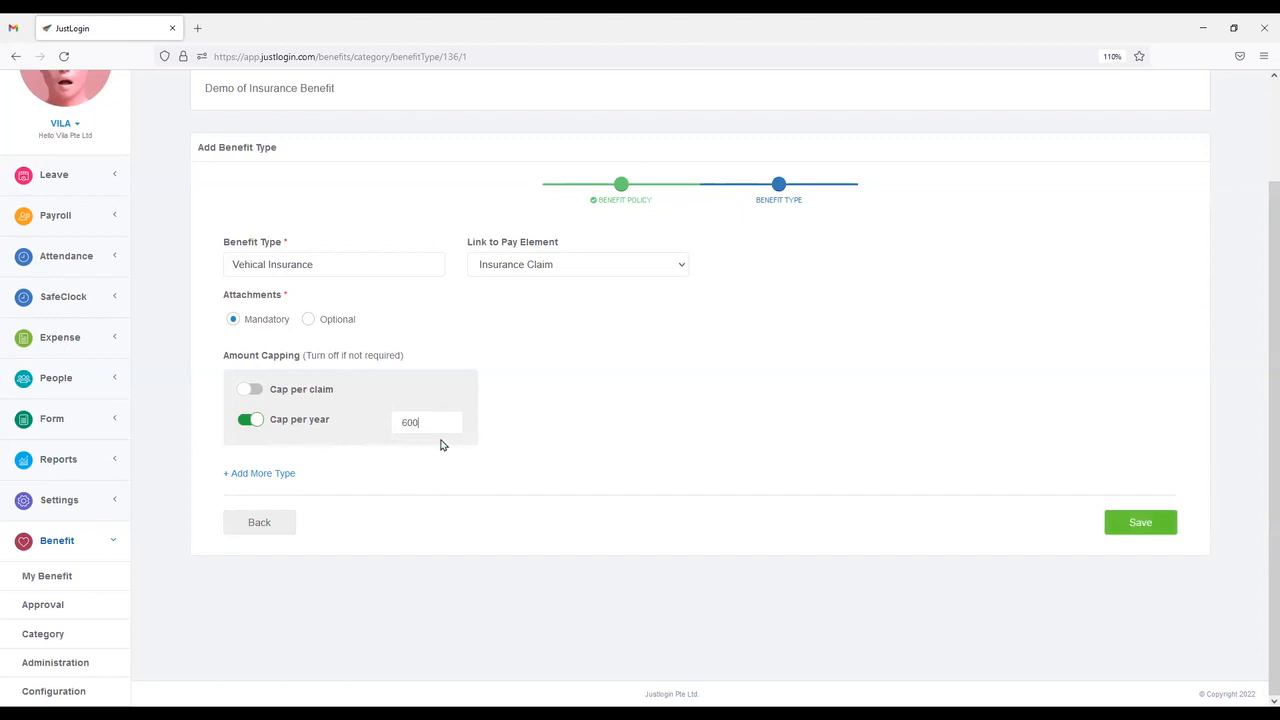
click(250, 420)
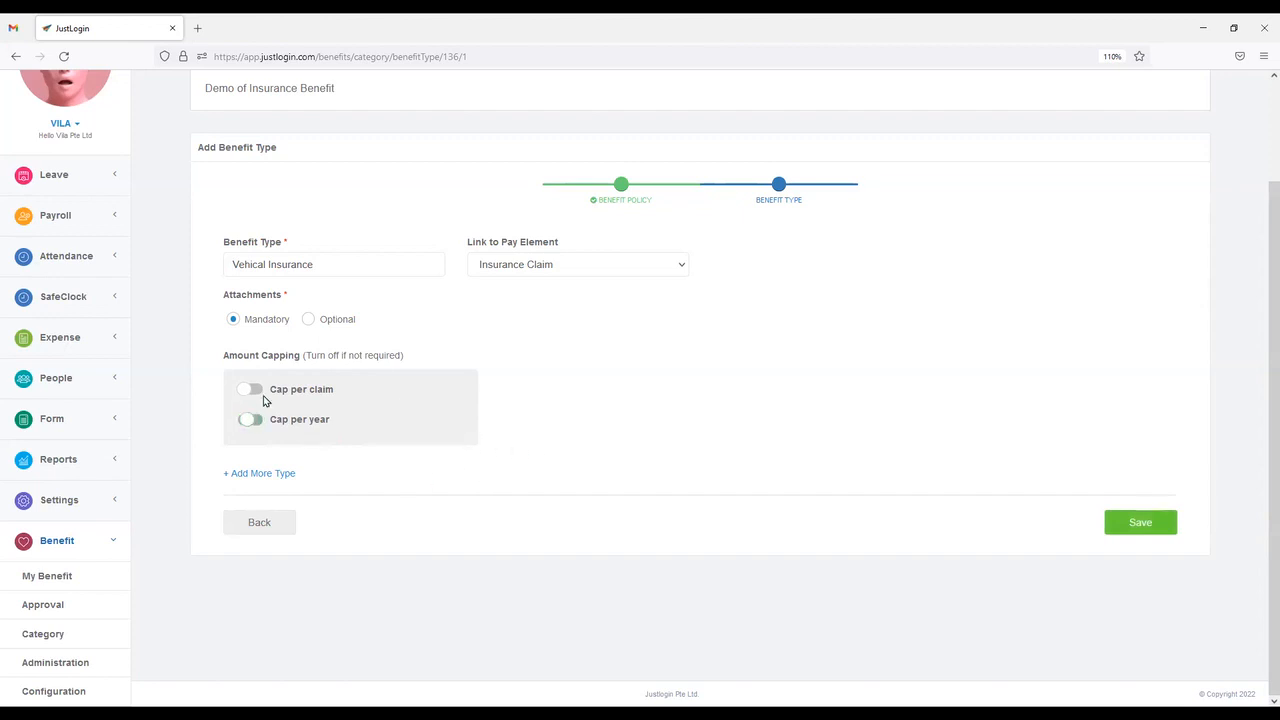
Turn on the cap per claim for the Vehical Insurance type and set it to 50.
click(251, 390)
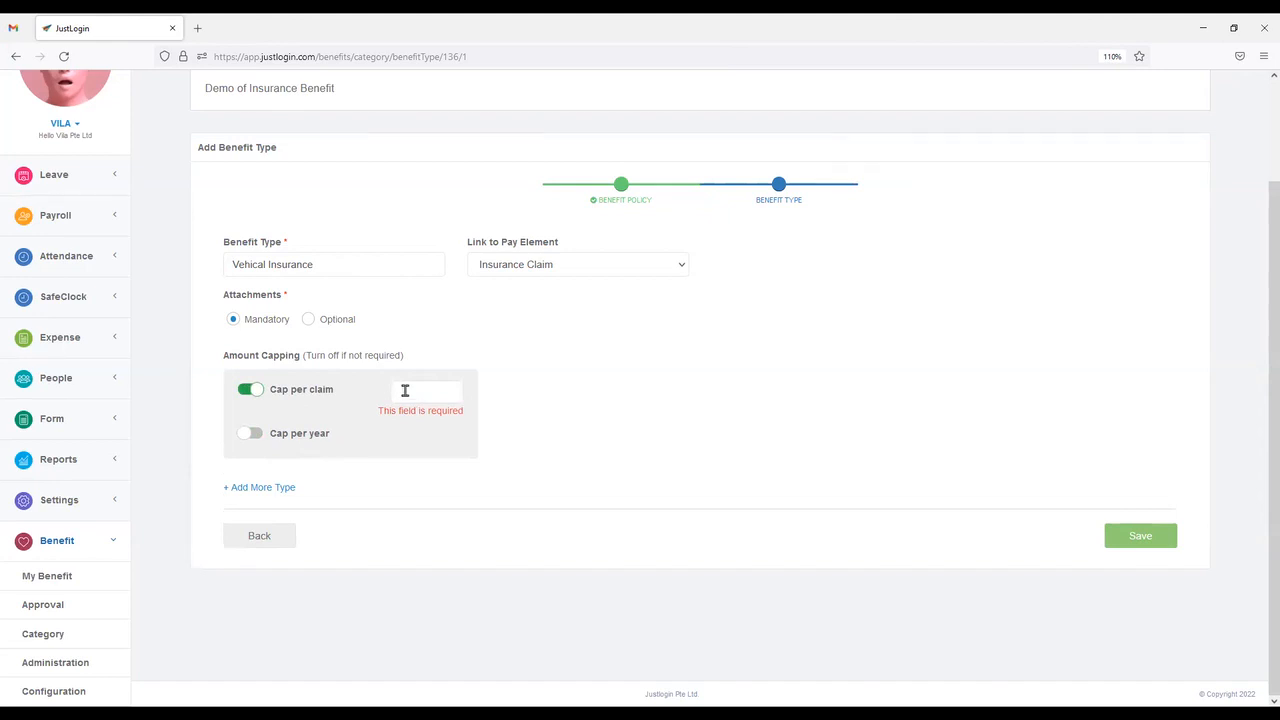
click(405, 390)
text(50)
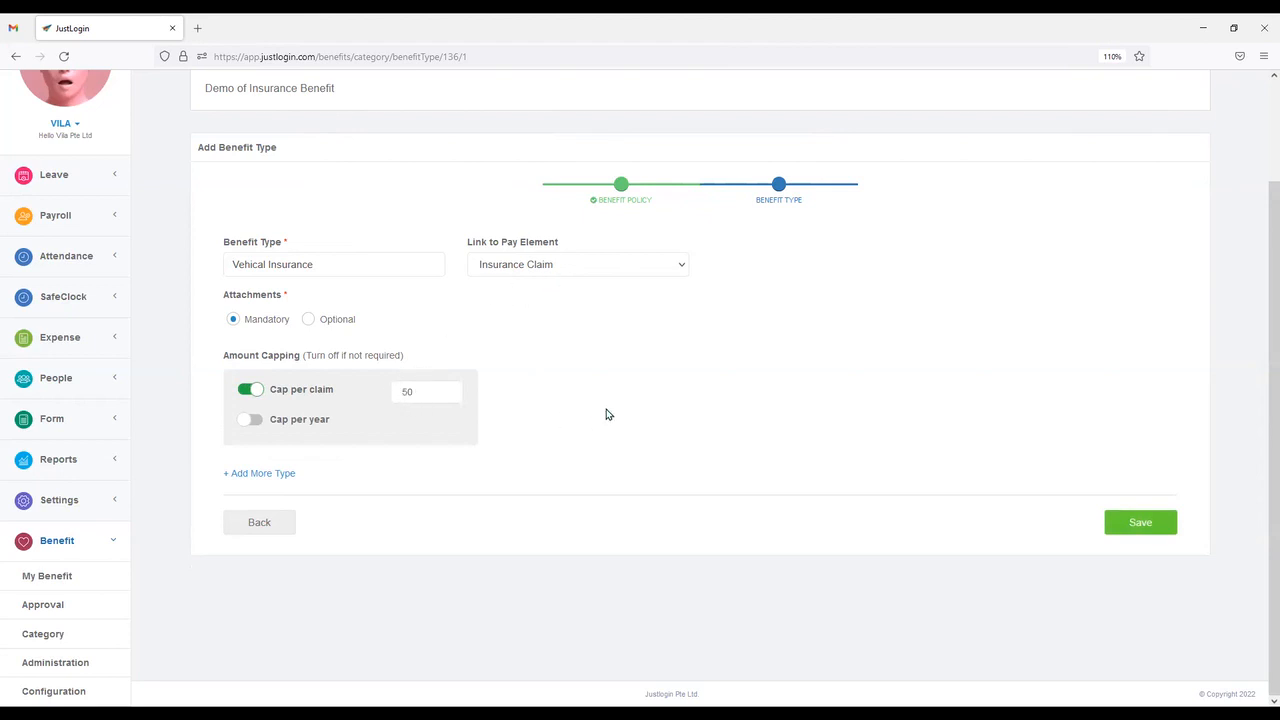
Add another benefit type named Travel Insurance and link it to the Insurance Claim pay element.
click(283, 475)
scroll(363, 515, down, 3)
click(351, 369)
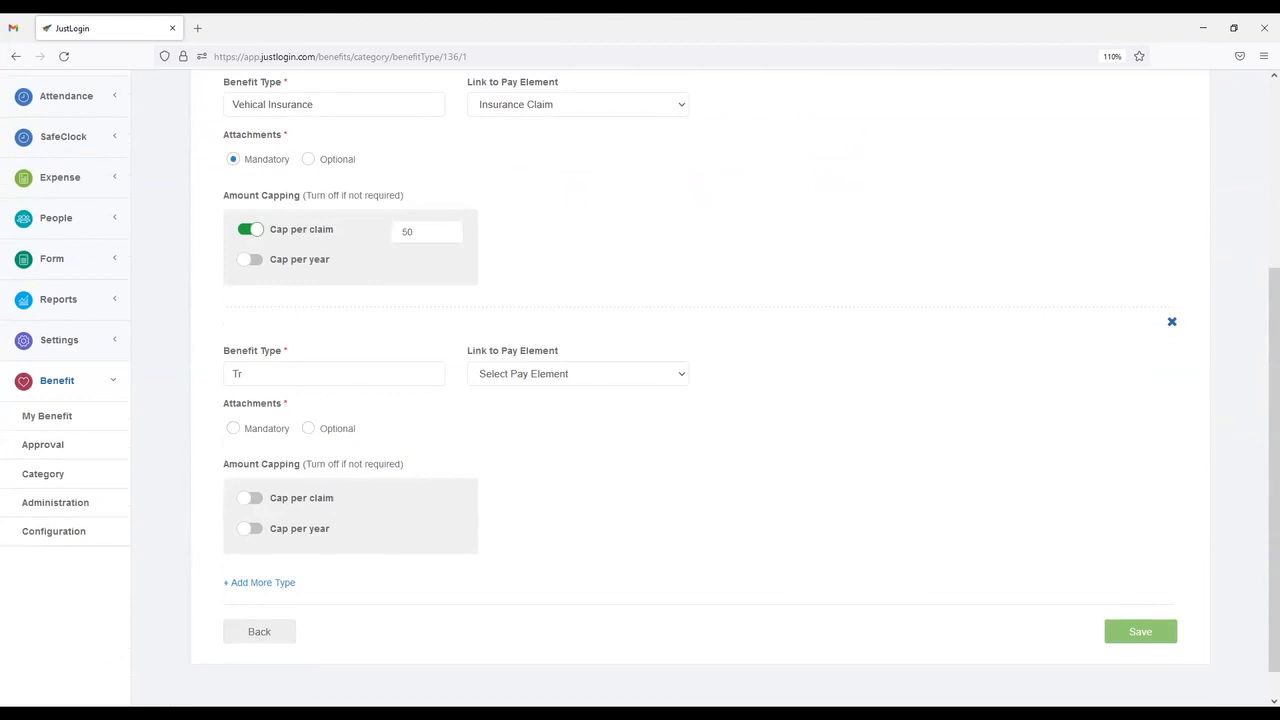
text(Travel Insurance)
click(545, 376)
click(486, 597)
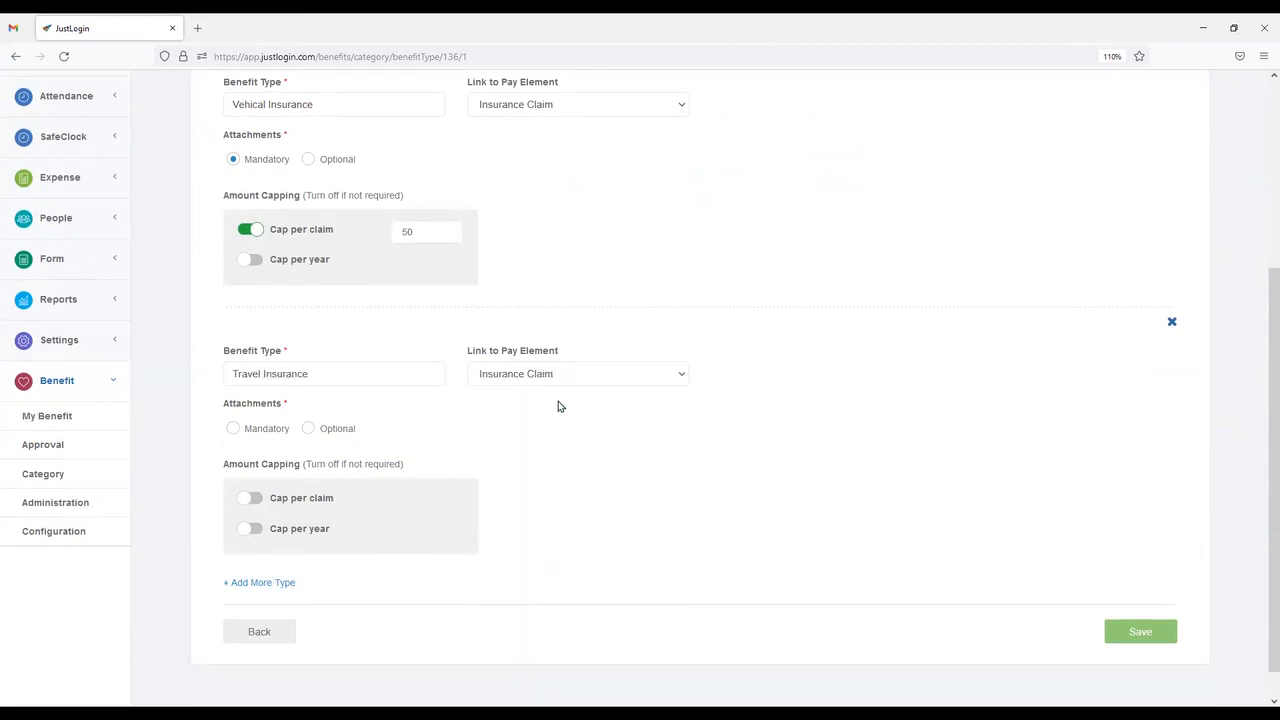
scroll(533, 380, up, 2)
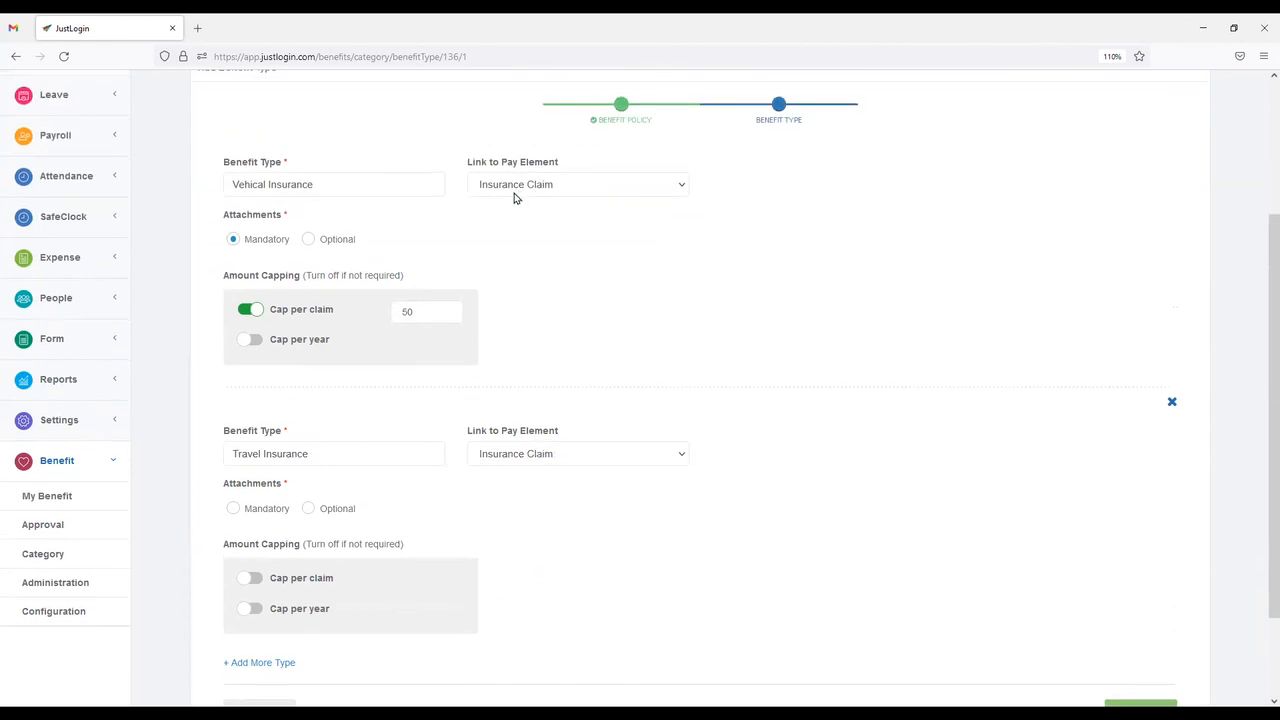
click(543, 464)
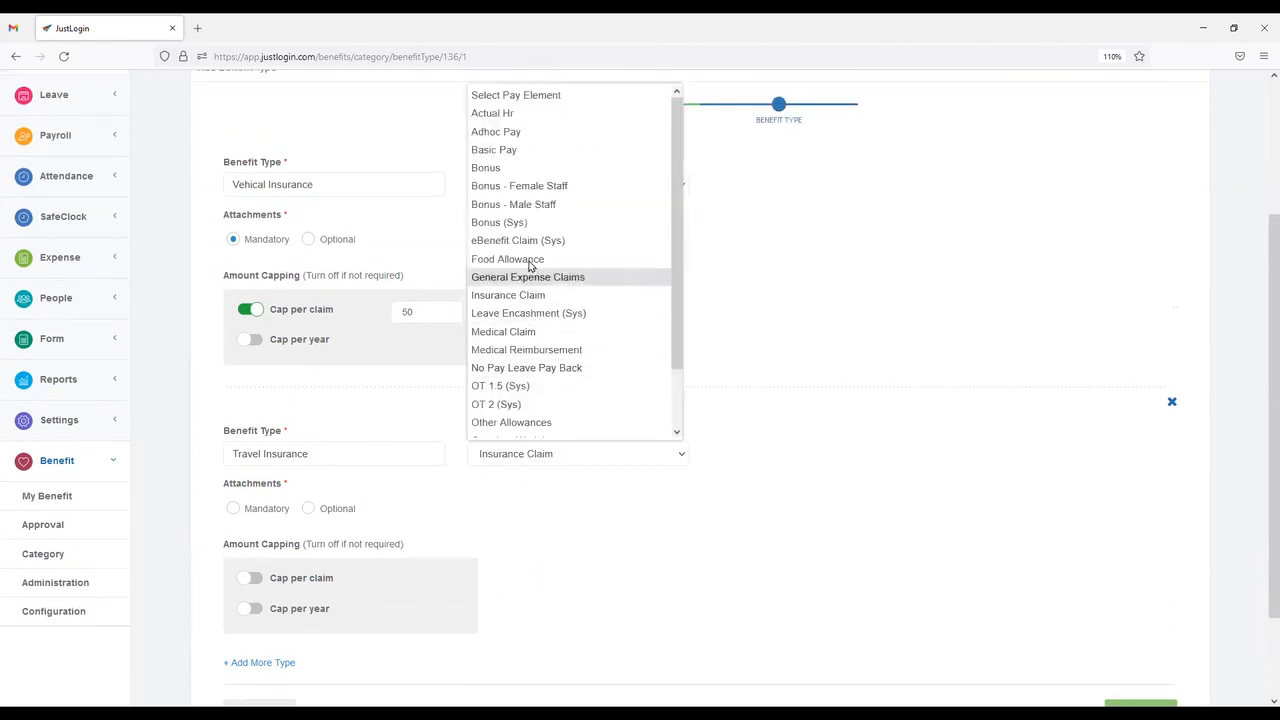
scroll(257, 384, down, 2)
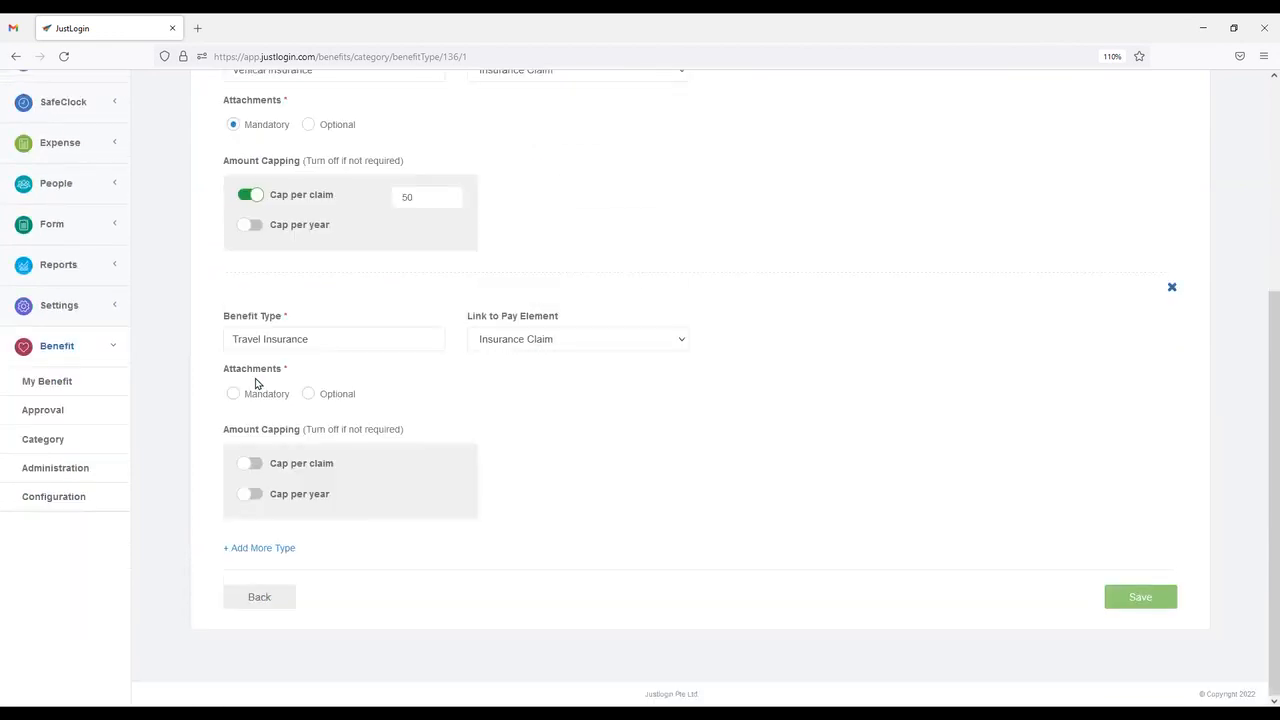
Make attachments mandatory for Travel Insurance and set its cap per claim to 50.
click(231, 395)
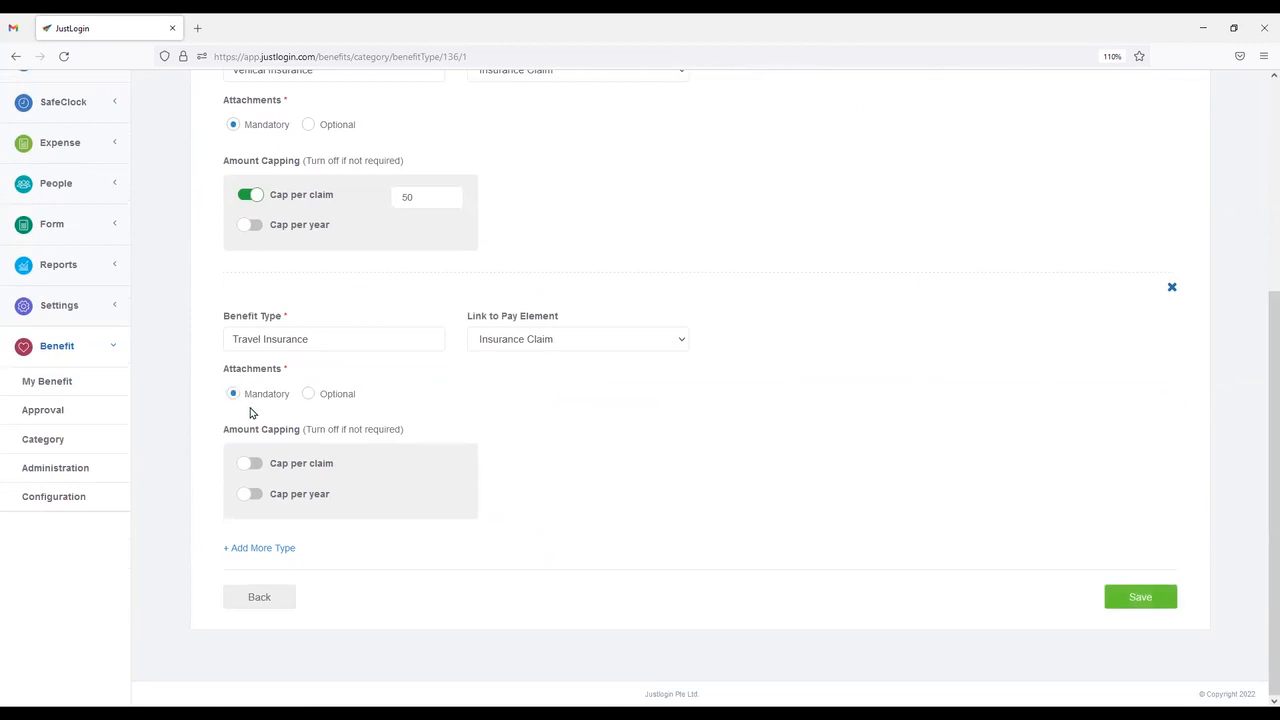
click(252, 464)
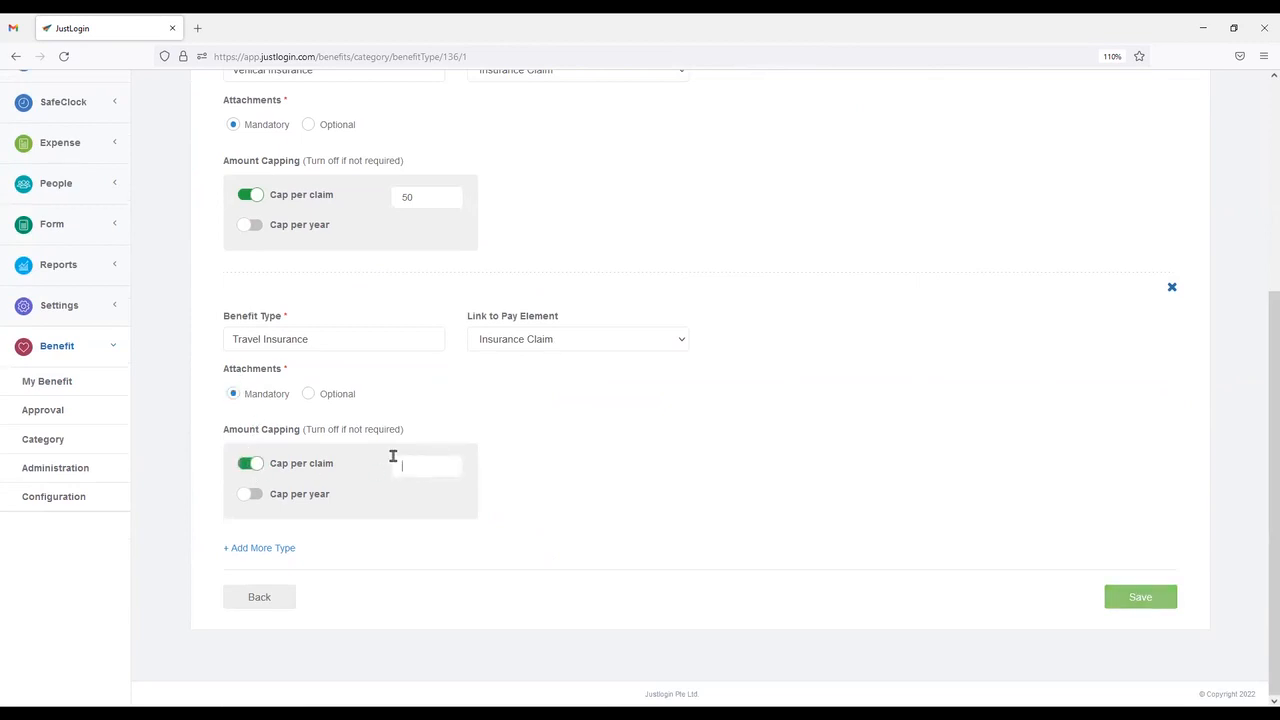
text(50)
Add a third benefit type named Home/ General Insurance and link it to the Insurance Claim pay element.
click(259, 548)
scroll(297, 449, down, 2)
click(298, 450)
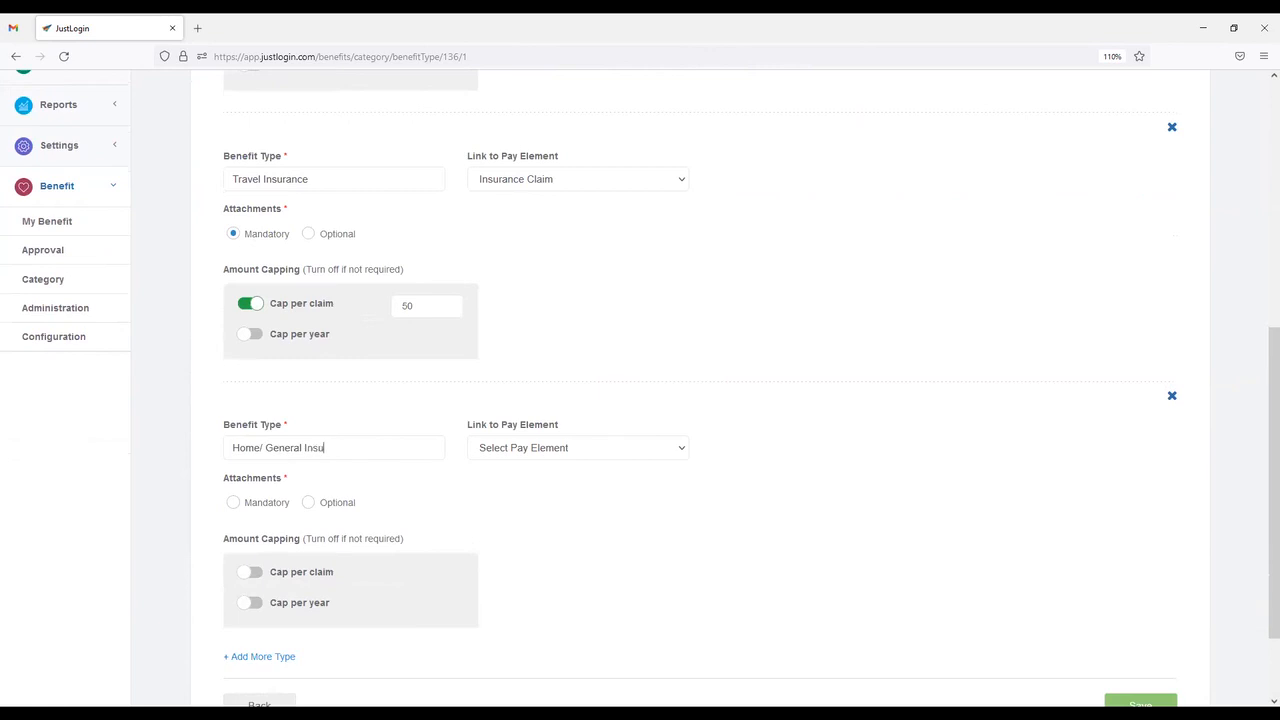
click(548, 441)
click(563, 292)
Make attachments mandatory for Home/ General Insurance and set its cap per claim to 100.
scroll(523, 403, down, 2)
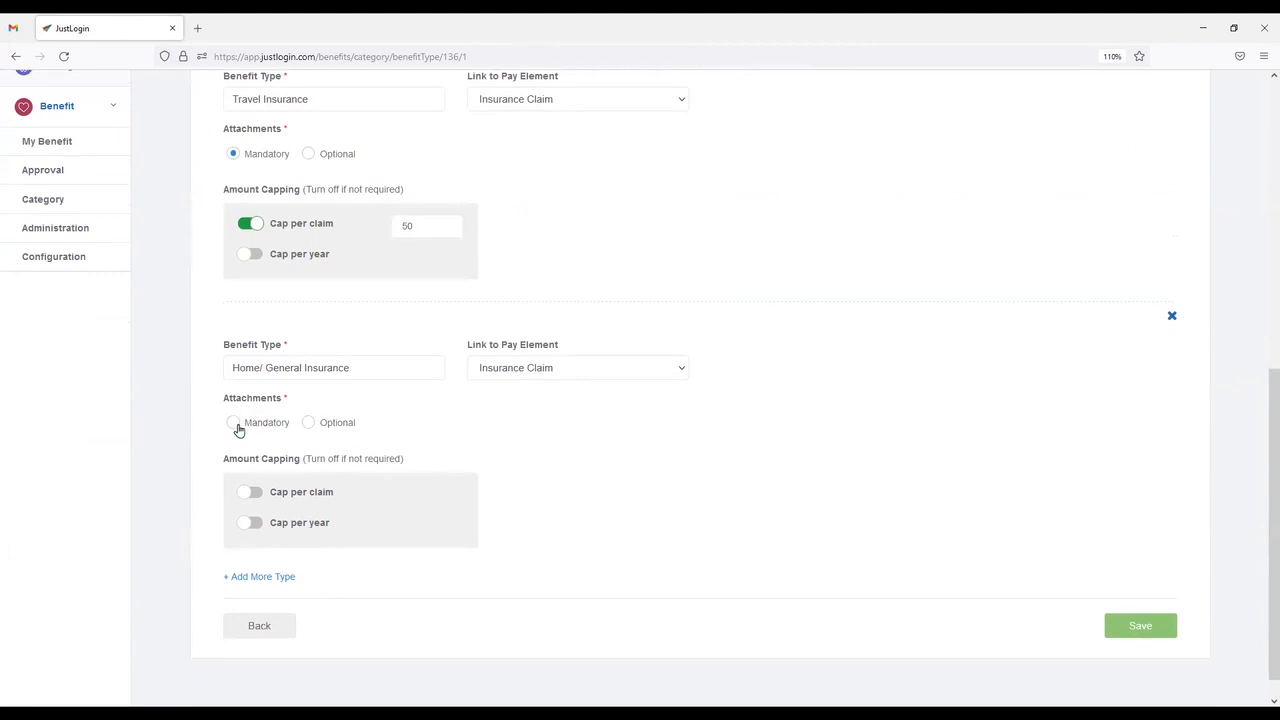
click(233, 422)
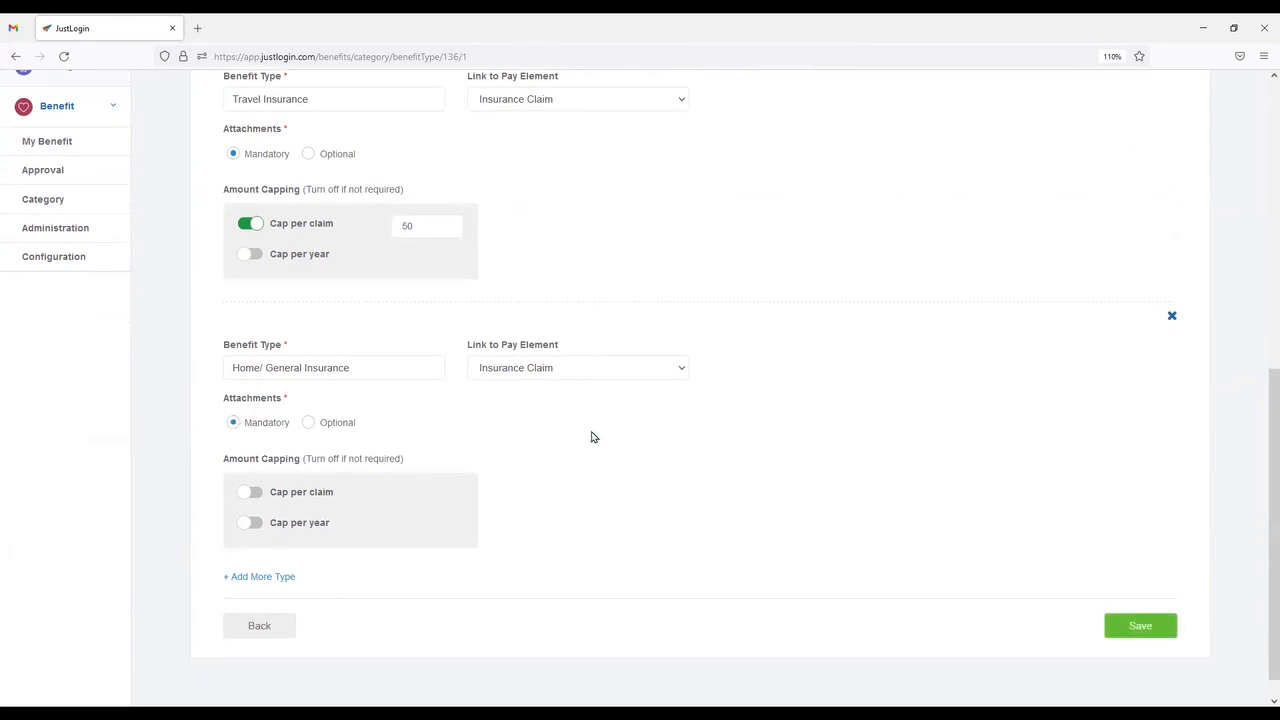
click(250, 492)
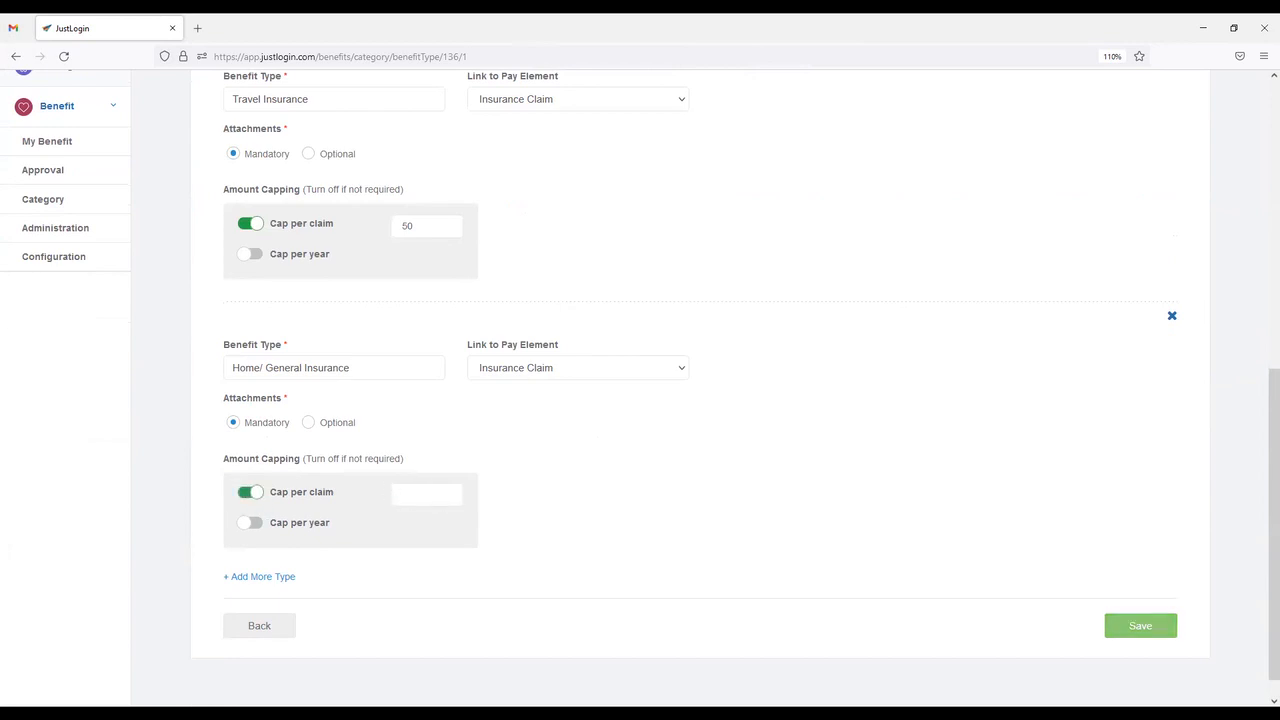
text(100)
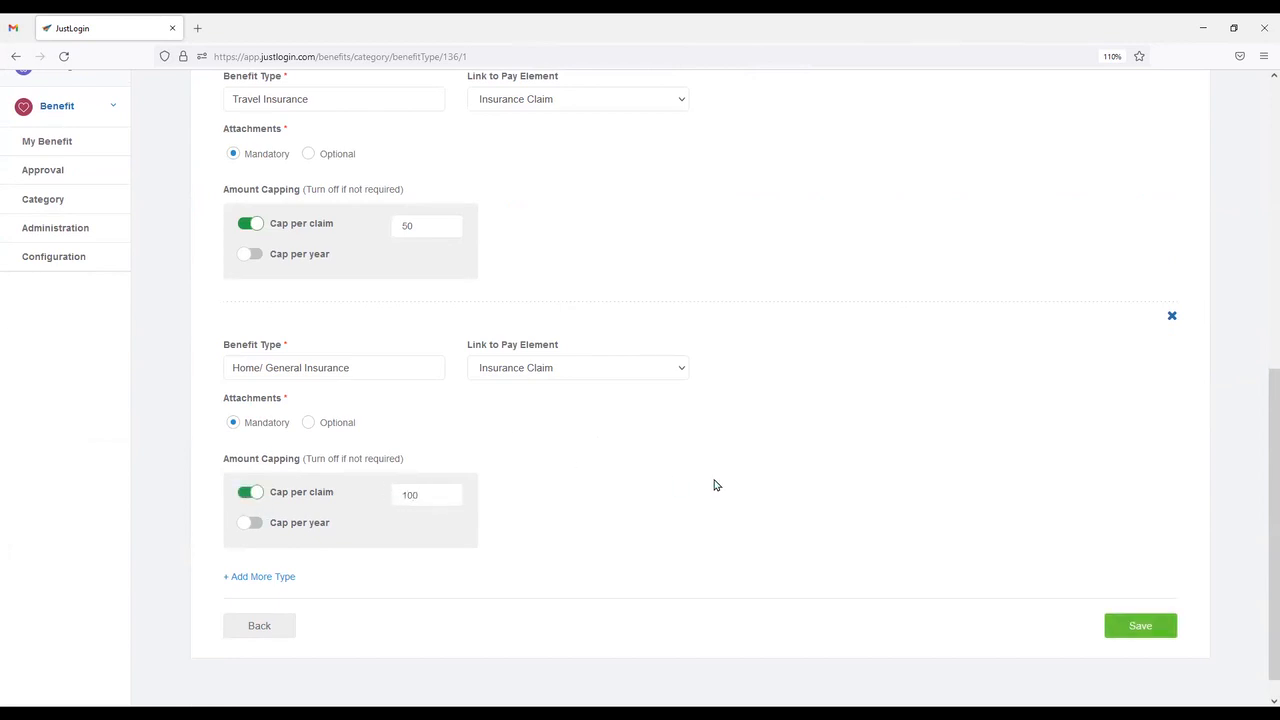
Look over the three insurance benefit types and save them.
scroll(714, 485, up, 5)
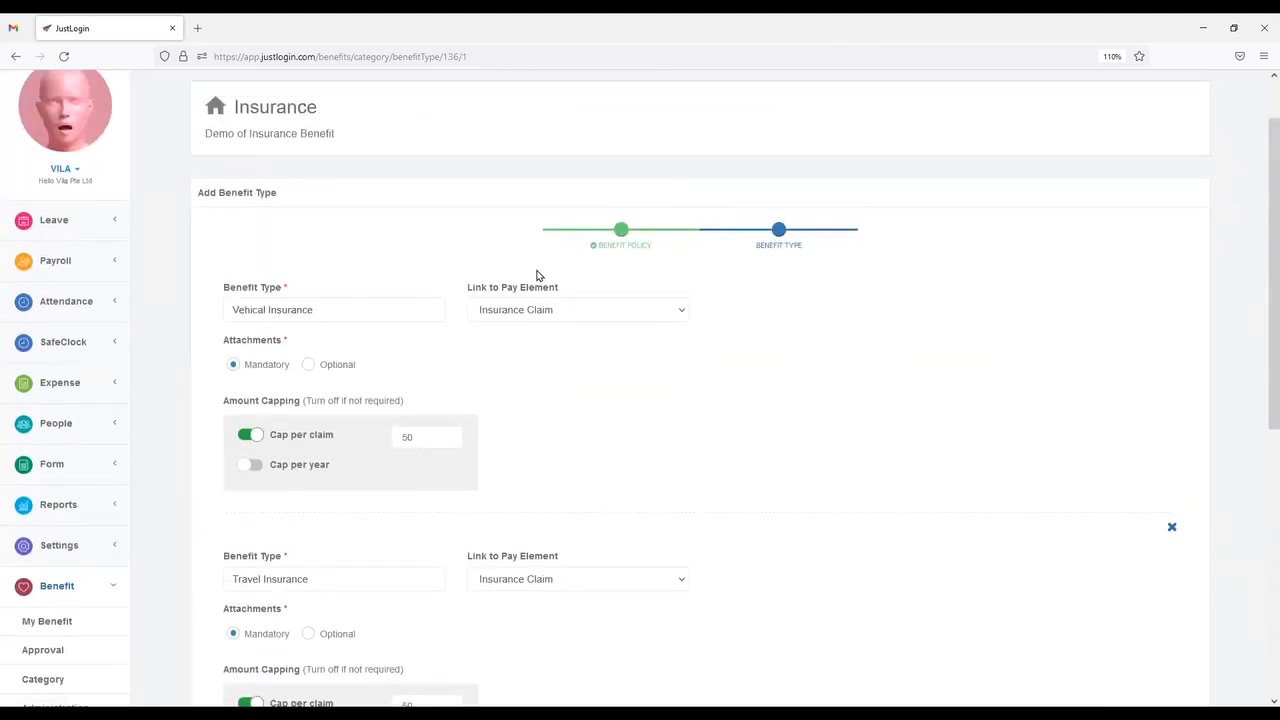
scroll(949, 320, down, 10)
click(1138, 605)
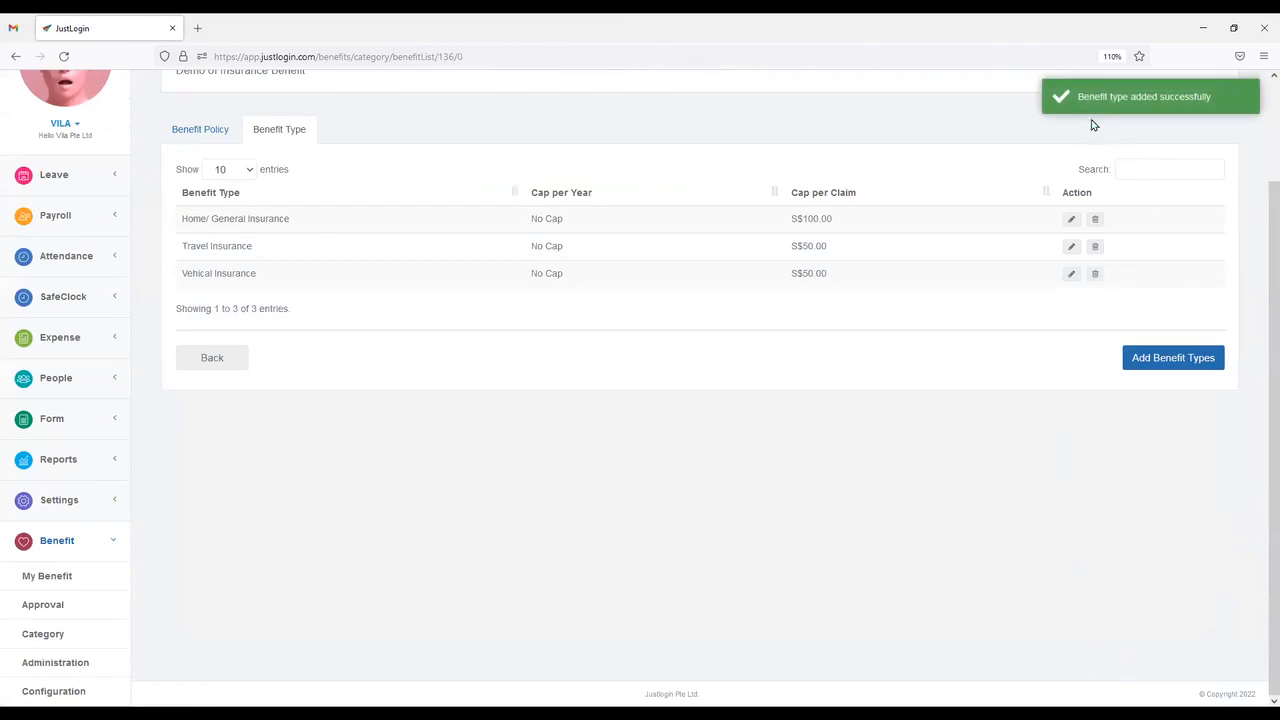
Review the Insurance category's benefit types and its Management and Staff policies.
scroll(400, 366, up, 3)
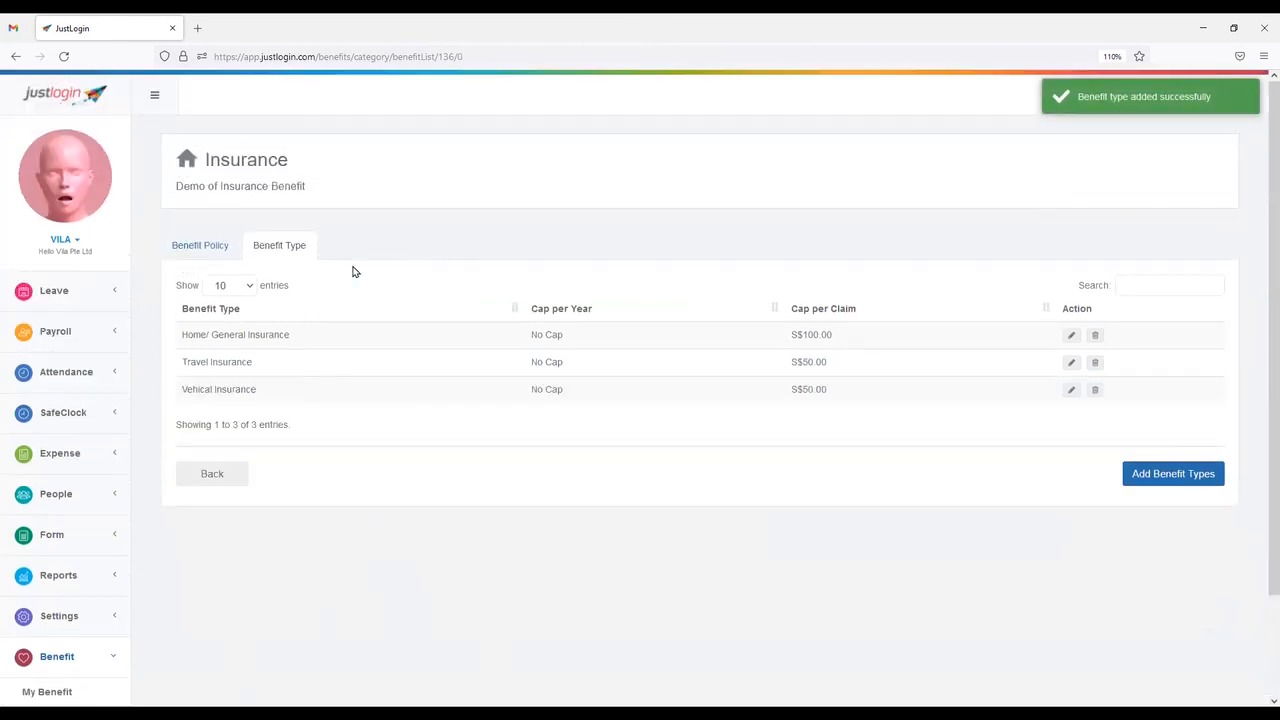
double_click(254, 160)
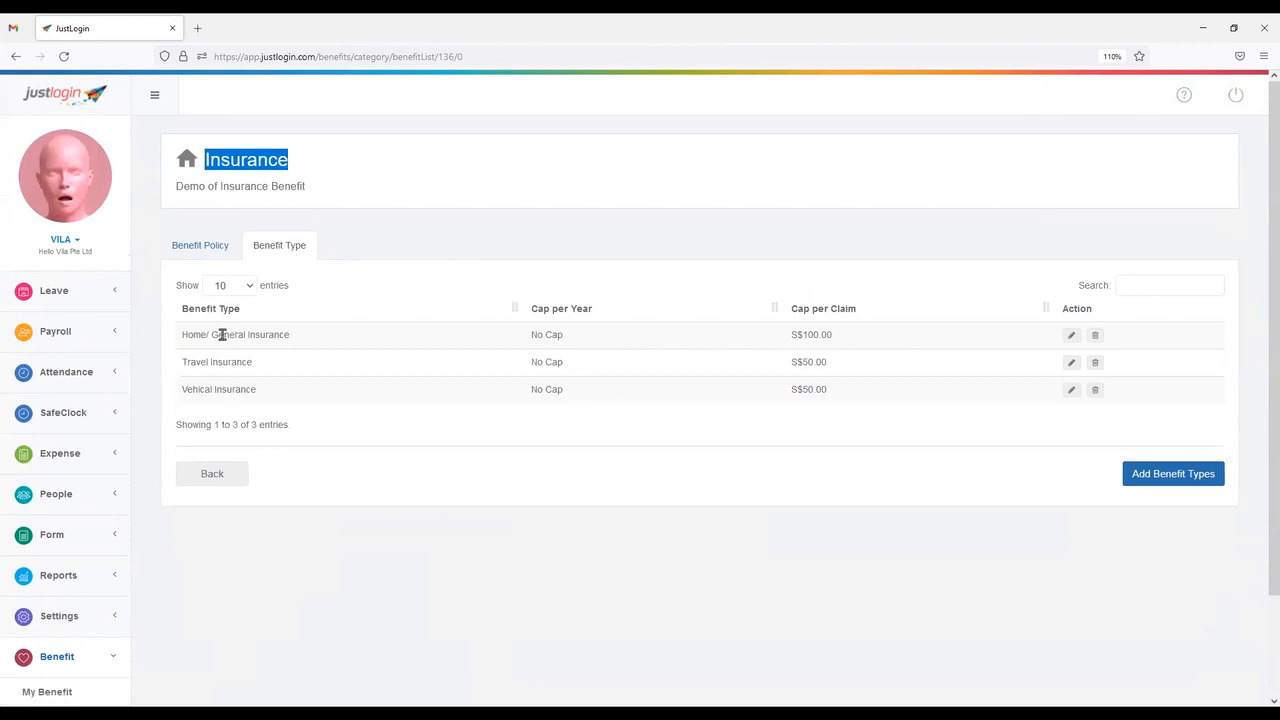
click(205, 249)
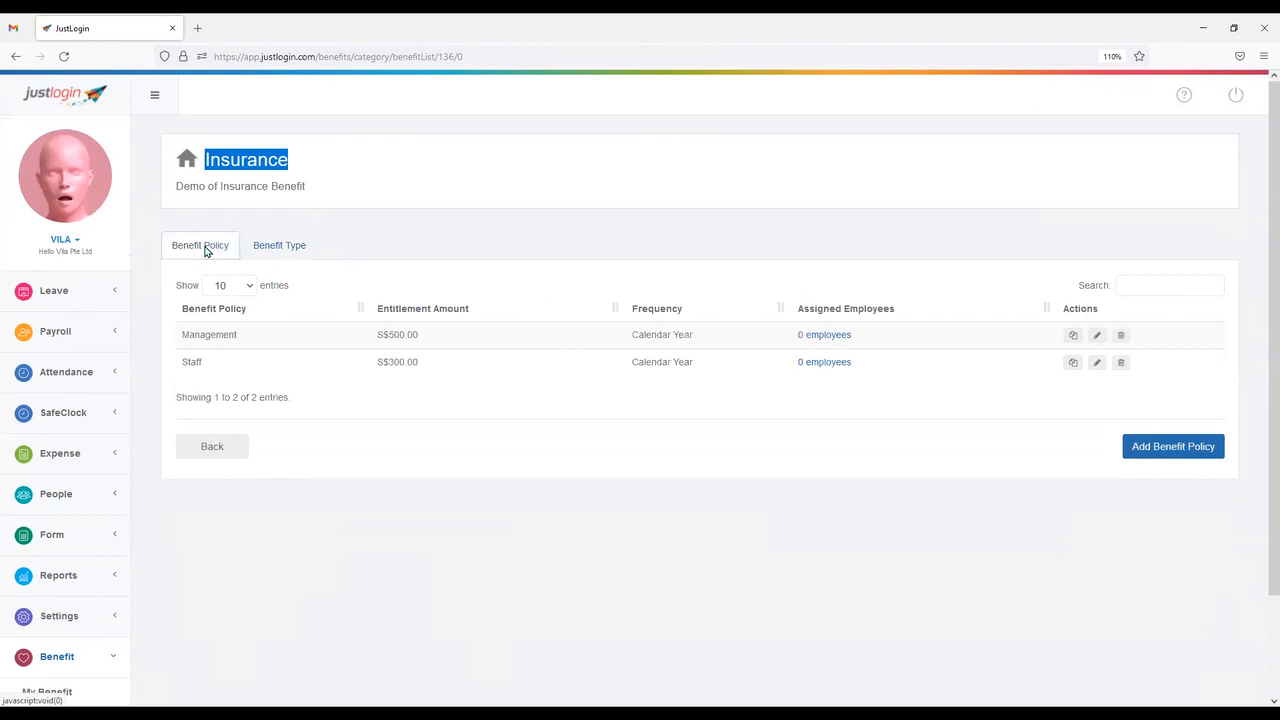
drag(180, 334, 243, 337)
drag(184, 369, 224, 369)
click(422, 243)
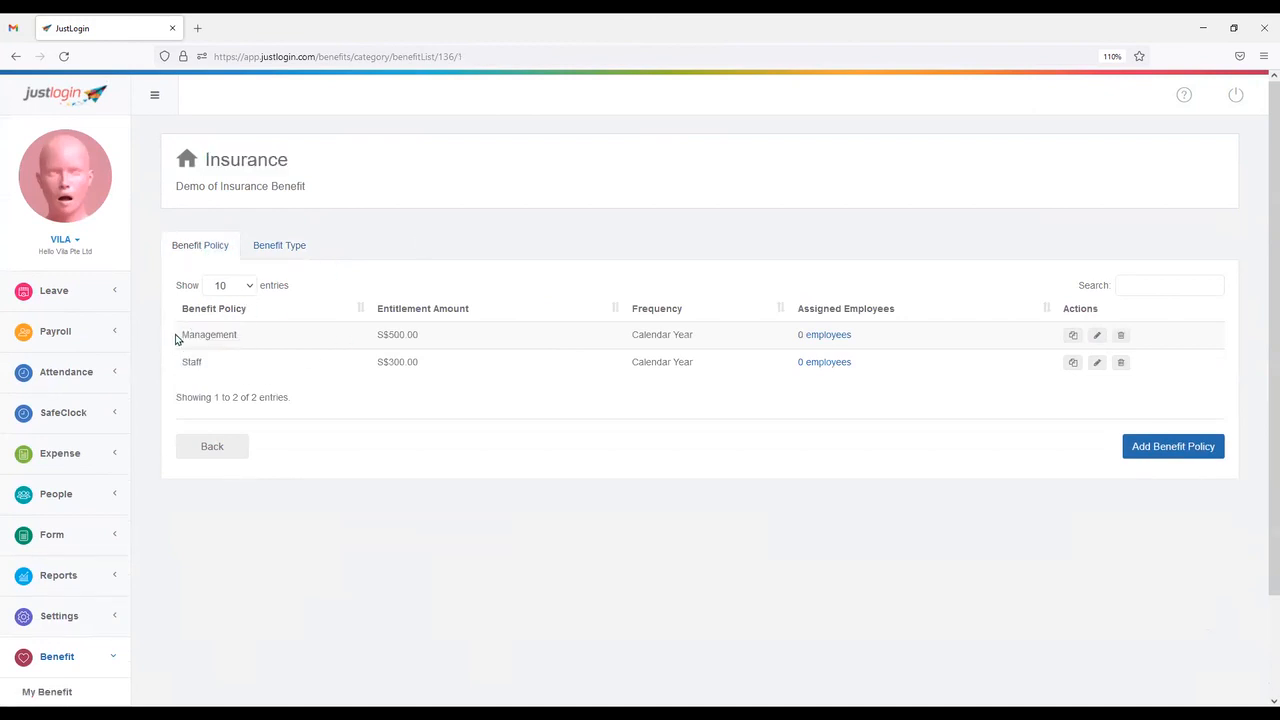
View the form for adding a benefit policy to the Insurance category, and return to the policy list.
click(1165, 449)
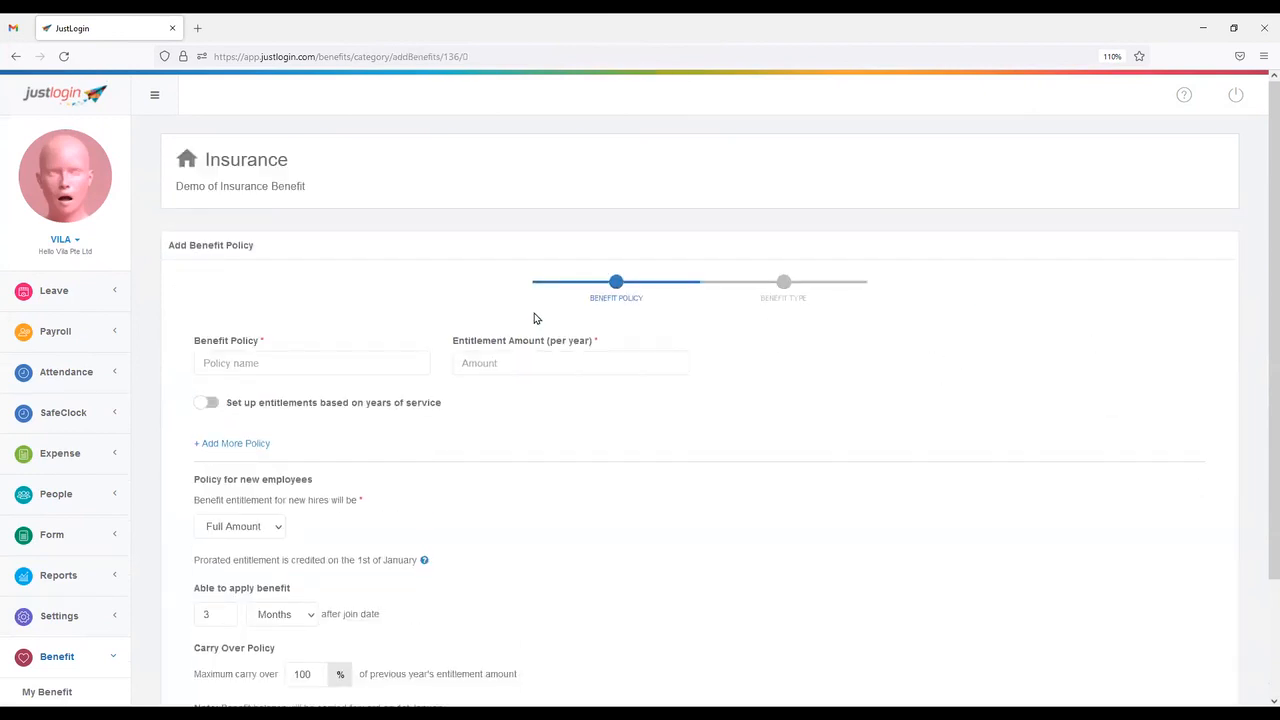
scroll(534, 313, down, 3)
click(262, 625)
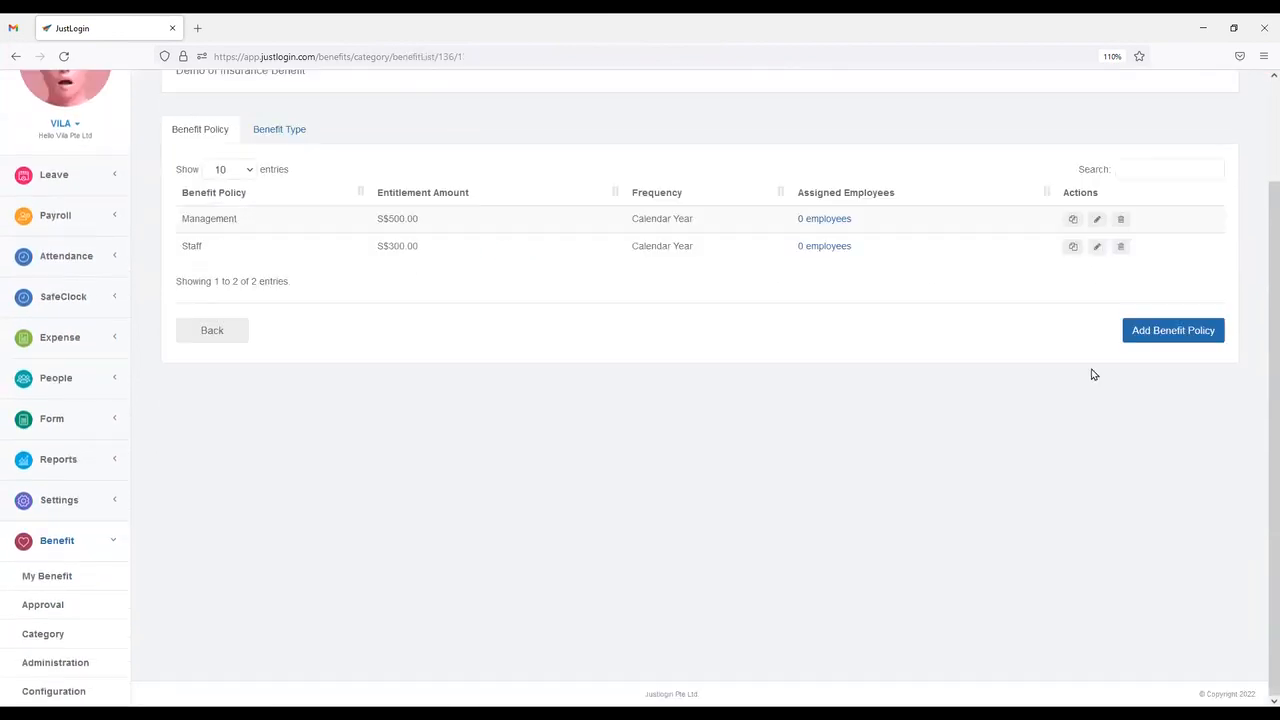
Open the Insurance benefit policies for editing, look over their settings, and return to the list unsaved.
click(1097, 227)
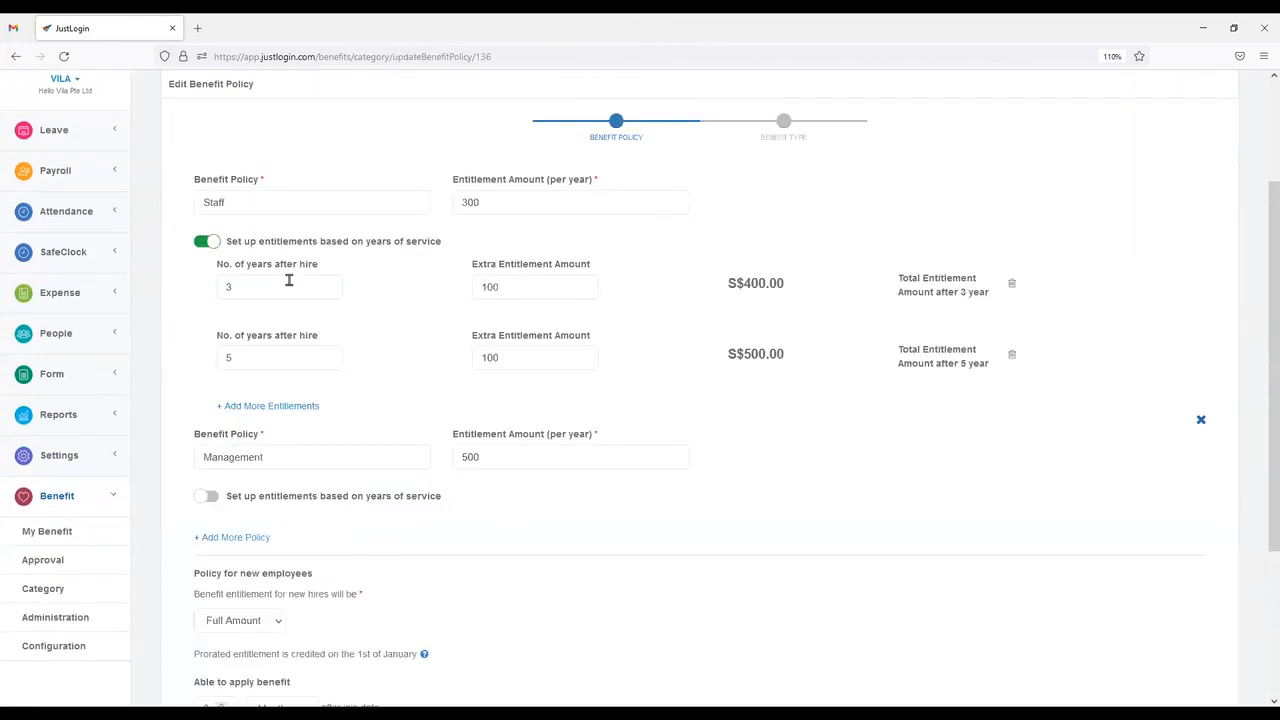
scroll(300, 300, down, 5)
click(251, 634)
Open the Insurance benefit types for editing and try adding a further blank type.
click(294, 135)
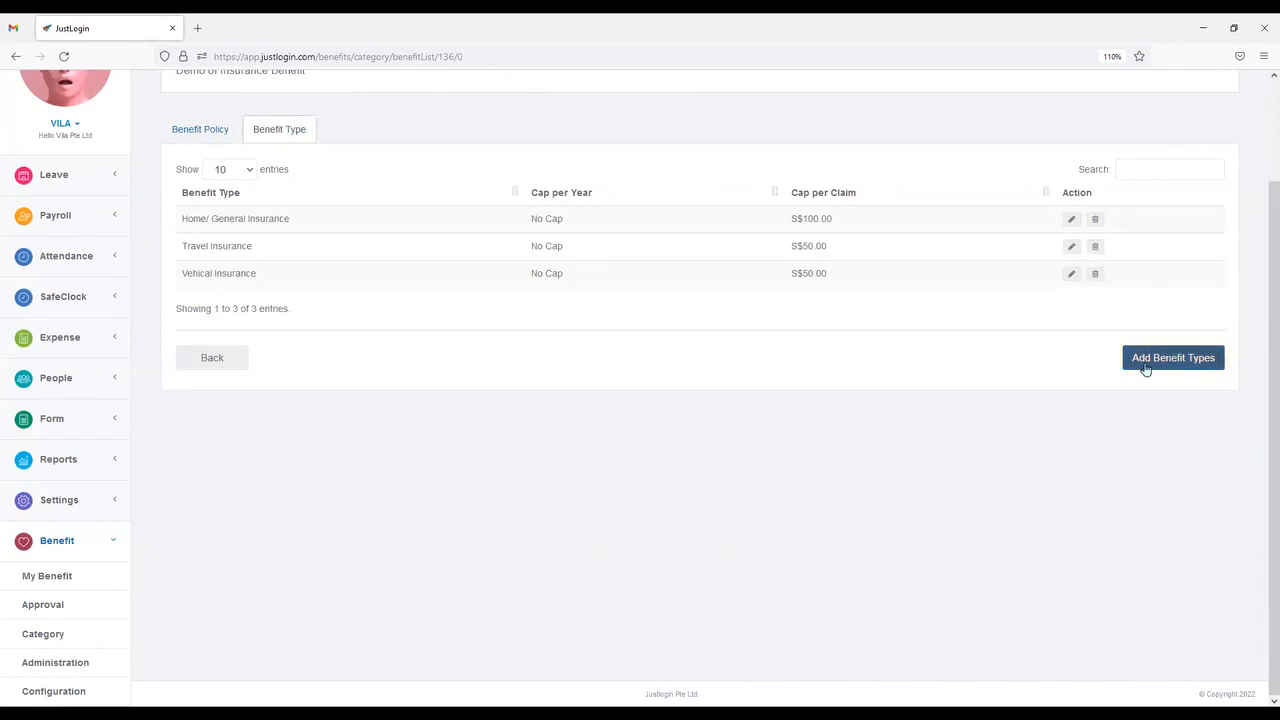
click(1072, 220)
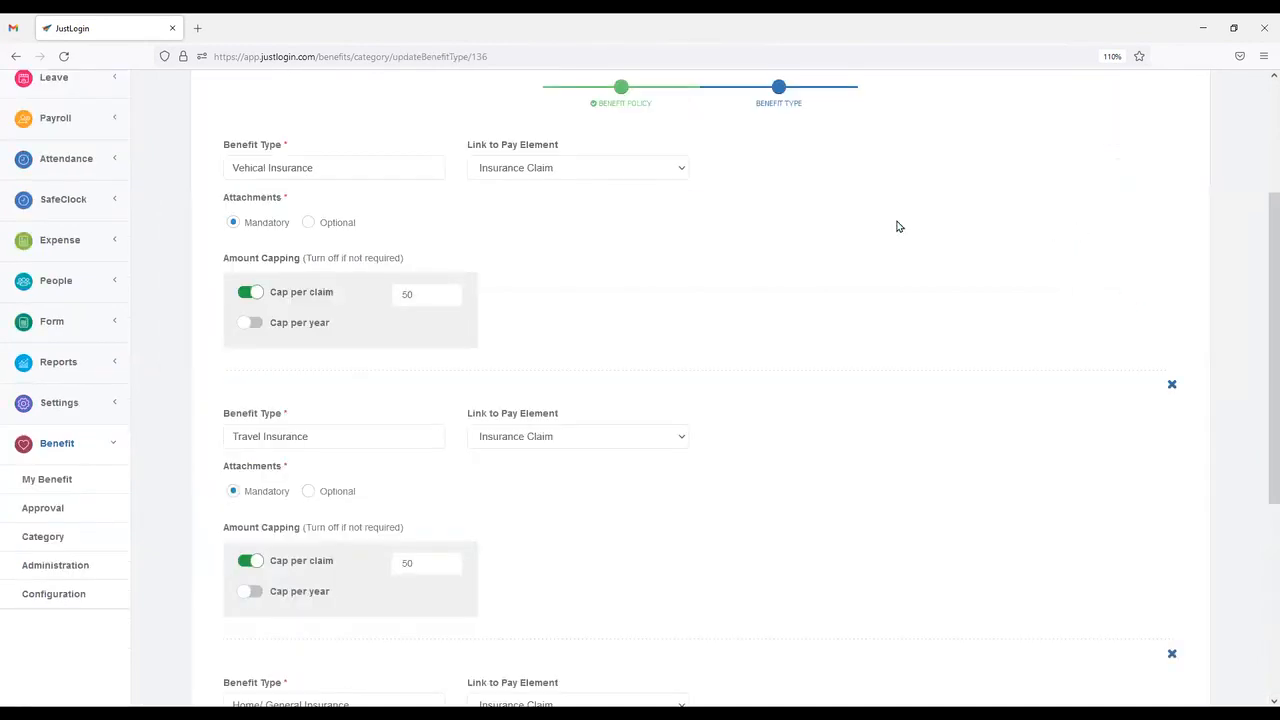
scroll(346, 340, down, 5)
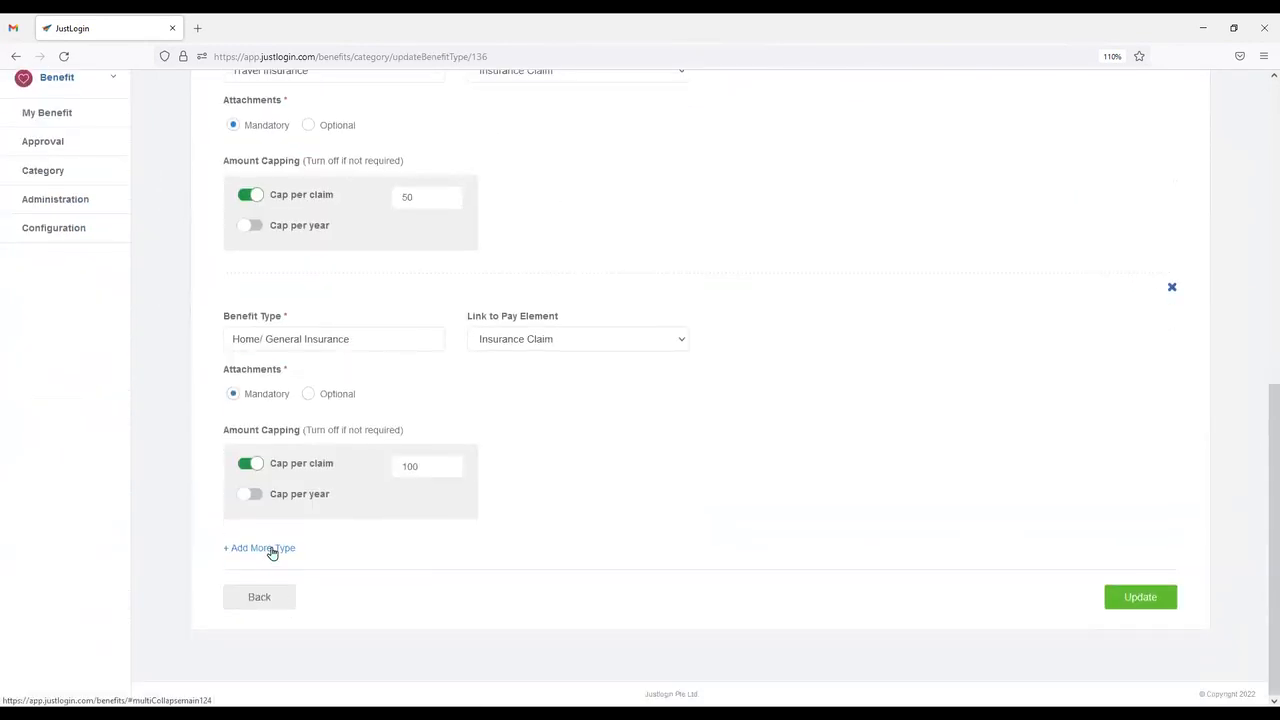
click(272, 551)
scroll(760, 488, up, 2)
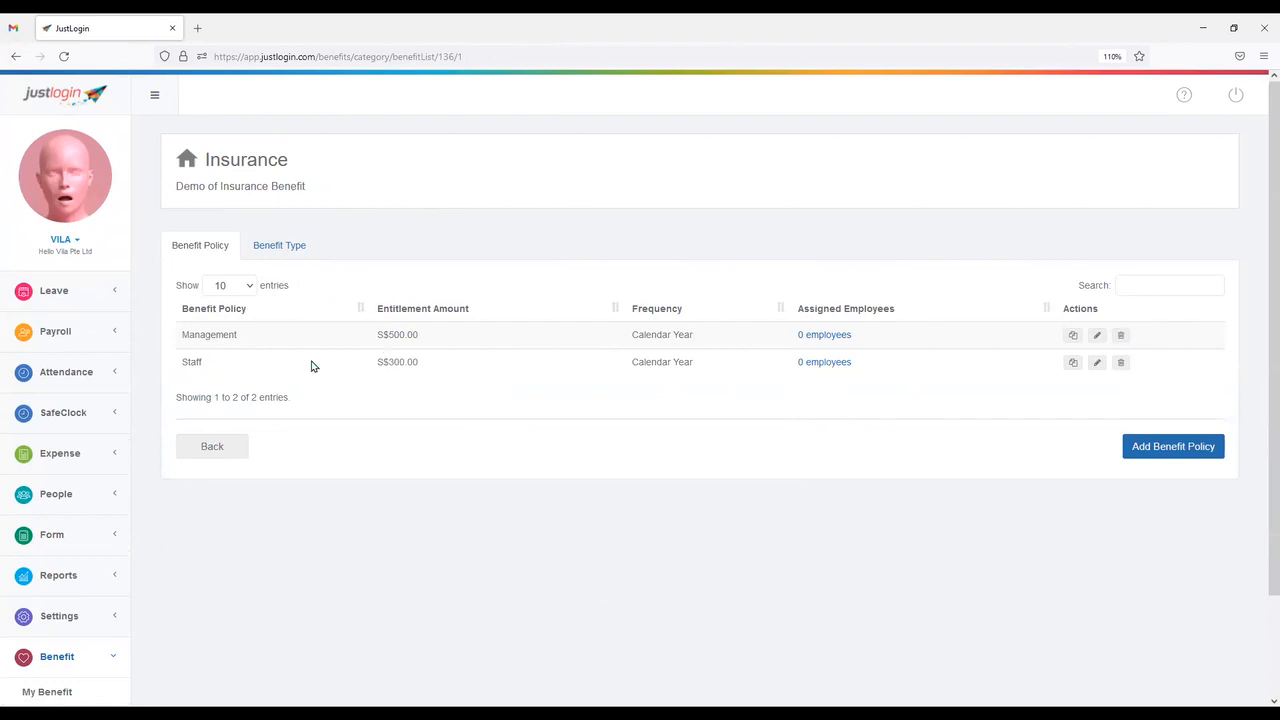
Assign a Human Resource employee and the signed-in Customer Experience employee to the Management policy.
click(836, 336)
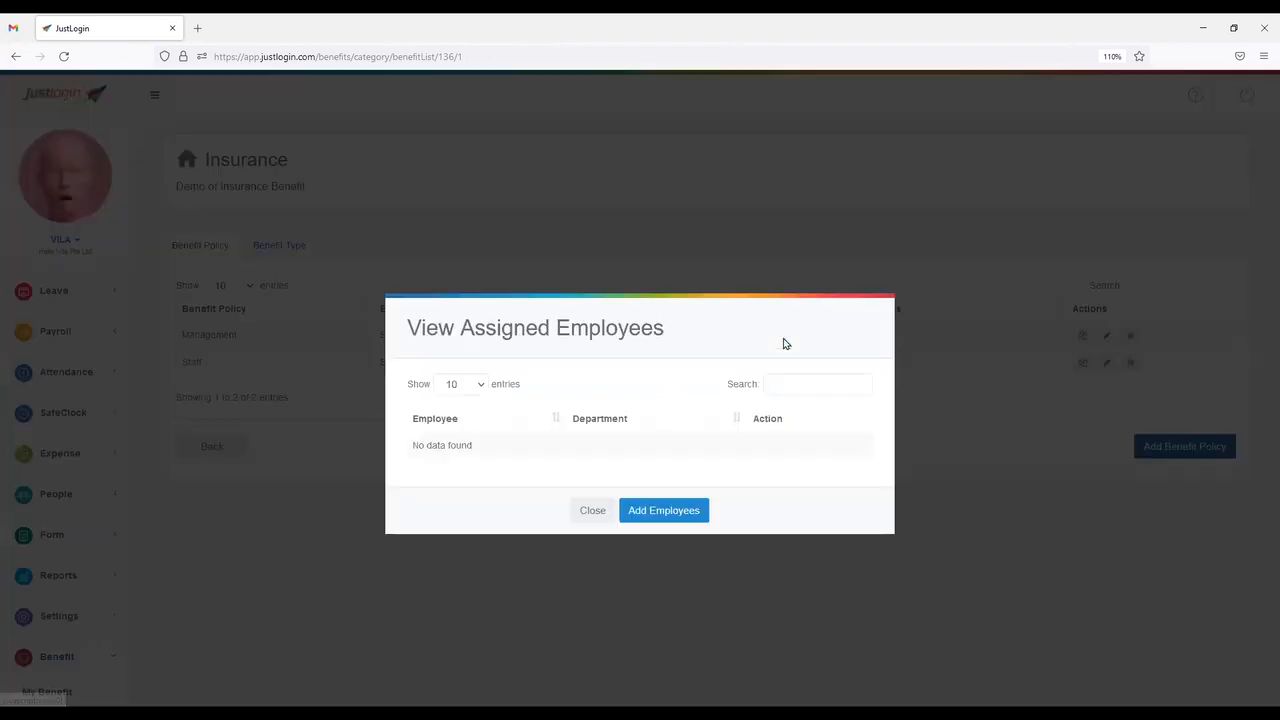
click(638, 508)
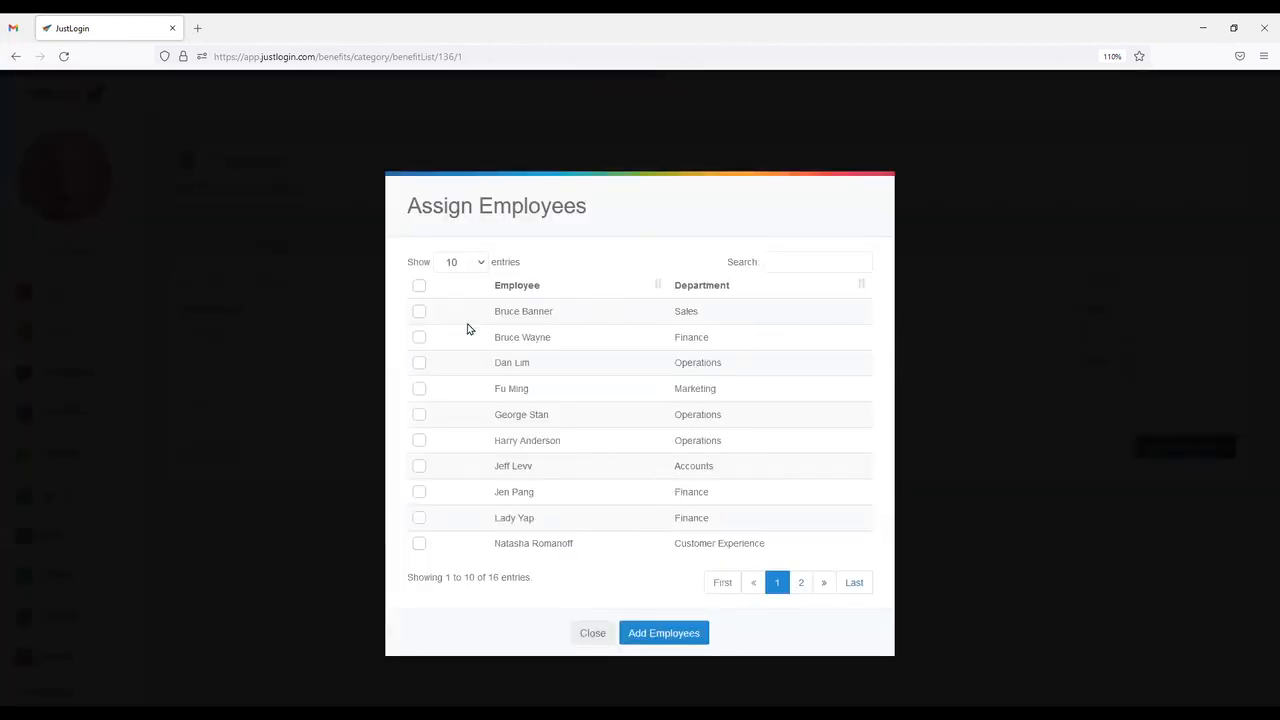
click(419, 492)
click(801, 582)
click(419, 466)
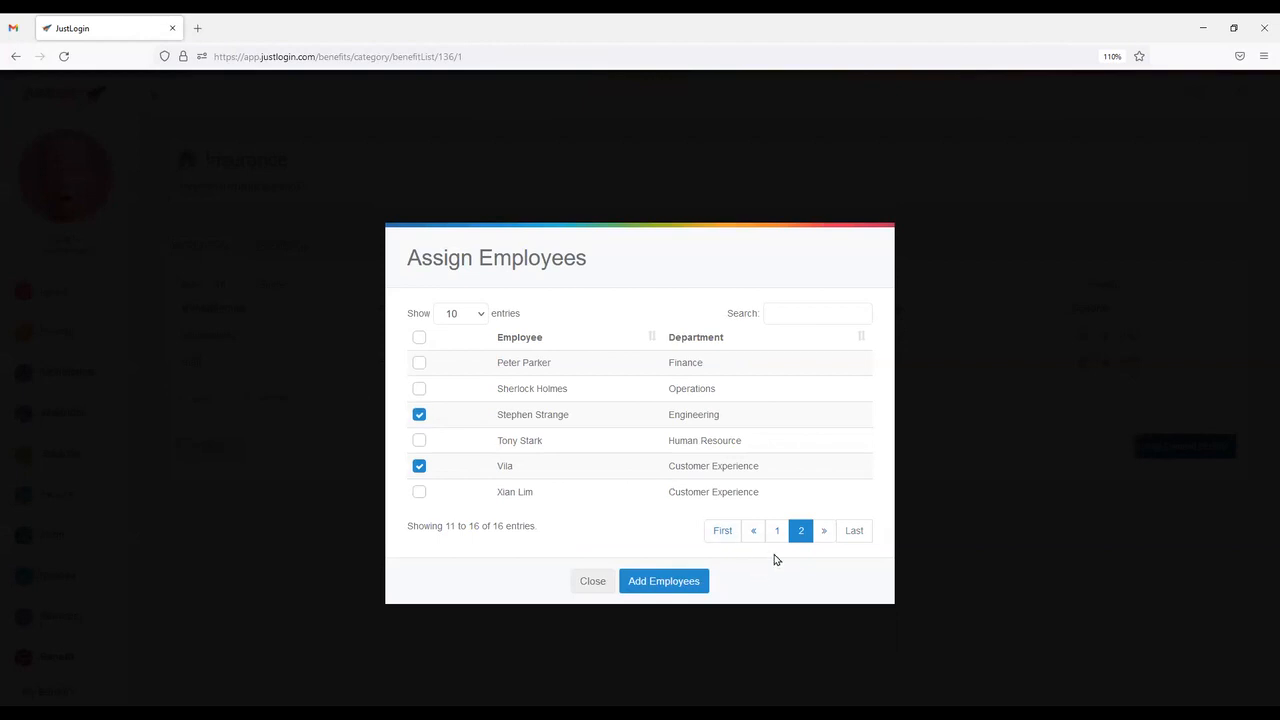
click(777, 530)
click(806, 580)
click(420, 468)
click(698, 586)
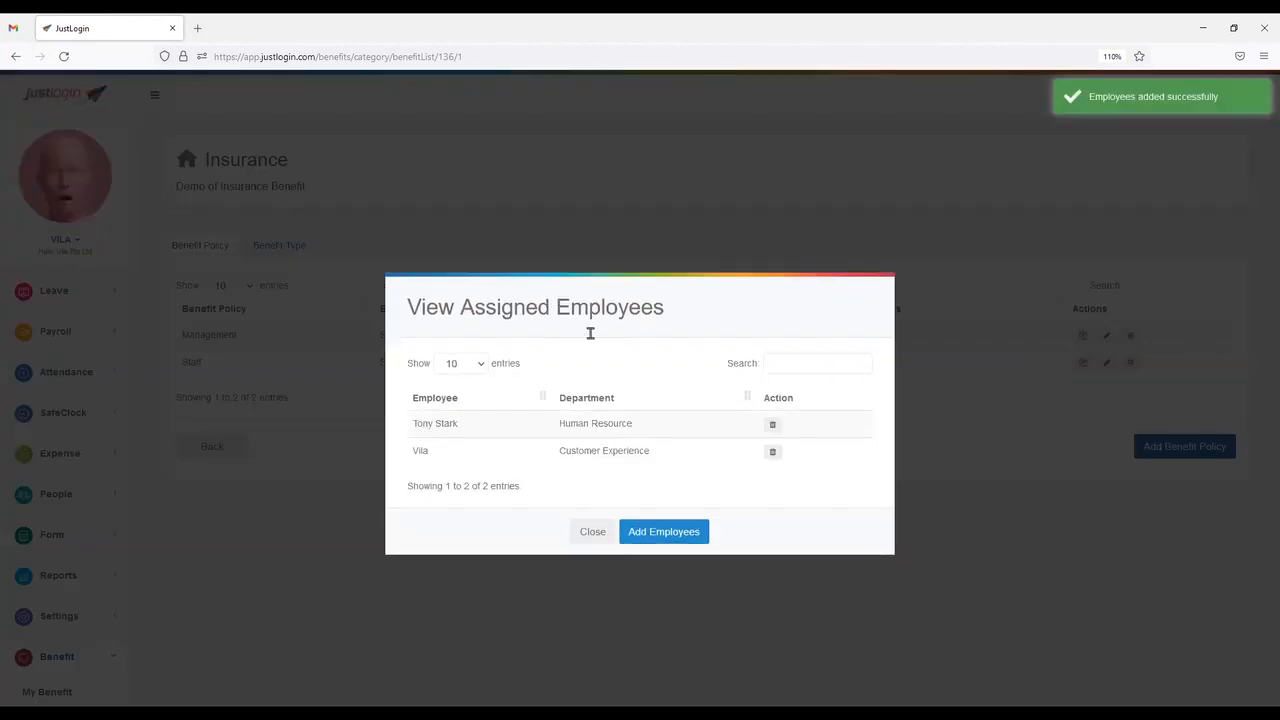
Add two adjacent Finance employees to the Management policy and close its list of assigned employees.
click(671, 531)
click(419, 517)
click(419, 491)
click(661, 640)
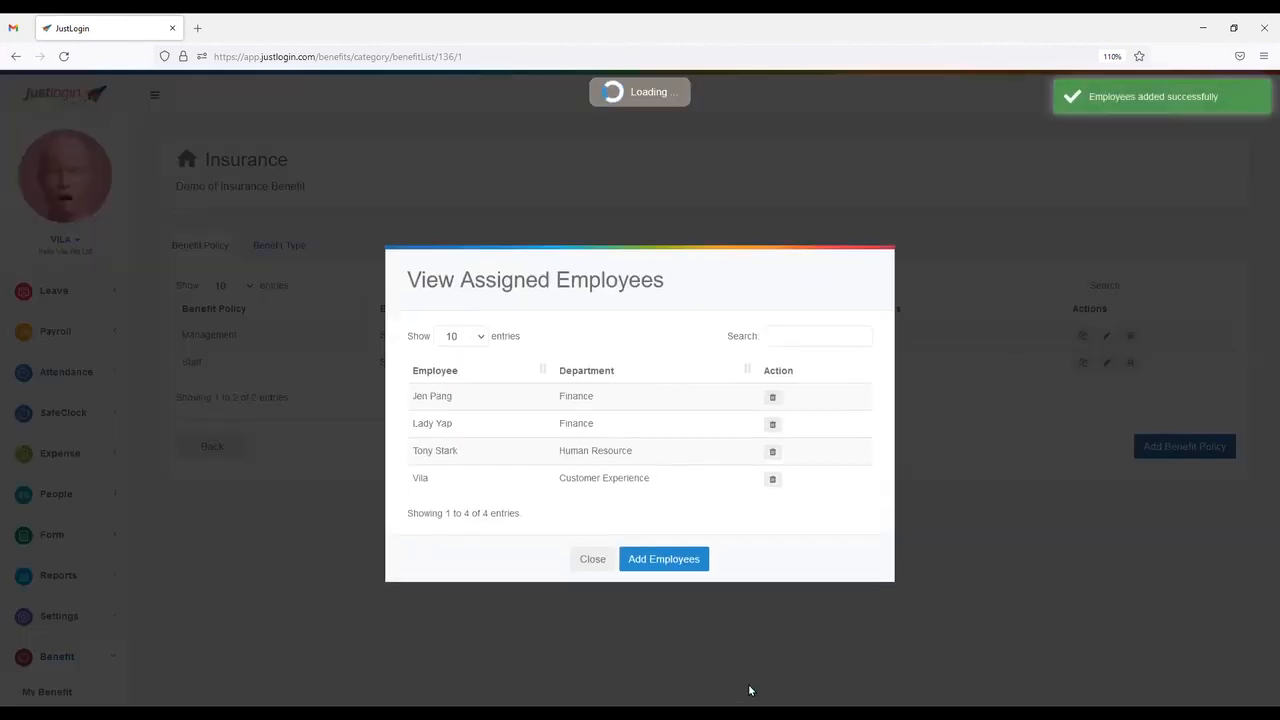
click(594, 562)
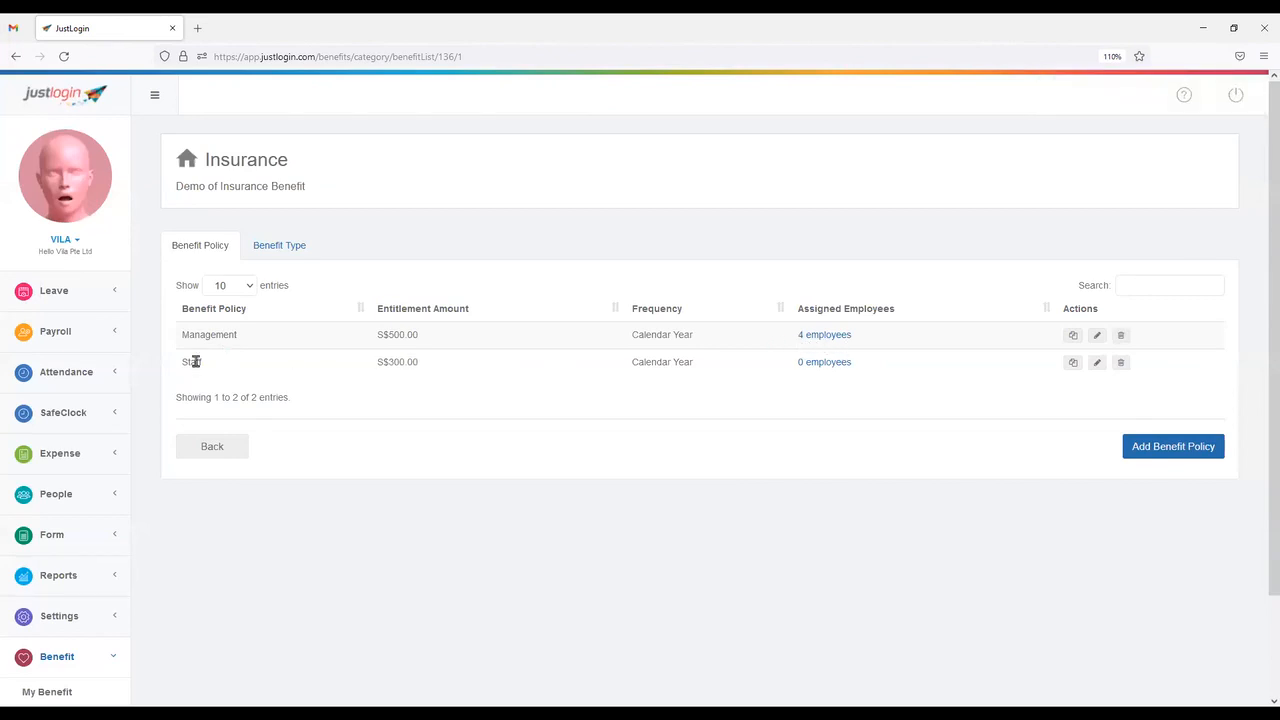
Assign all remaining employees to the Staff policy, listing 100 entries at once, and close its list of assigned employees.
click(821, 366)
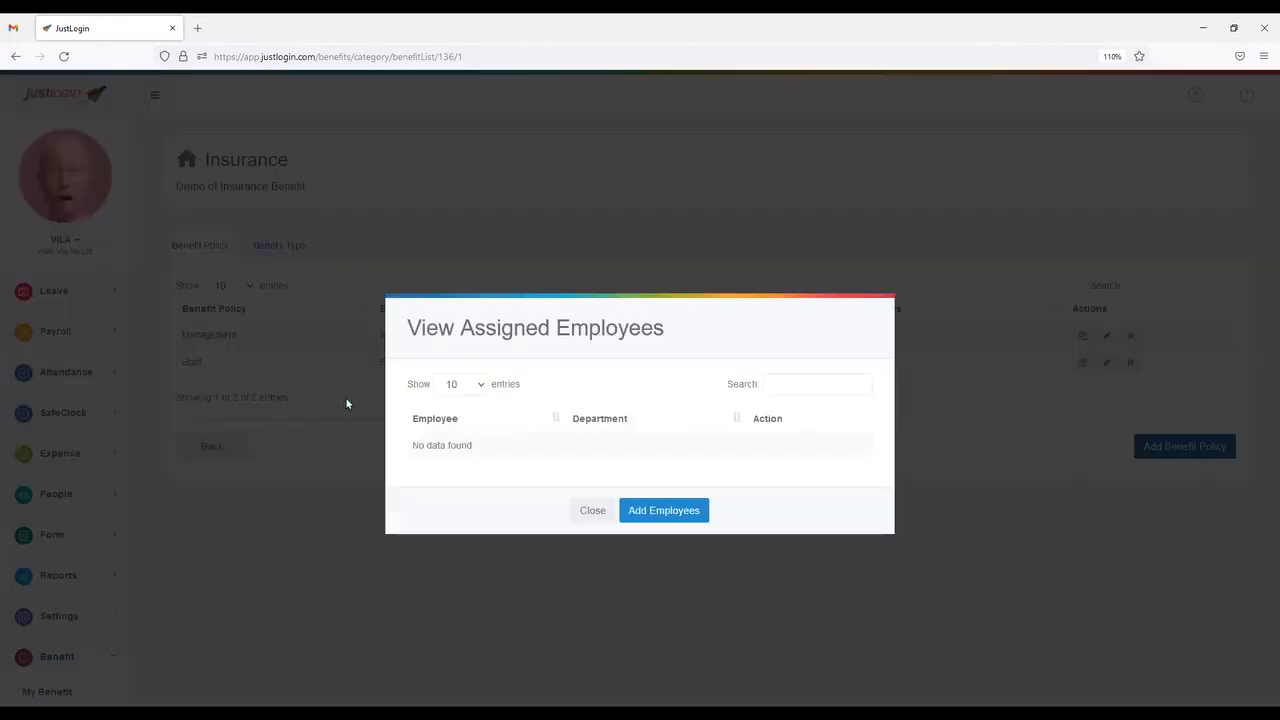
click(658, 512)
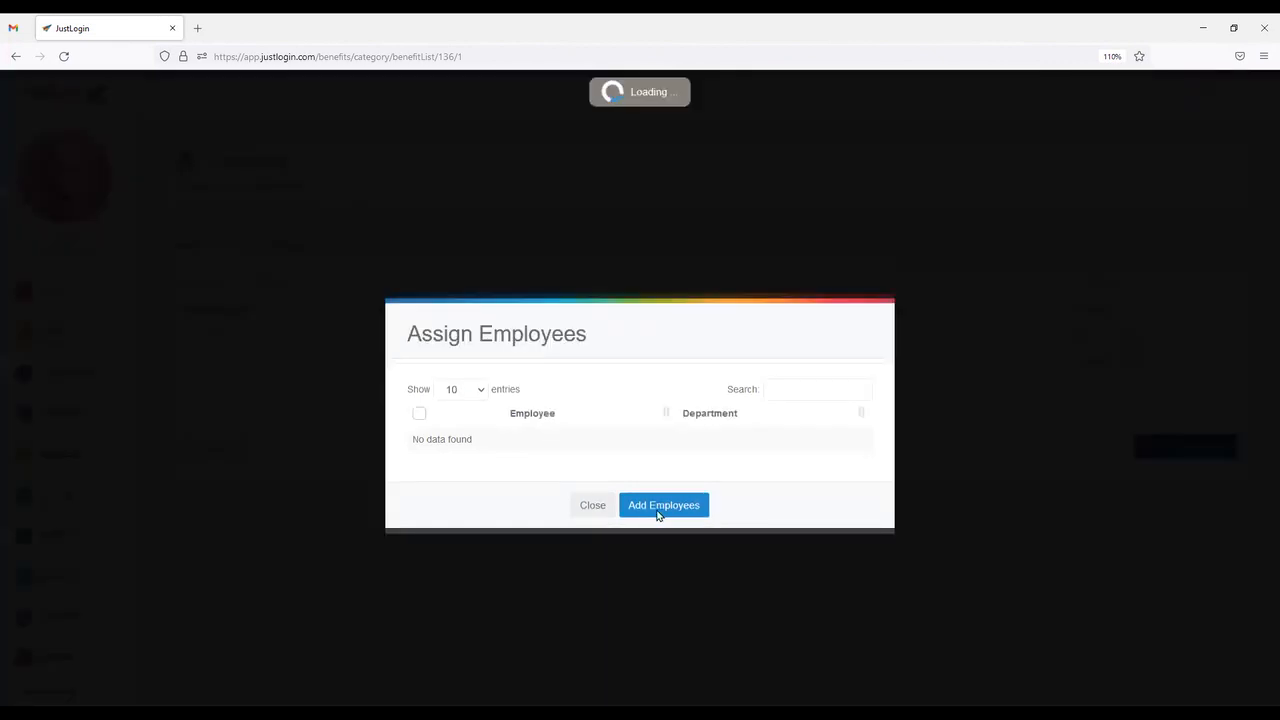
click(466, 264)
click(458, 346)
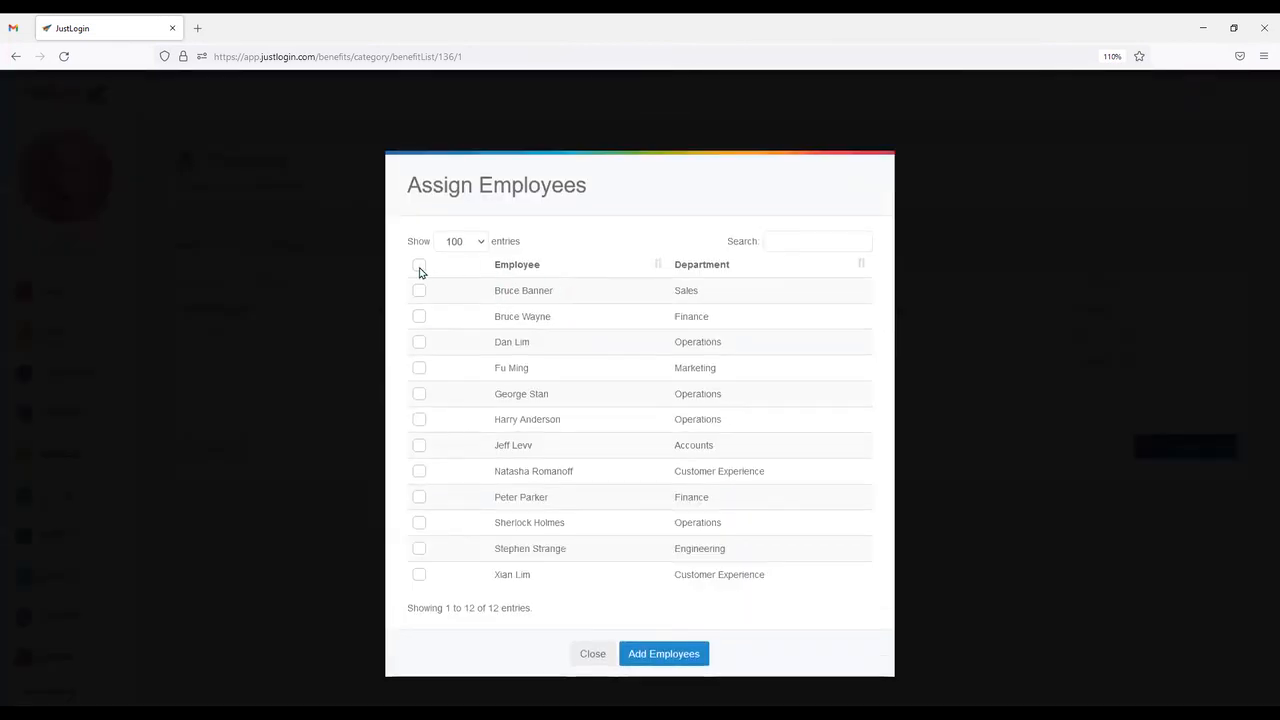
click(419, 265)
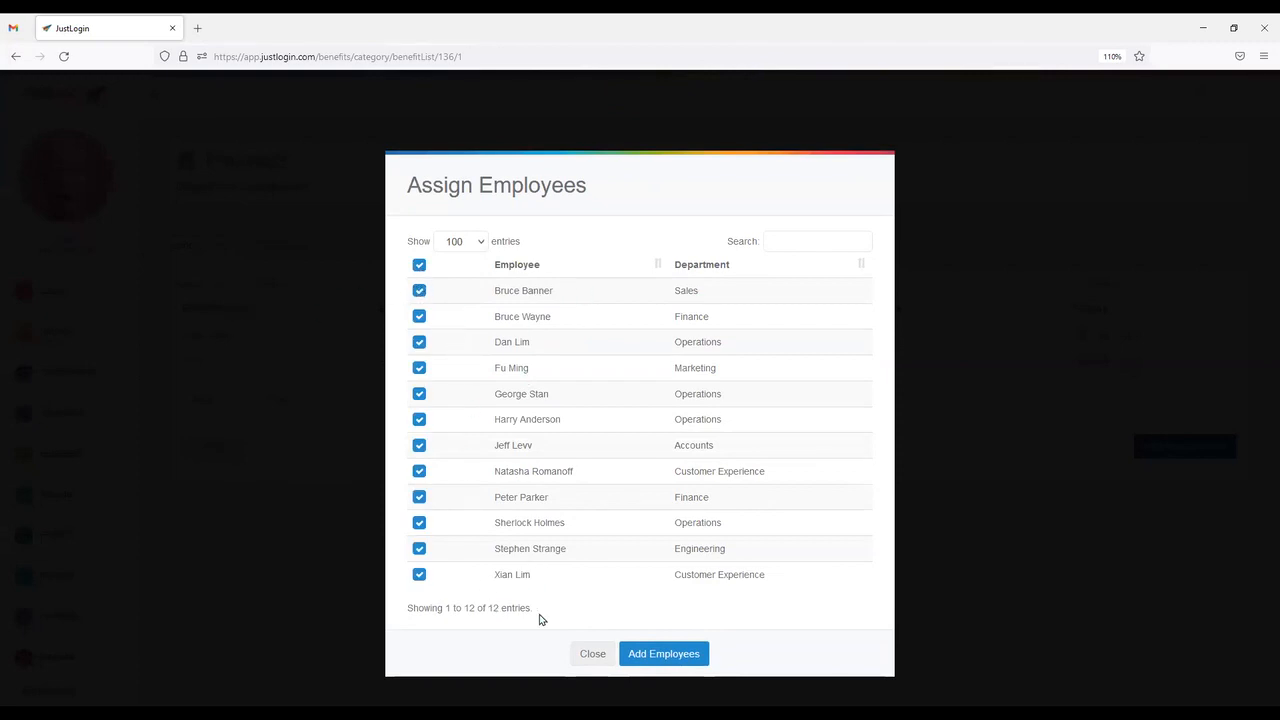
click(671, 655)
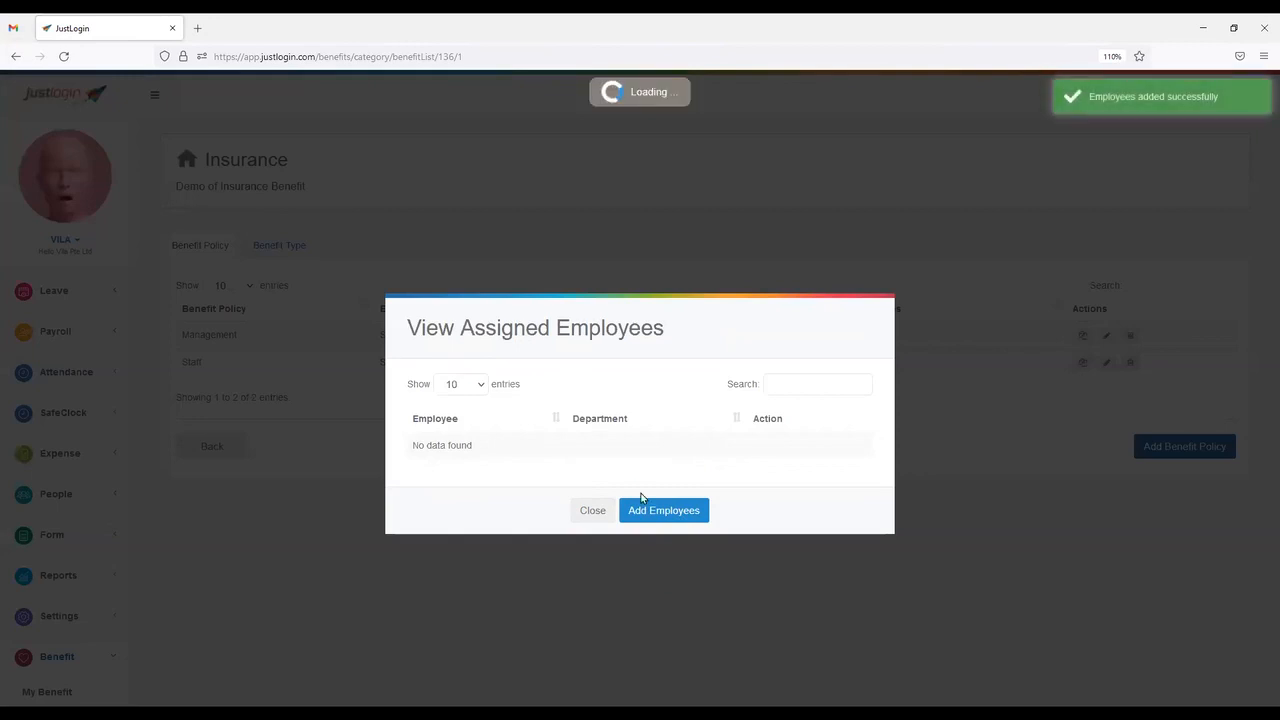
click(592, 646)
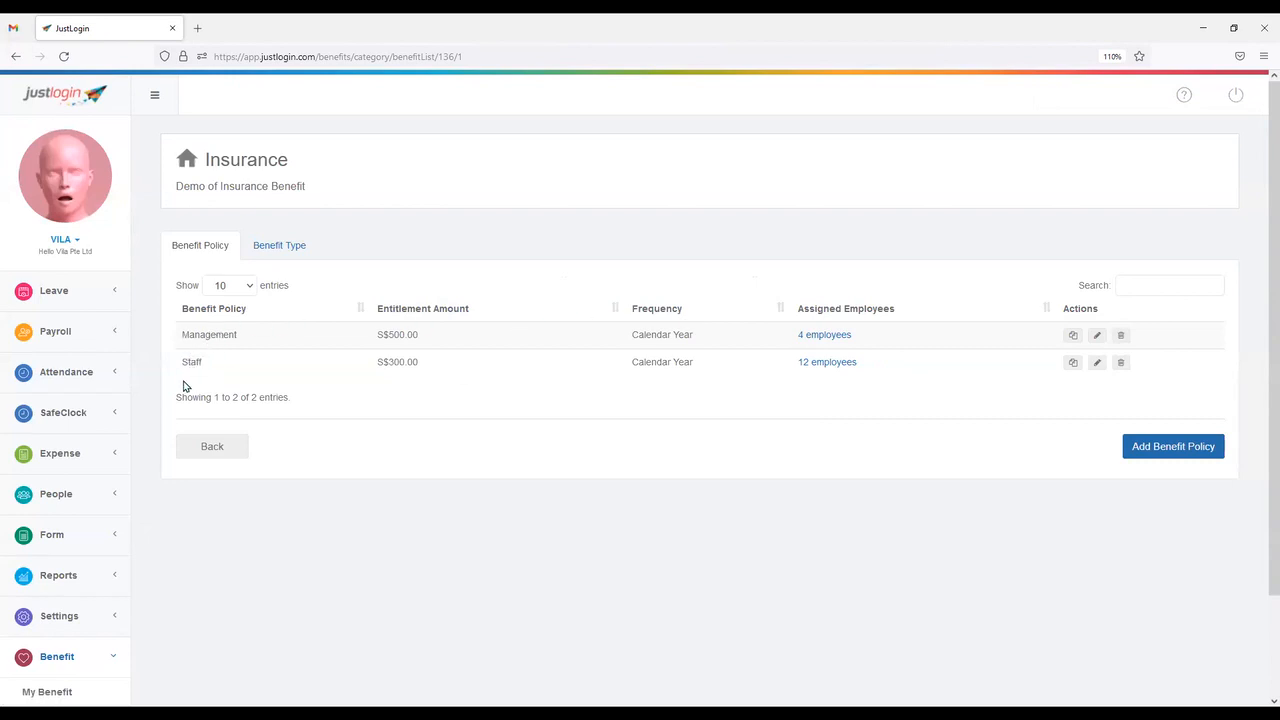
Return to the benefit categories overview and look over the Insurance category's policies, types and assigned employees.
click(234, 450)
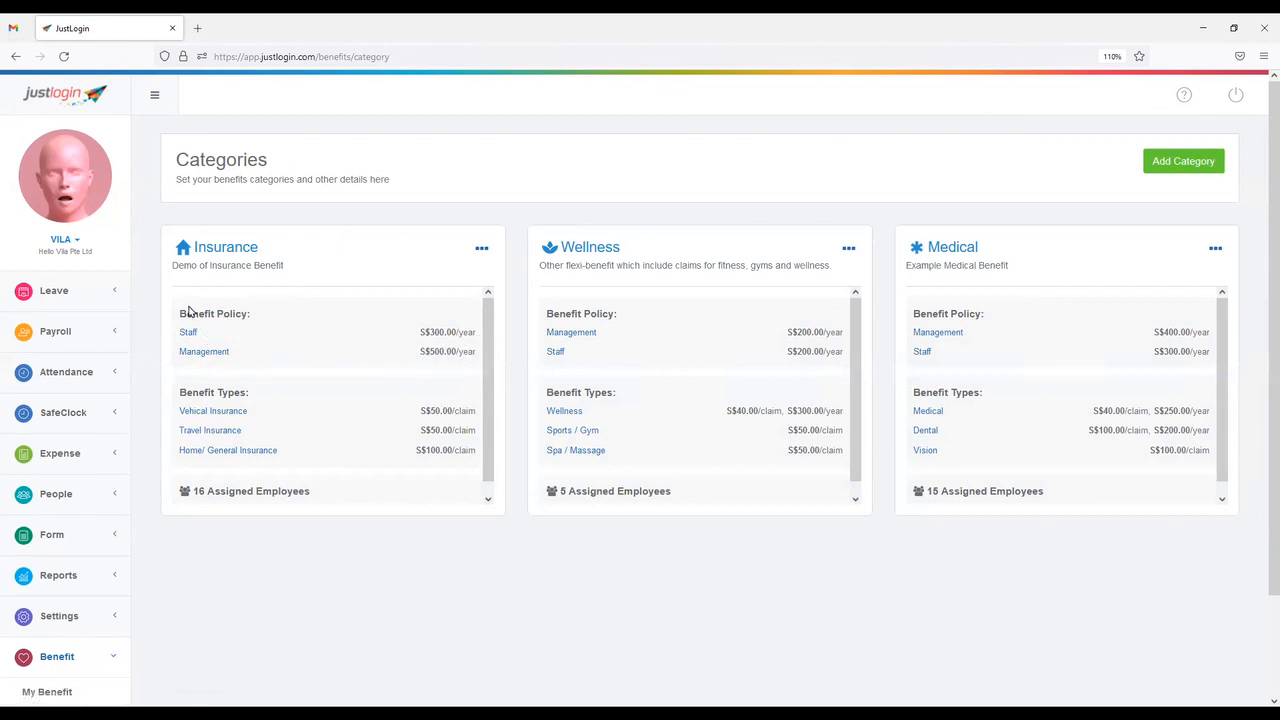
triple_click(218, 313)
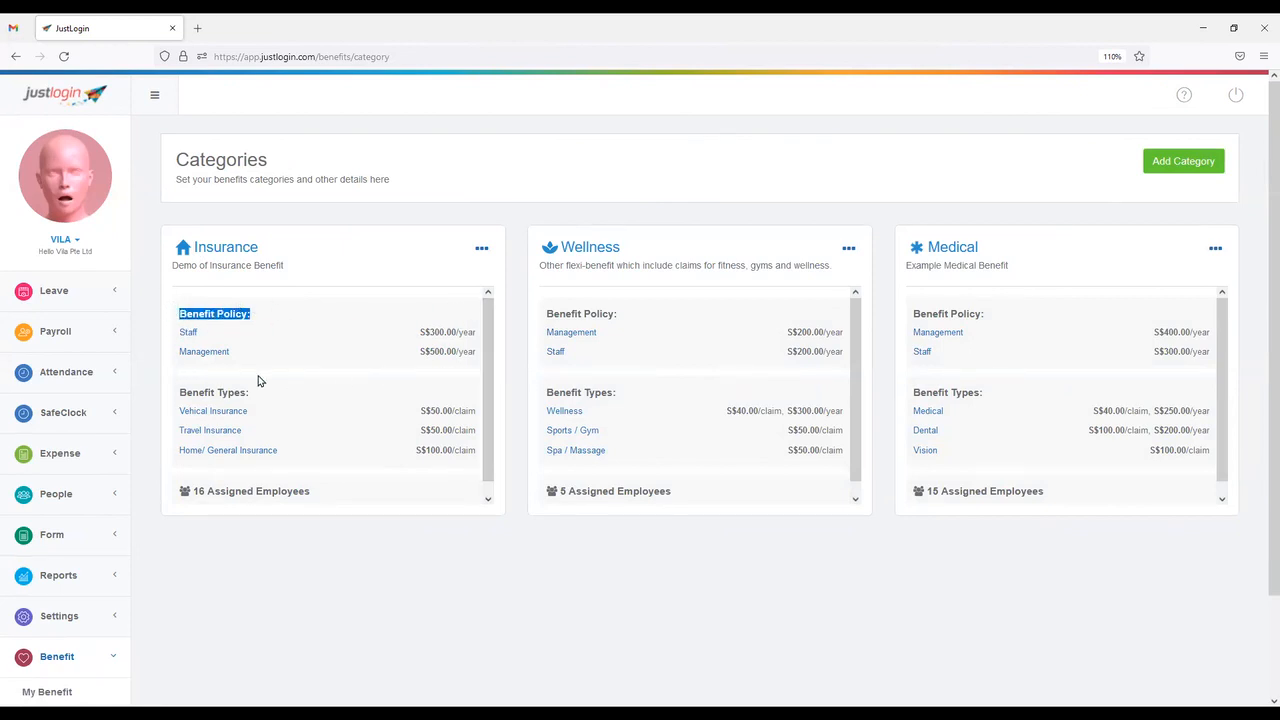
scroll(133, 410, down, 2)
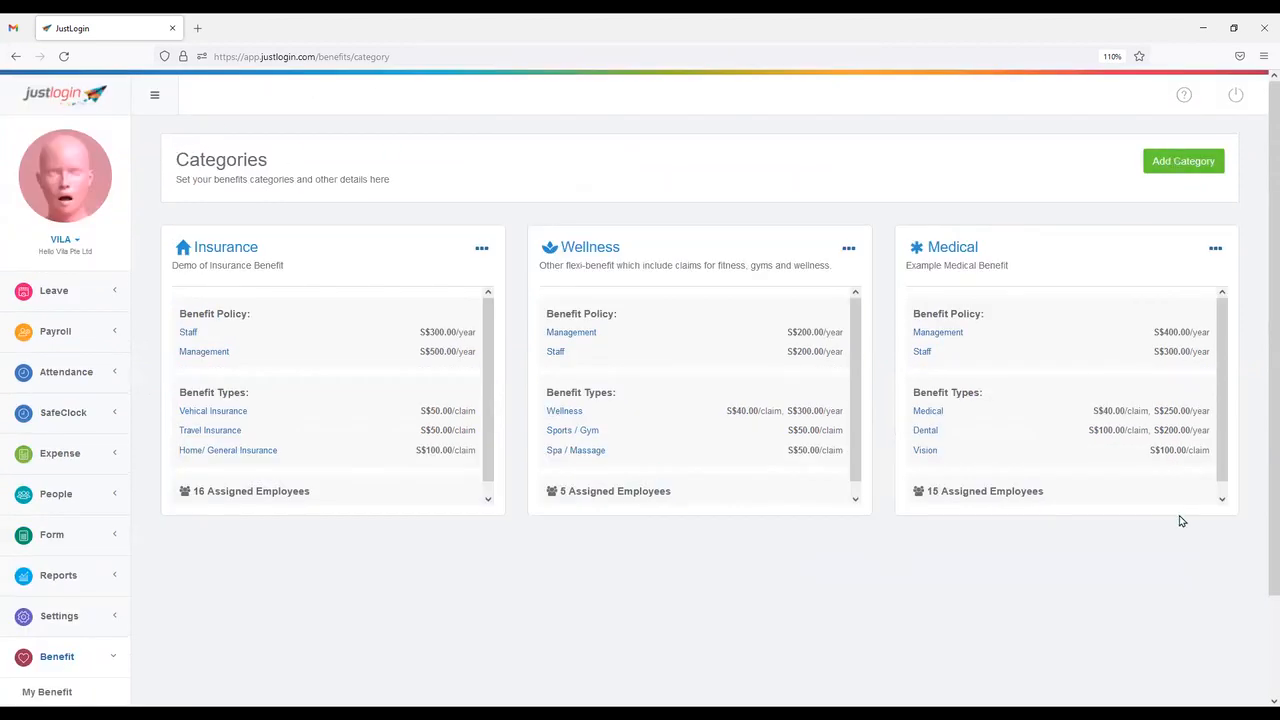
Open the benefit approvals in the company settings and bring up their default approval settings.
scroll(1182, 521, down, 2)
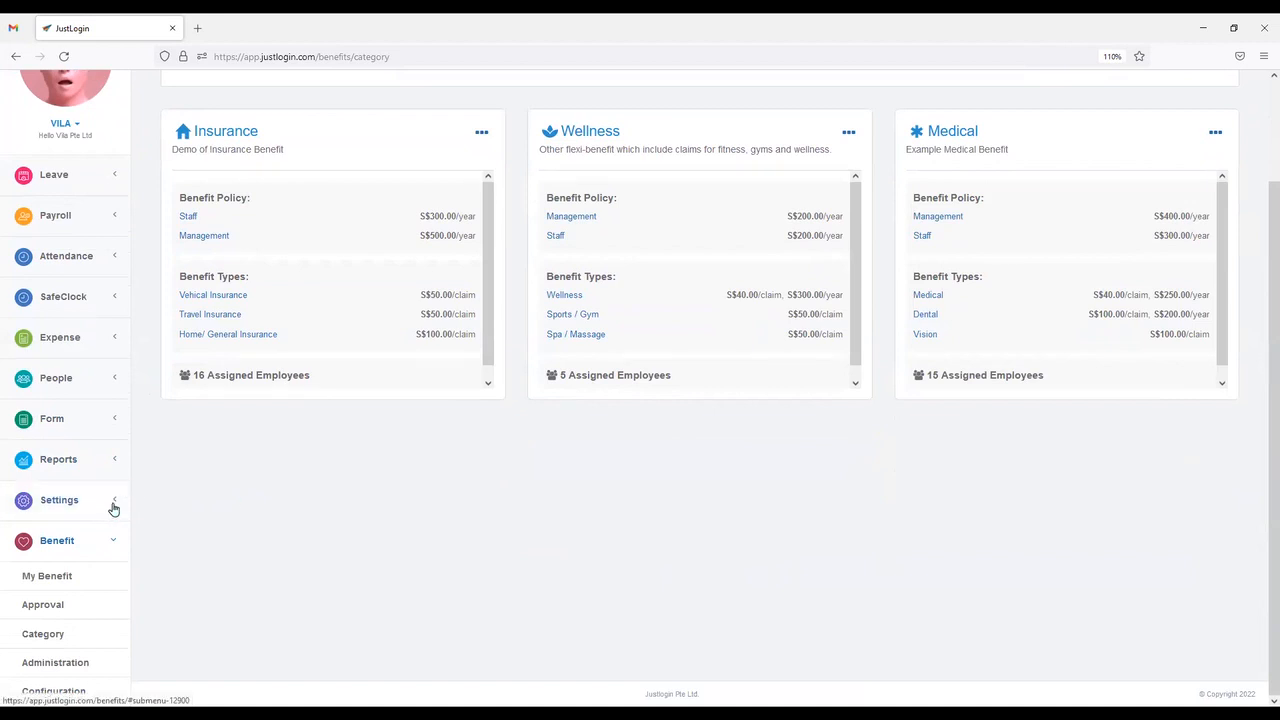
click(60, 505)
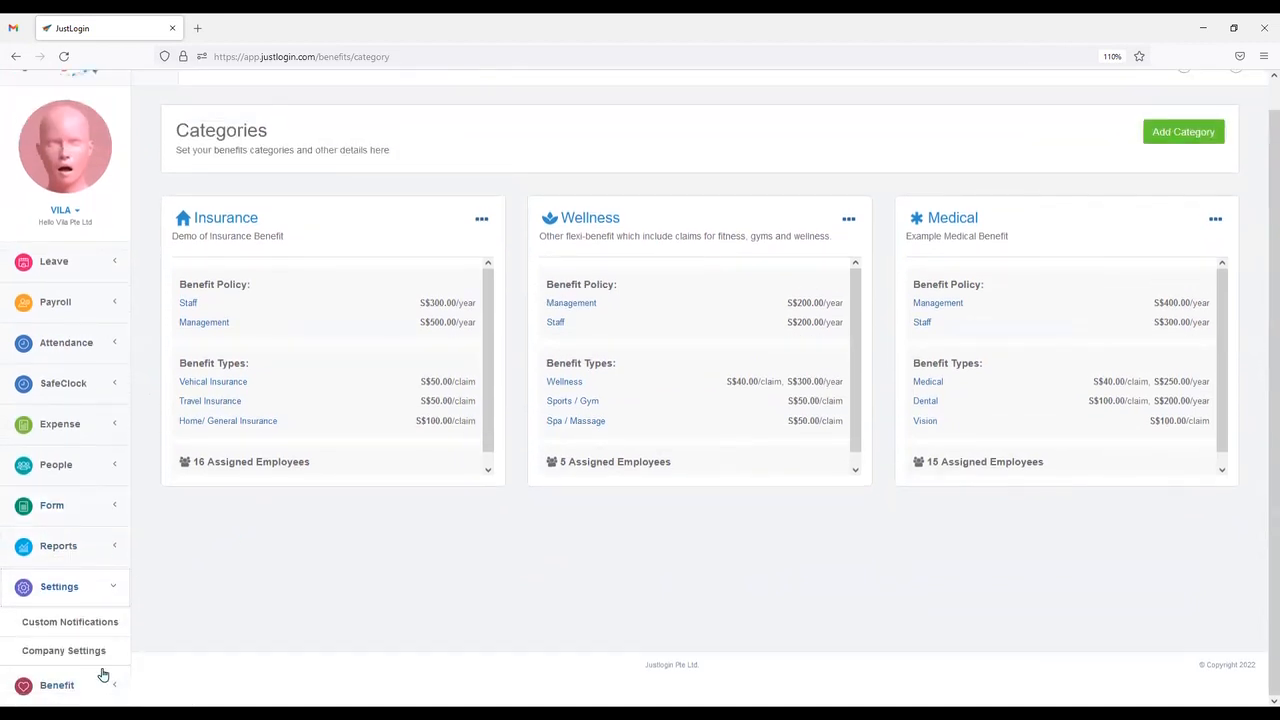
click(49, 651)
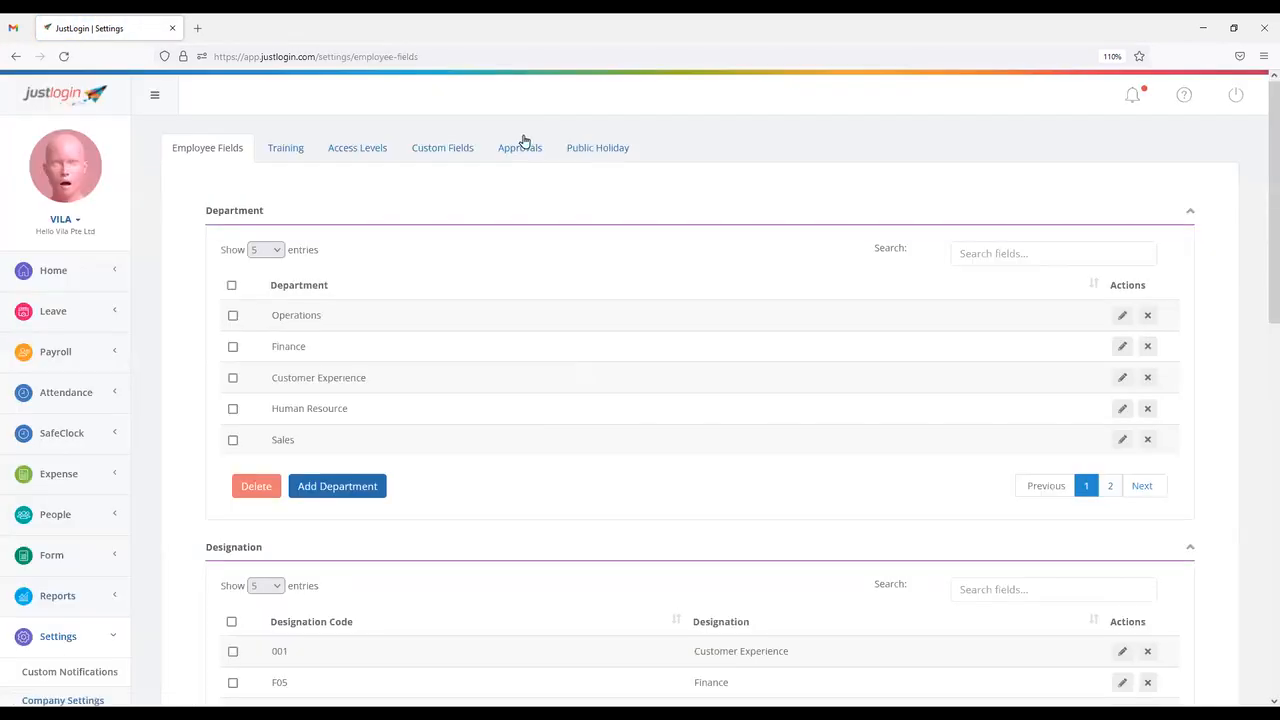
click(521, 152)
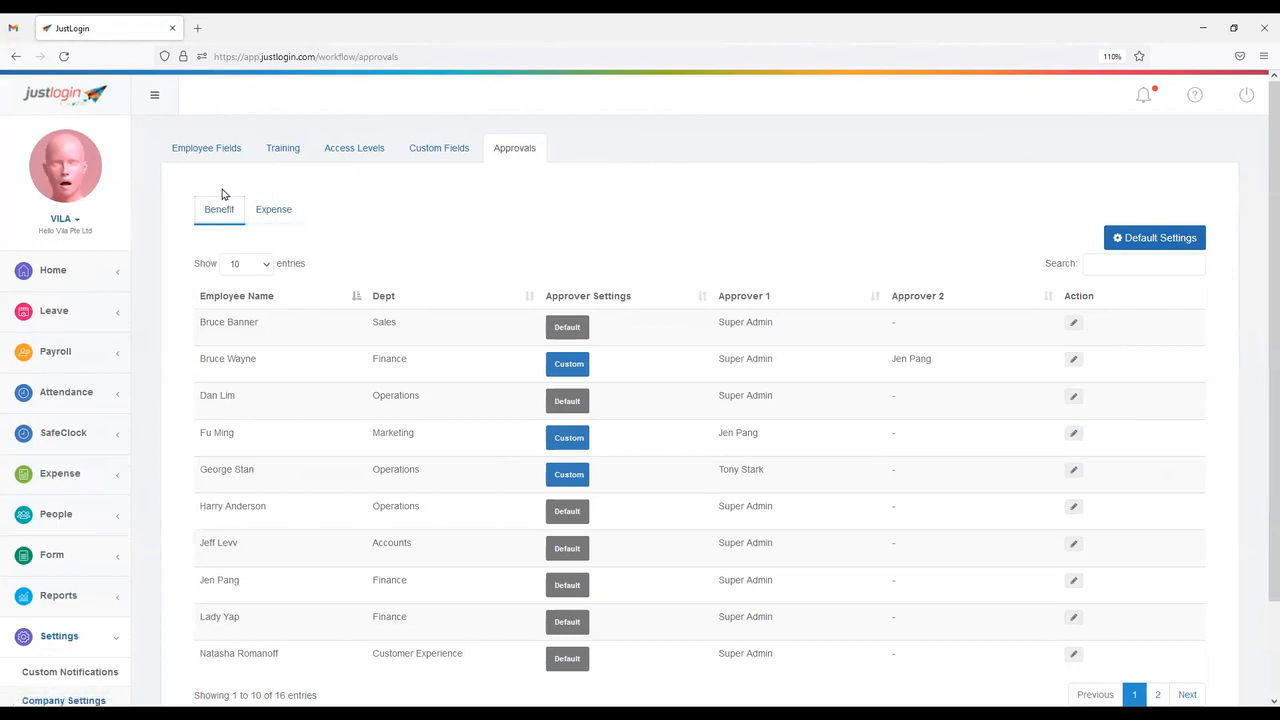
scroll(690, 245, down, 2)
scroll(706, 405, up, 2)
click(1174, 240)
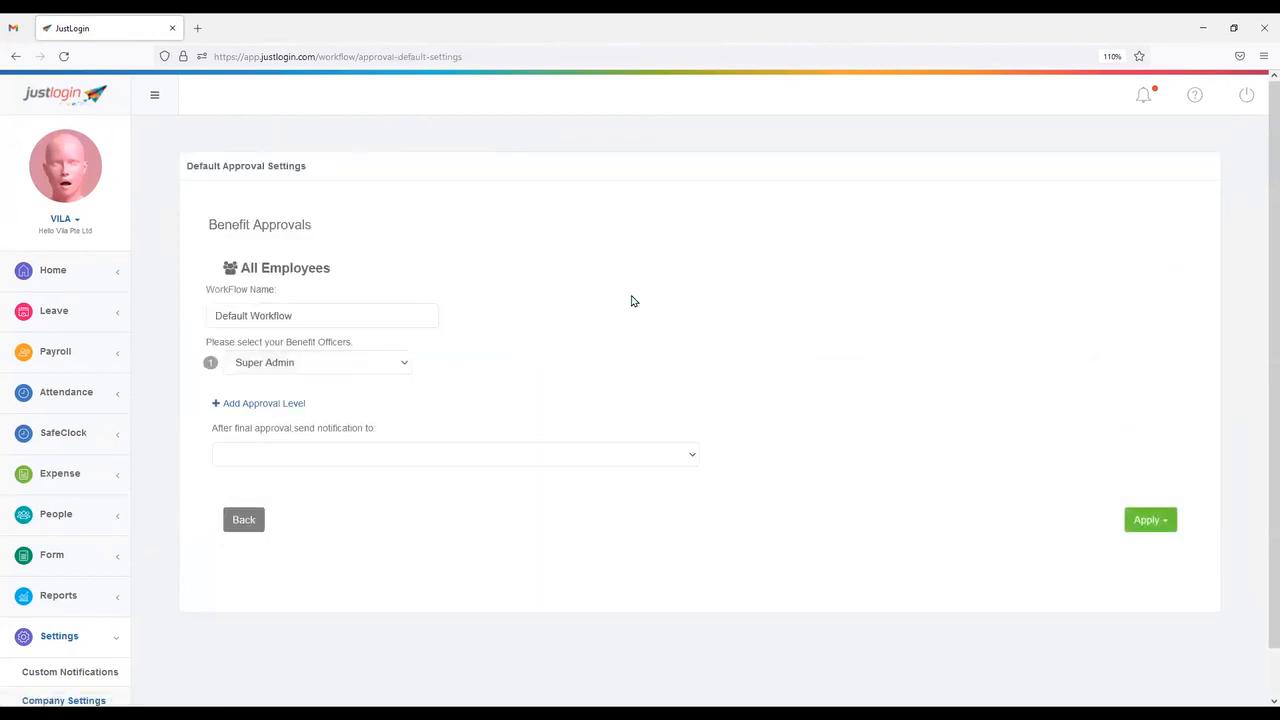
drag(212, 314, 343, 314)
click(263, 314)
double_click(229, 312)
click(316, 316)
Try Manager and Specific User as the first benefit officer of the default workflow, and restore Super Admin.
click(311, 366)
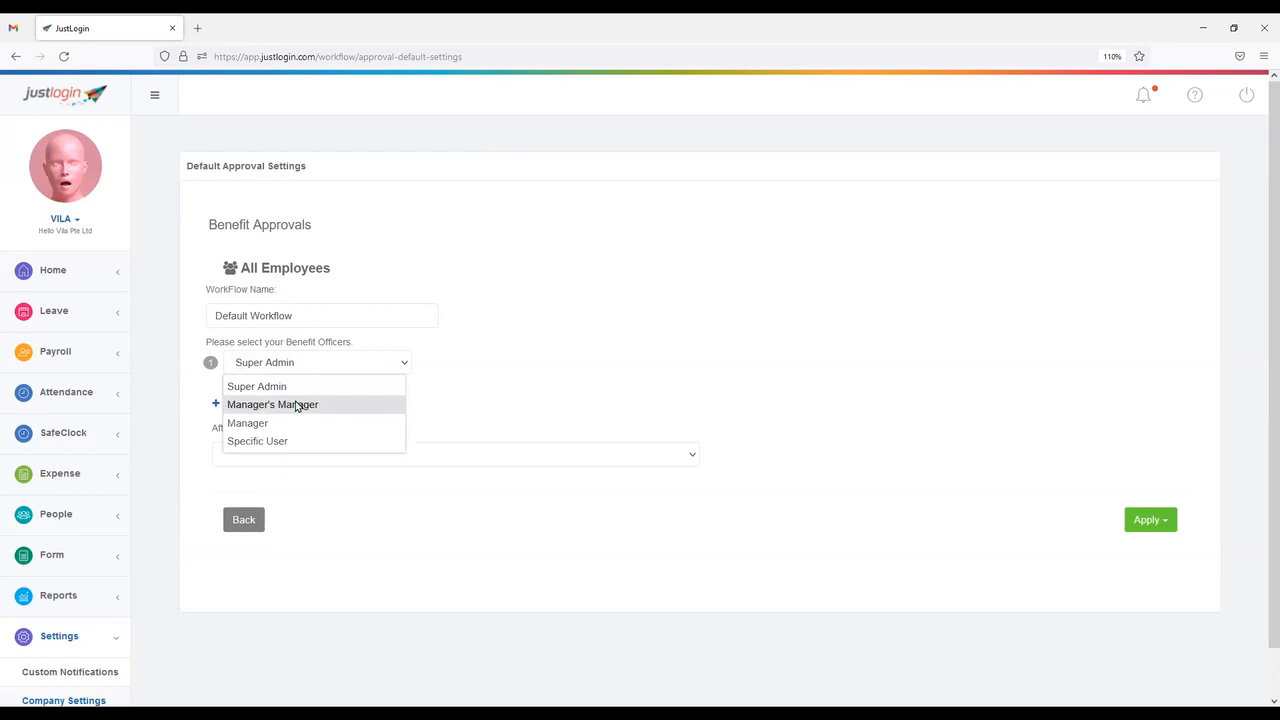
click(589, 364)
click(311, 363)
click(293, 421)
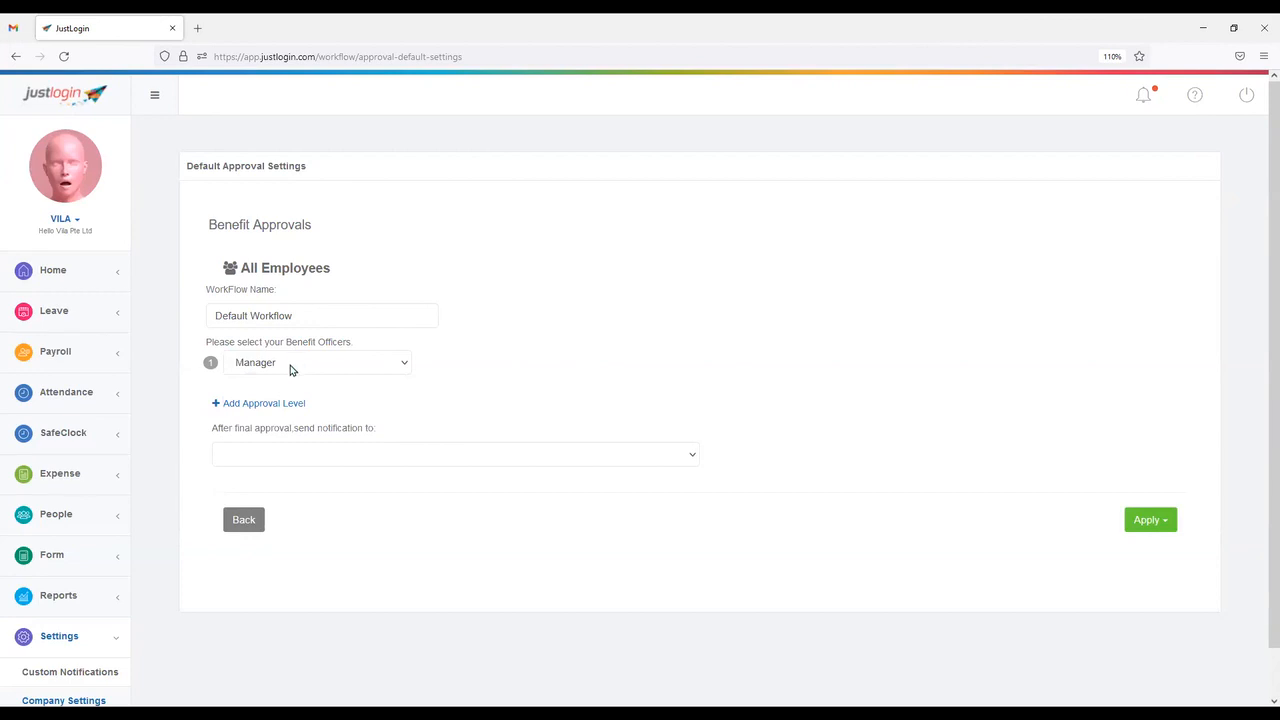
click(282, 363)
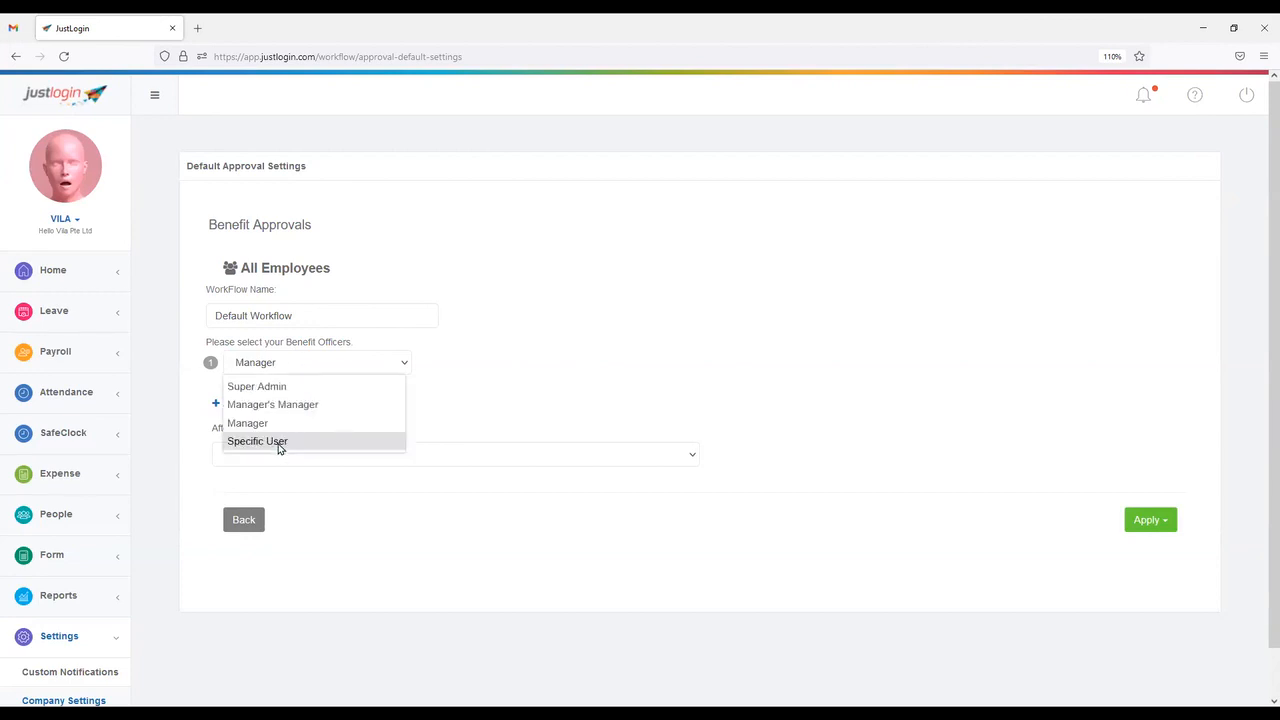
click(281, 442)
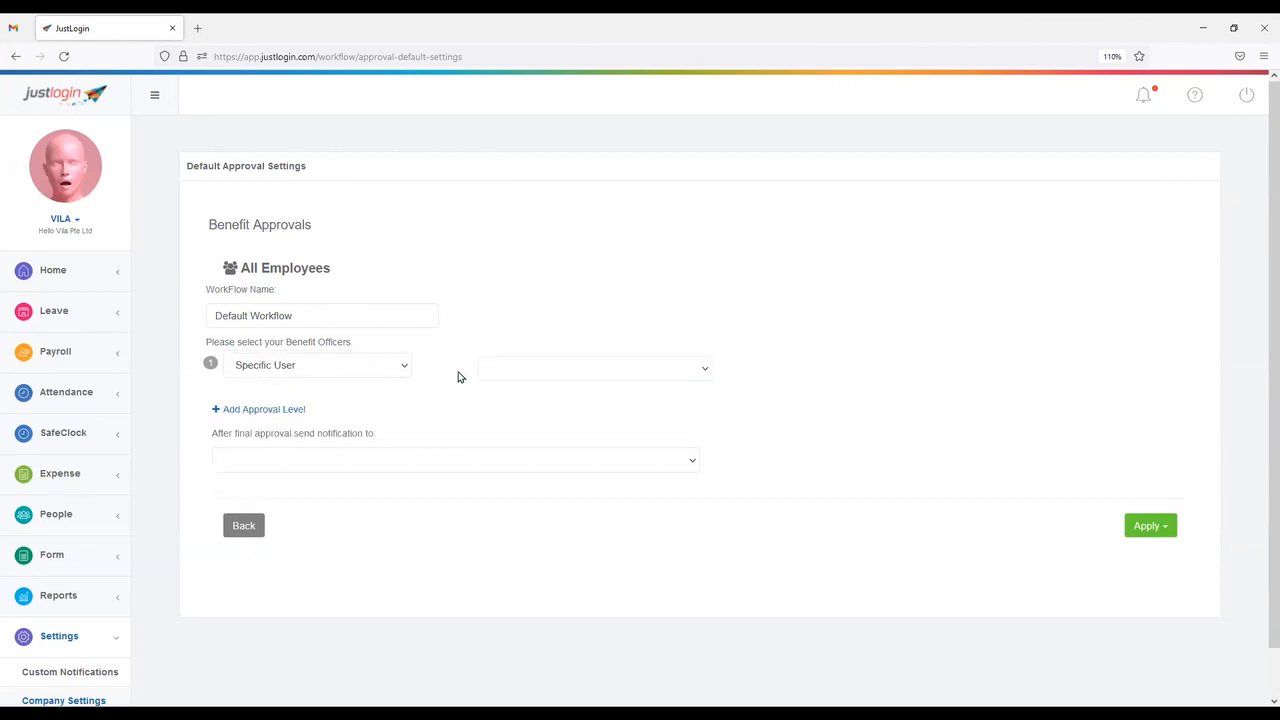
click(506, 370)
click(522, 432)
click(342, 370)
click(290, 390)
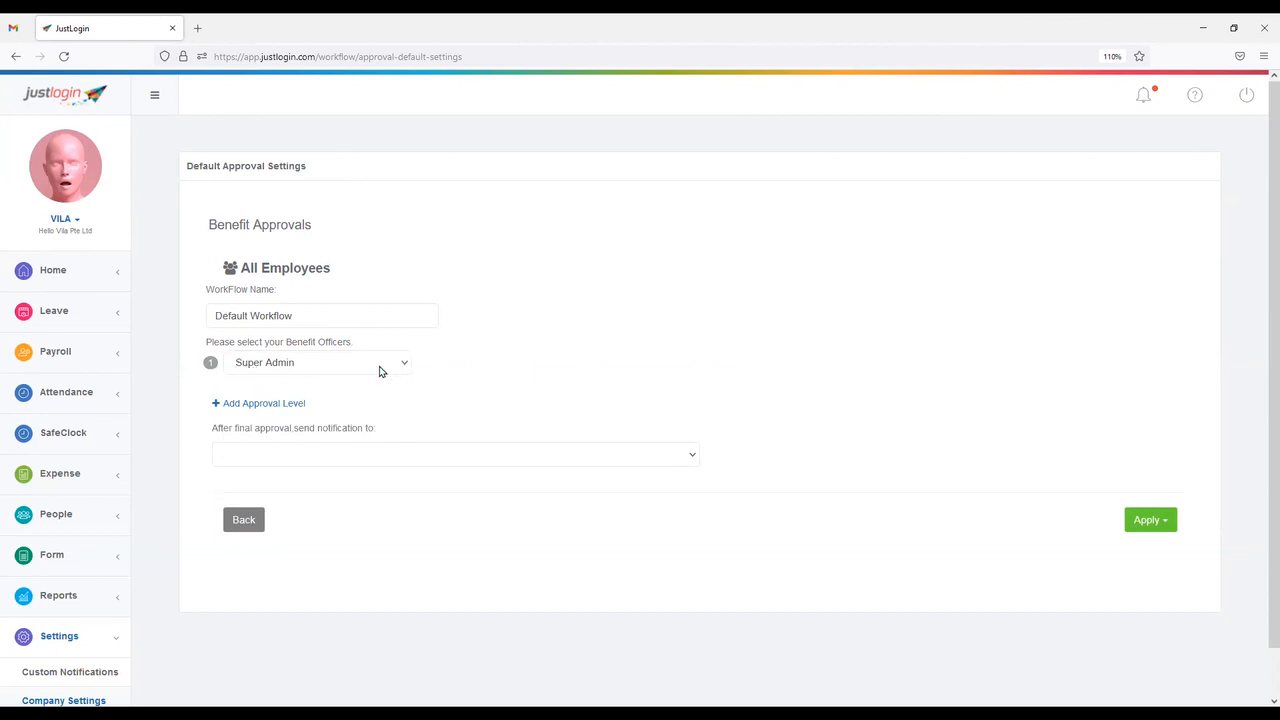
Try adding a second approval level to the default workflow and remove it again.
click(285, 408)
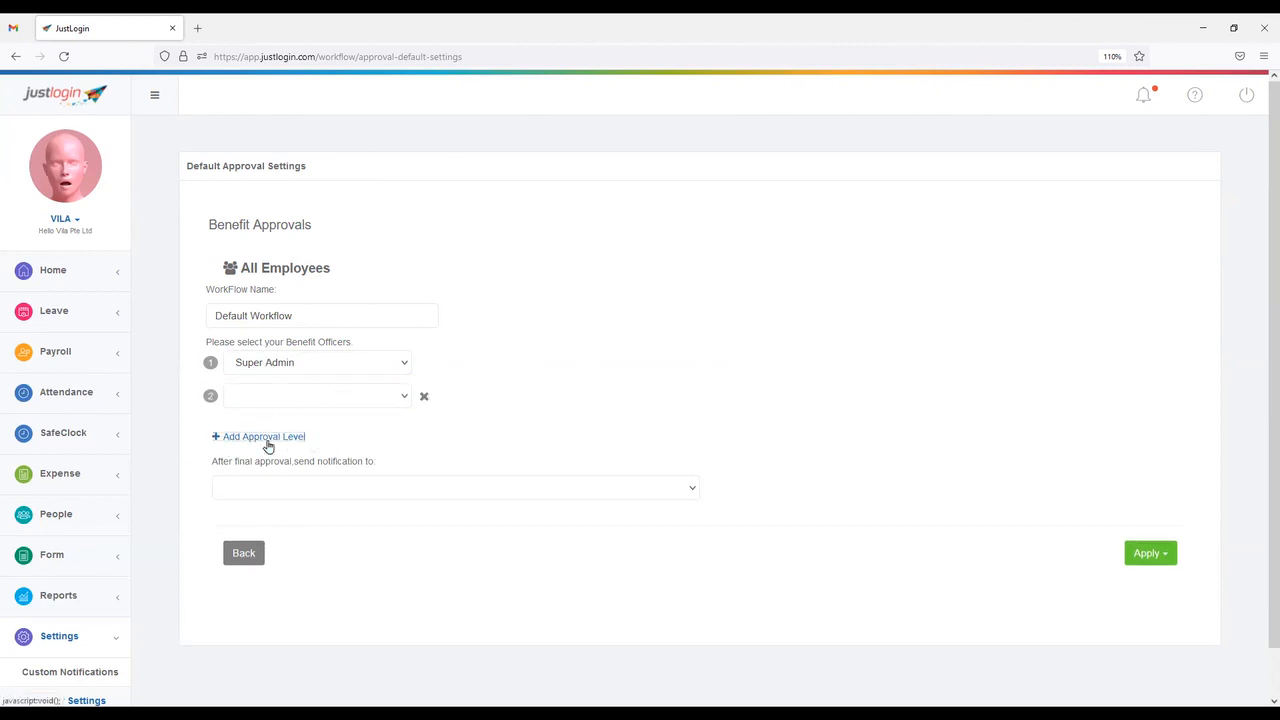
click(303, 404)
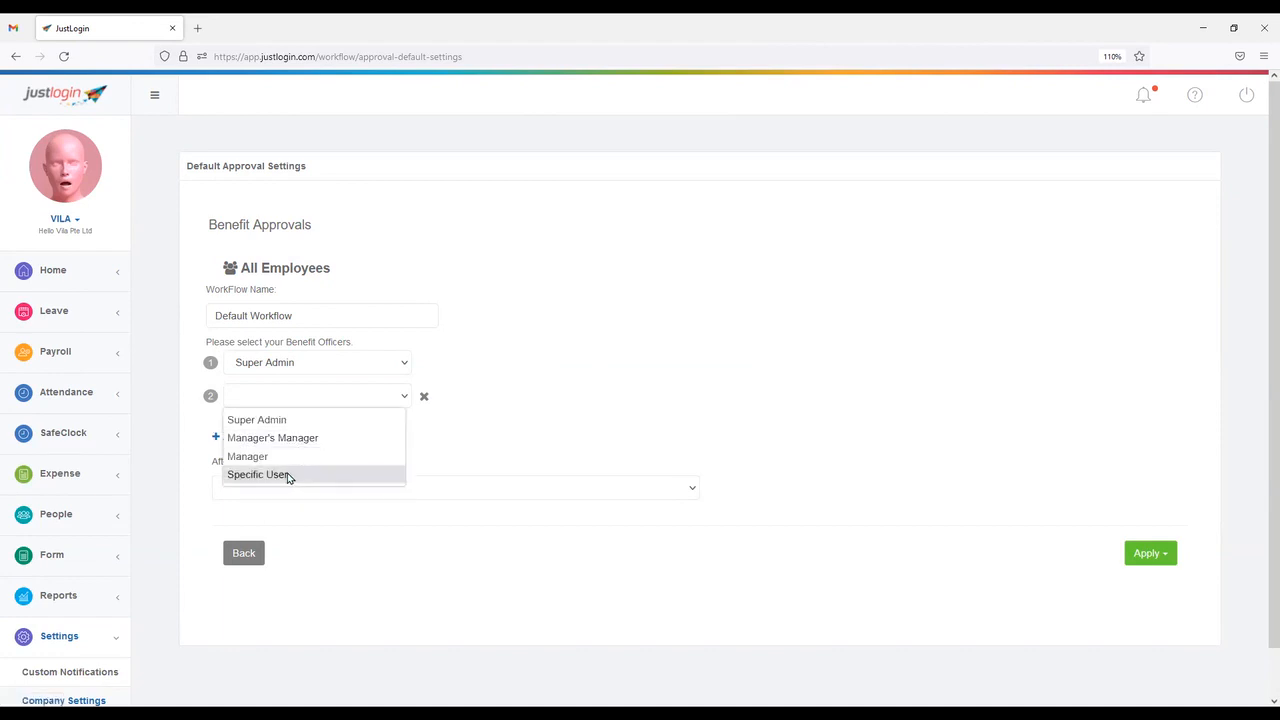
click(289, 477)
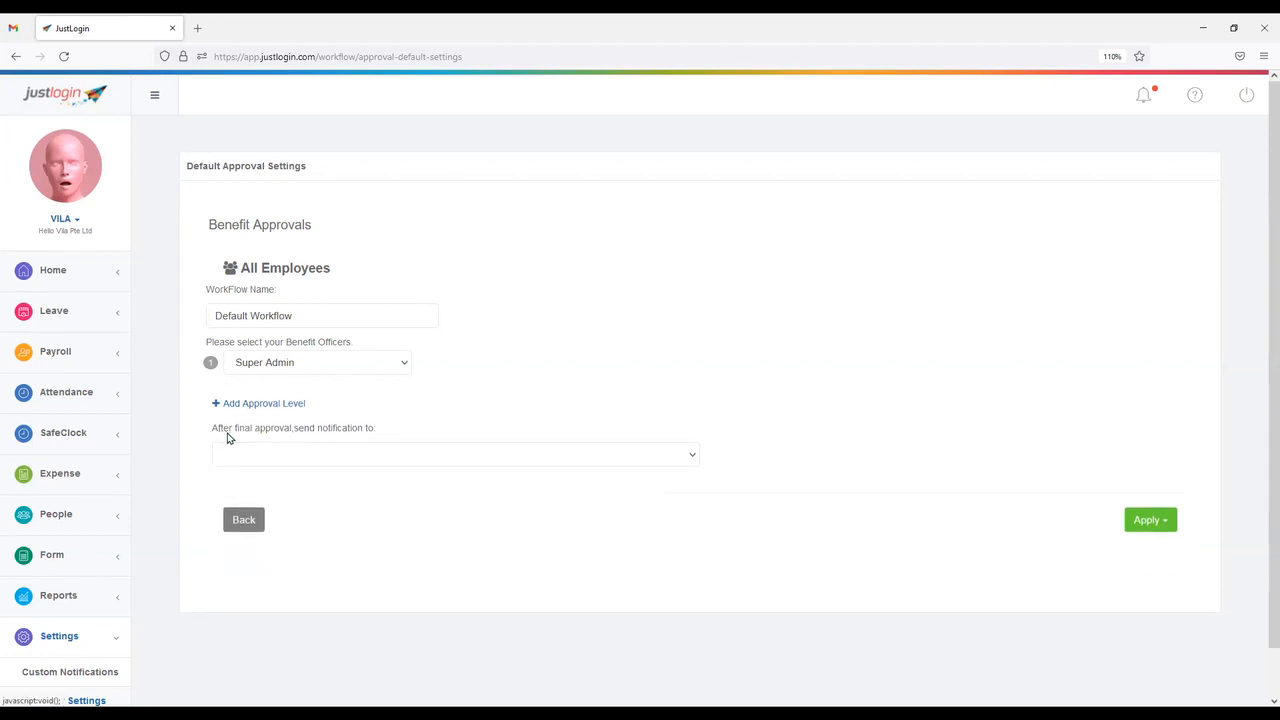
Choose the signed-in user as the recipient of the notification sent after final approval.
click(389, 454)
click(360, 462)
click(353, 462)
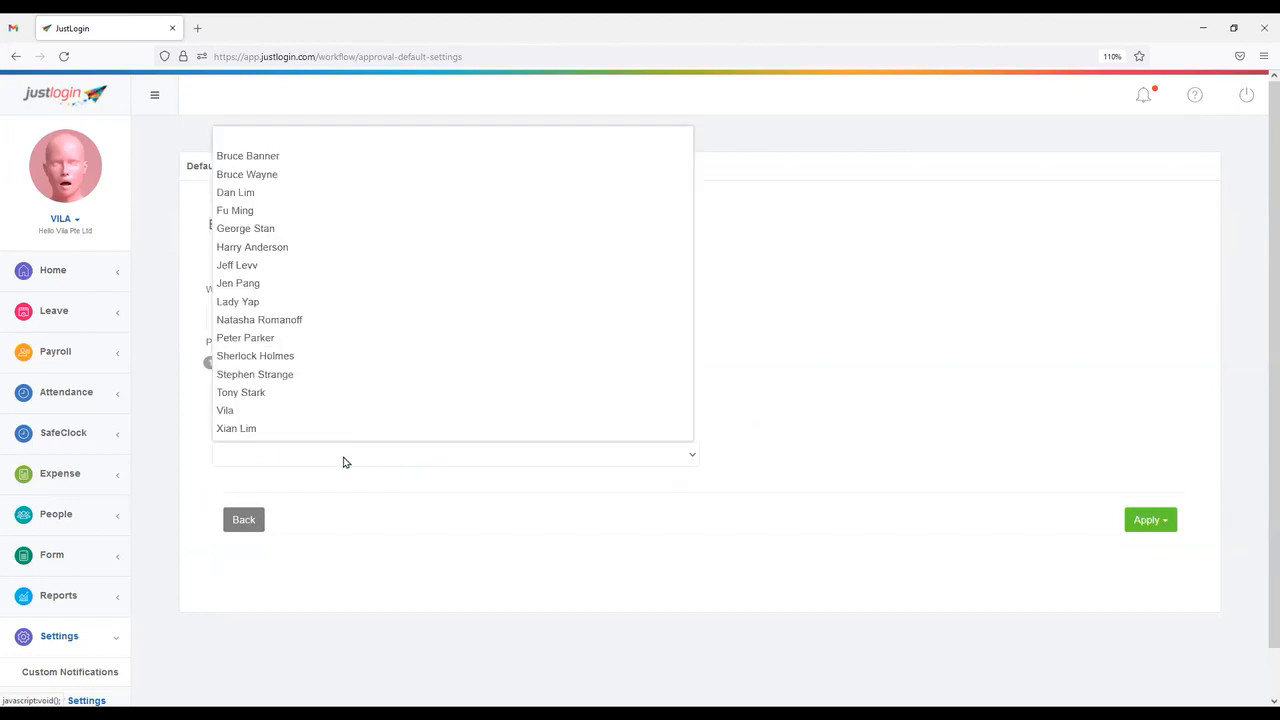
click(302, 410)
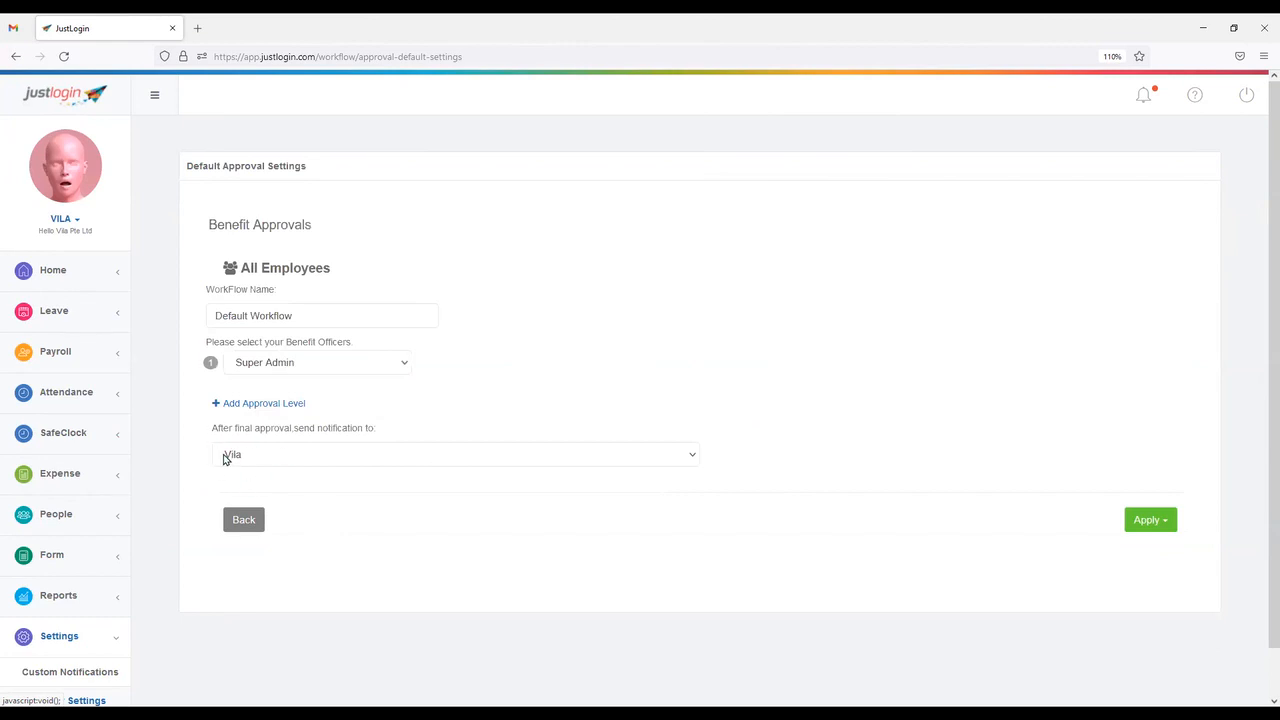
Try applying the default workflow to specific employees, marking one from Sales and one from Operations, and leave without saving.
click(1148, 520)
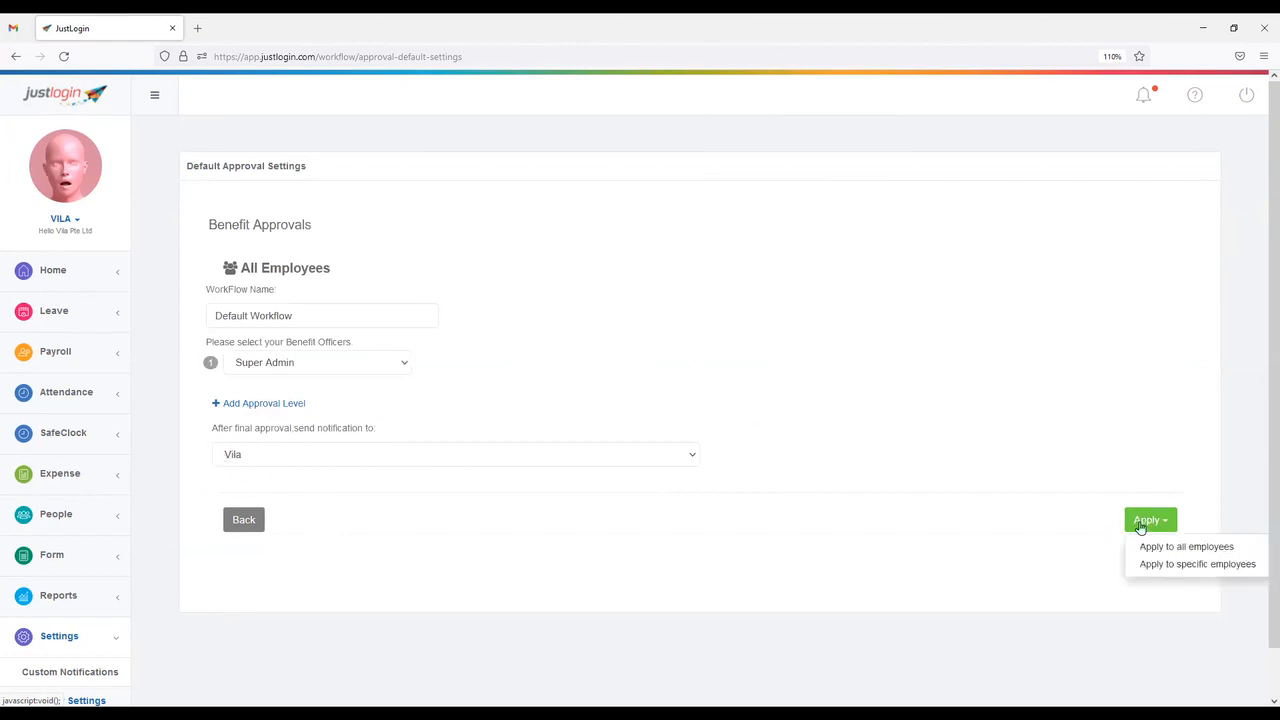
click(1176, 568)
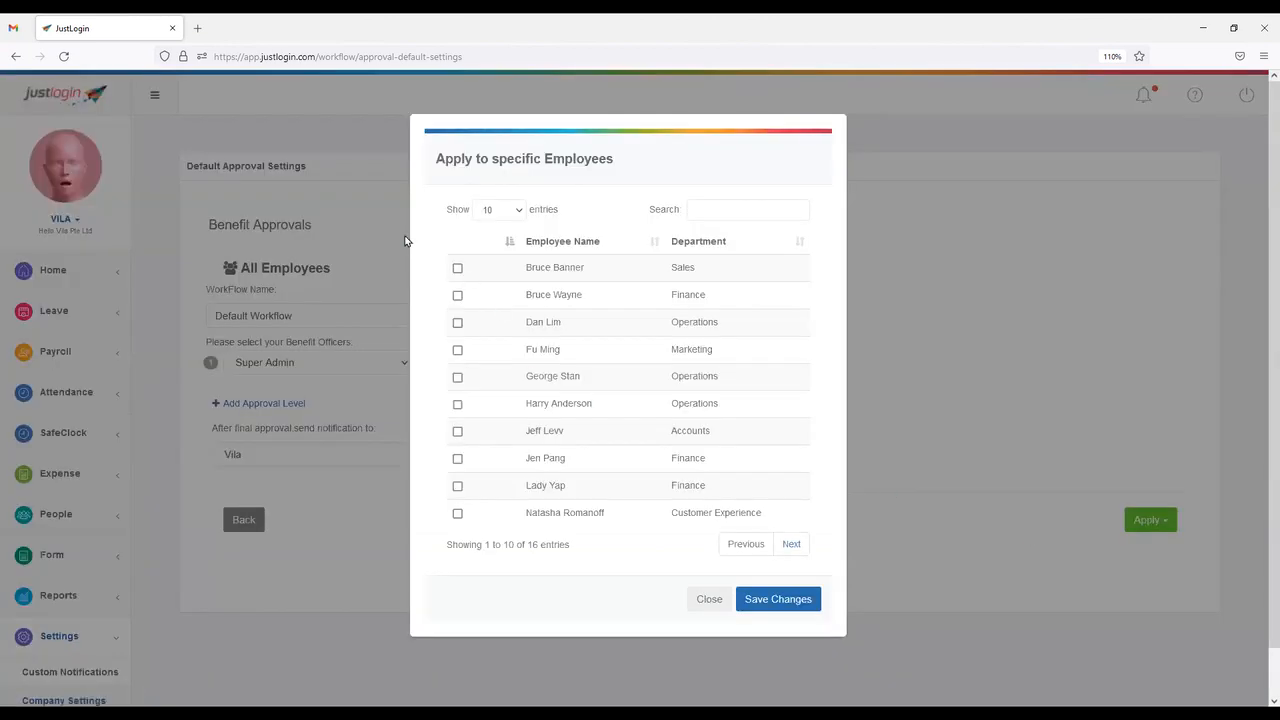
click(458, 269)
click(458, 323)
click(707, 599)
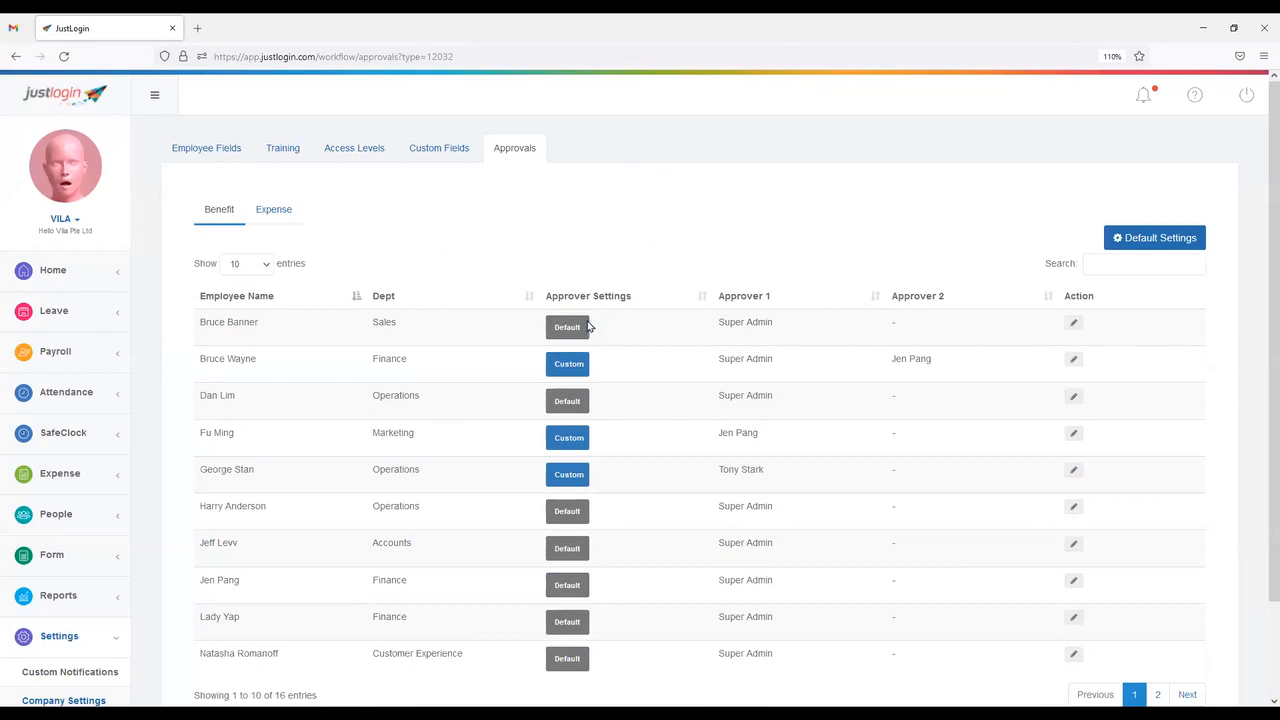
drag(523, 408, 603, 411)
drag(520, 526, 565, 528)
click(642, 338)
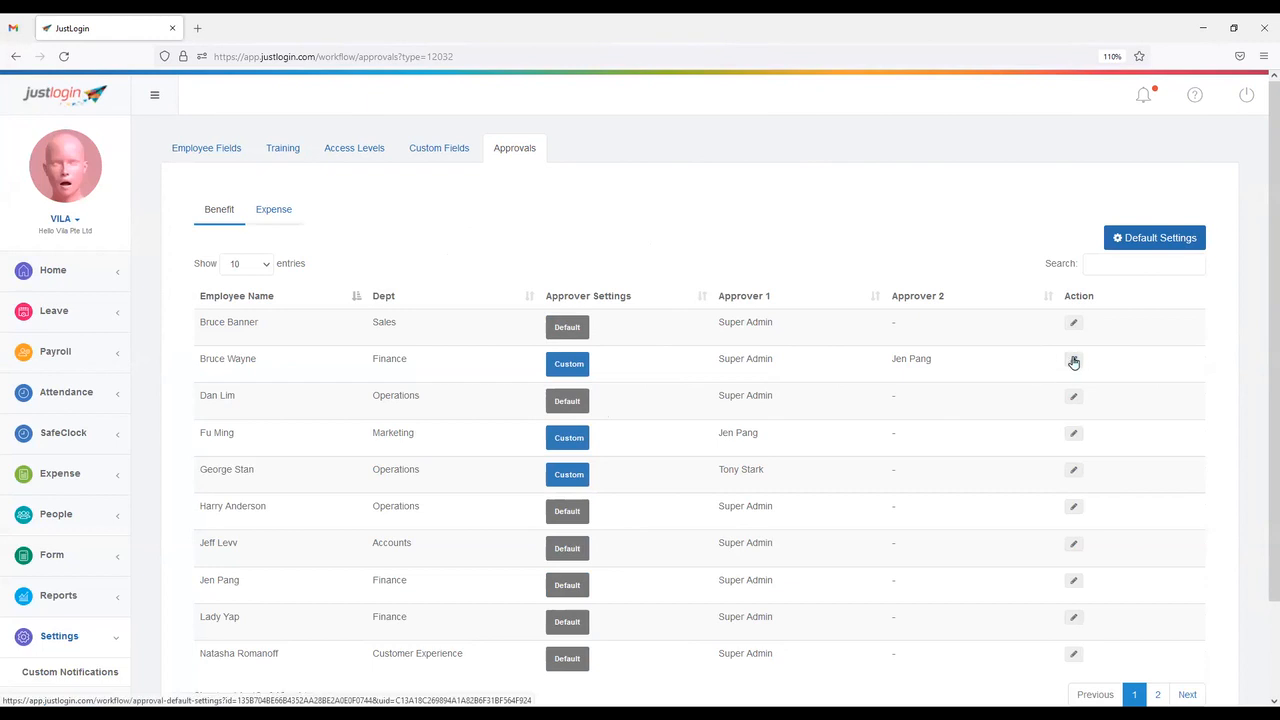
Open the third listed employee's benefit approval settings for editing and make a specific Finance user the first benefit officer.
drag(200, 396, 230, 408)
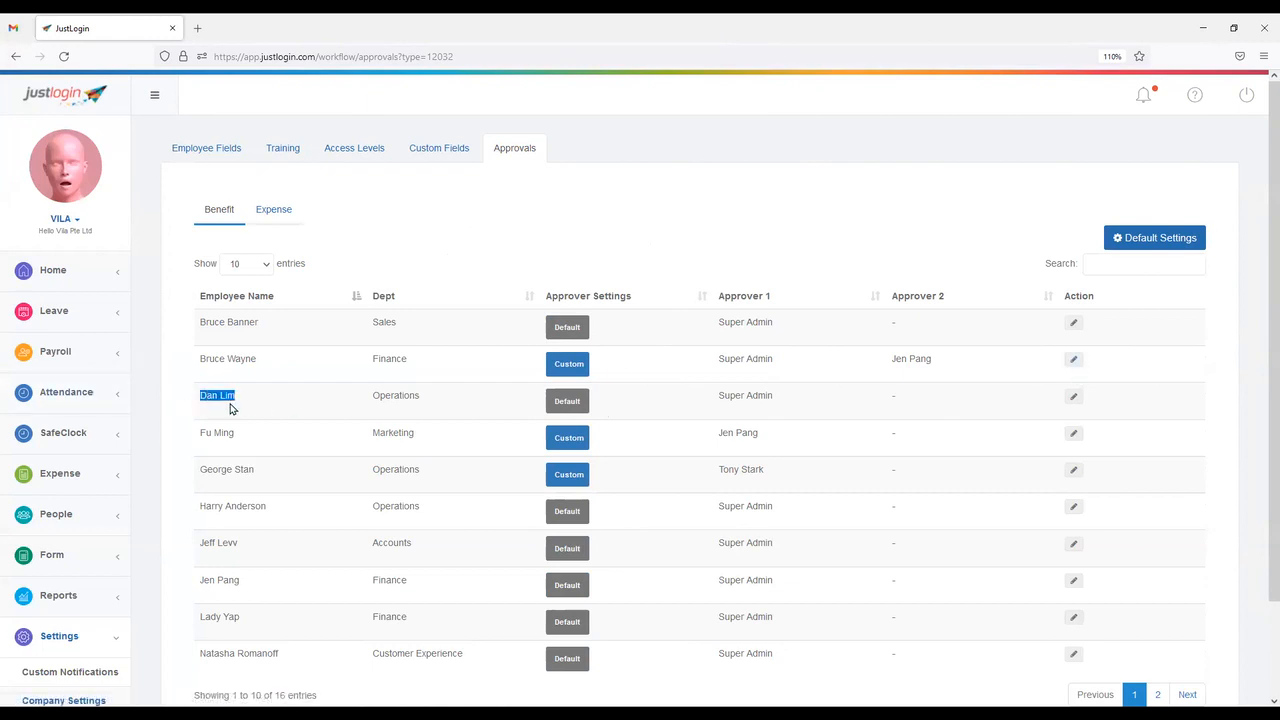
click(566, 401)
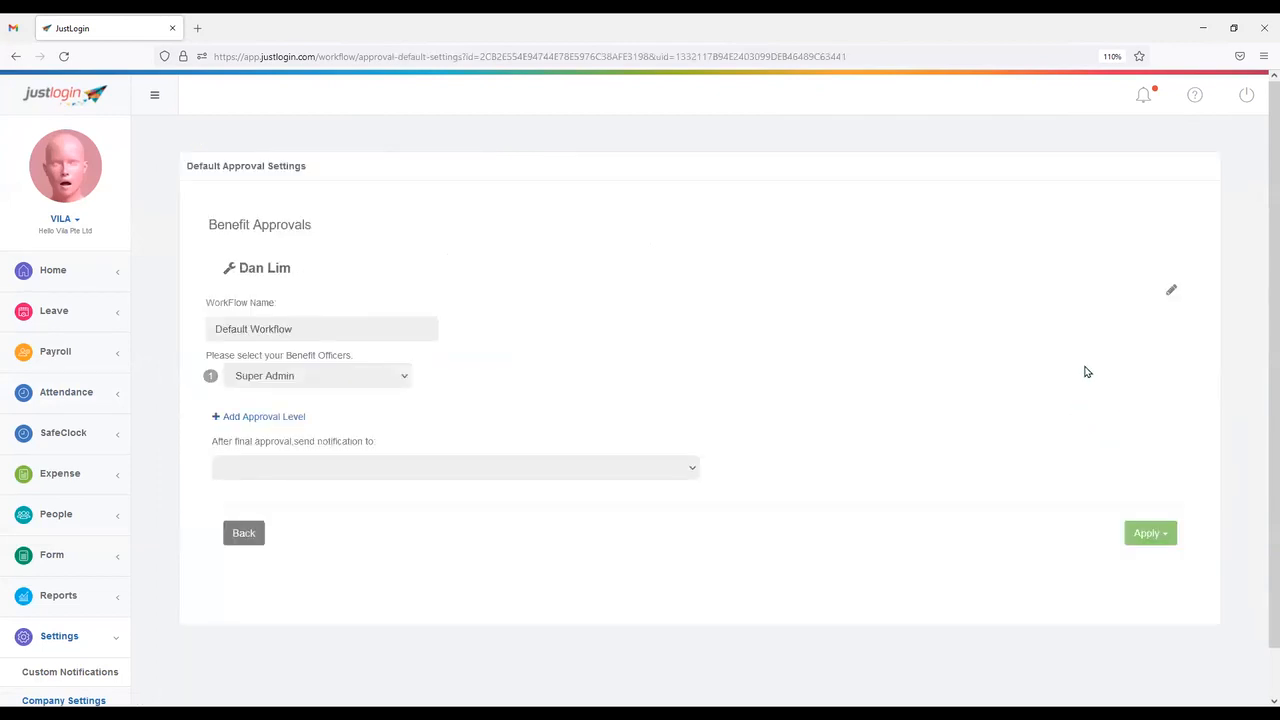
click(311, 364)
click(293, 441)
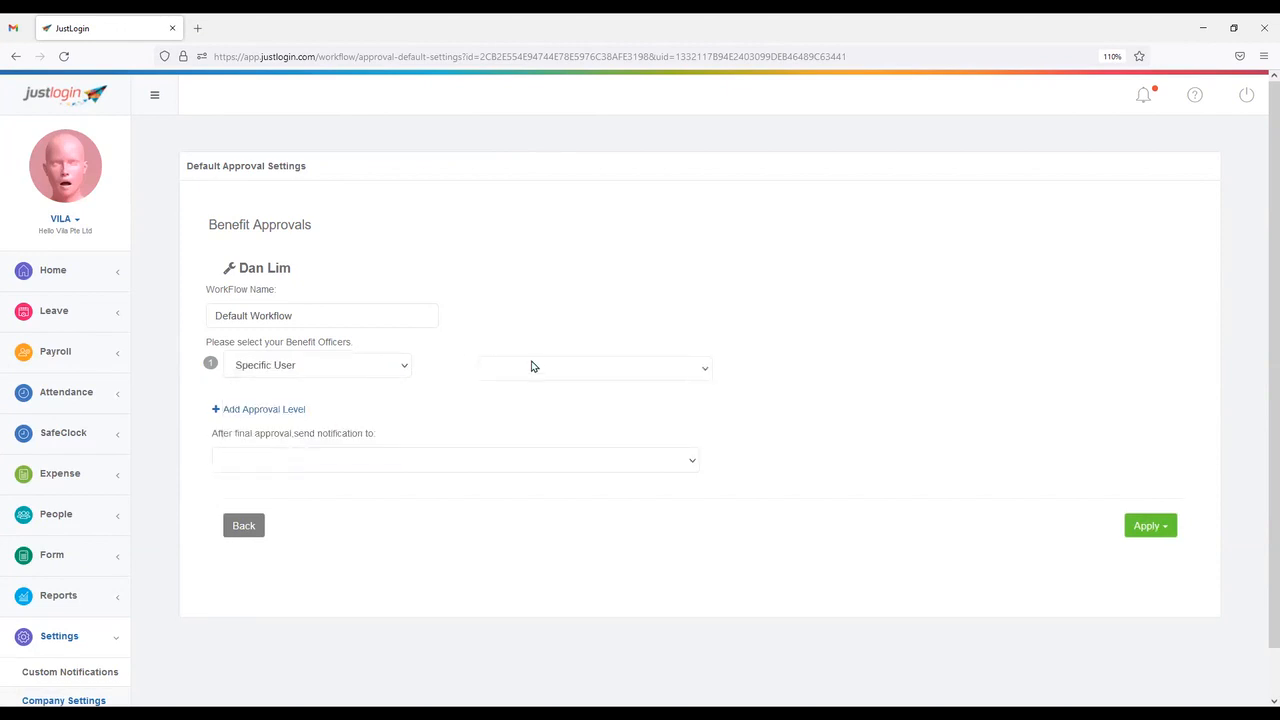
click(561, 367)
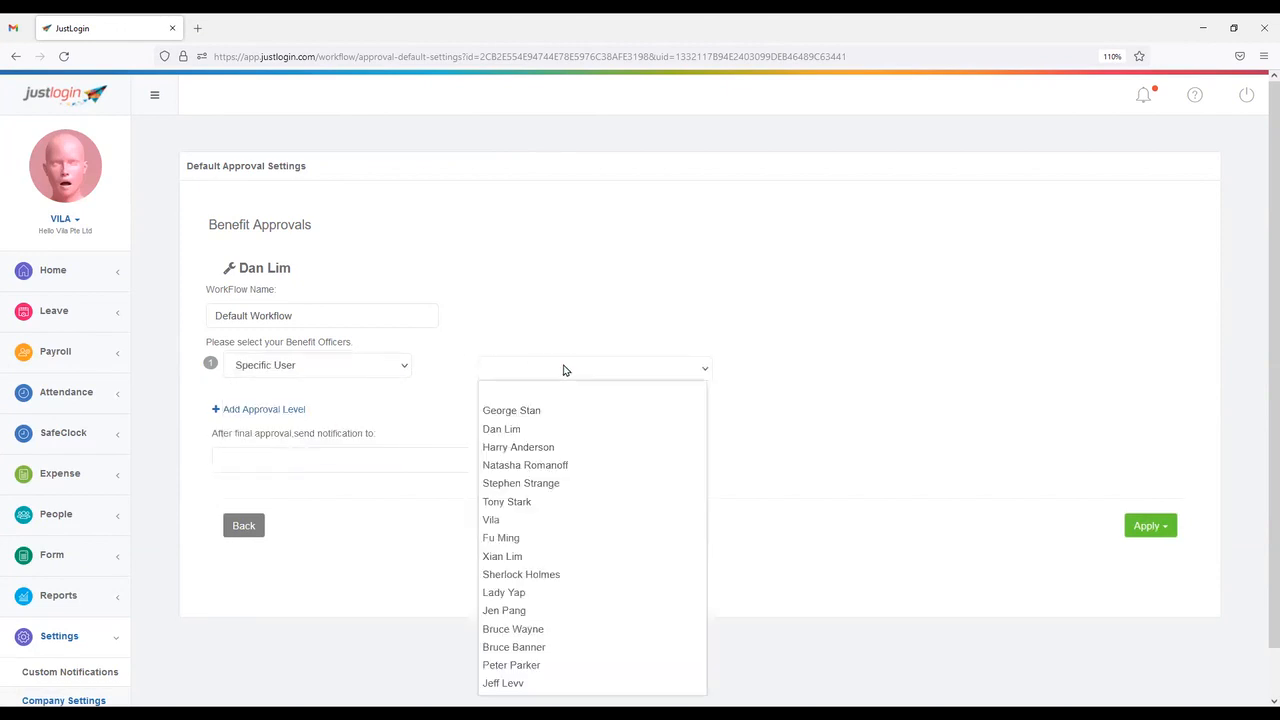
click(530, 611)
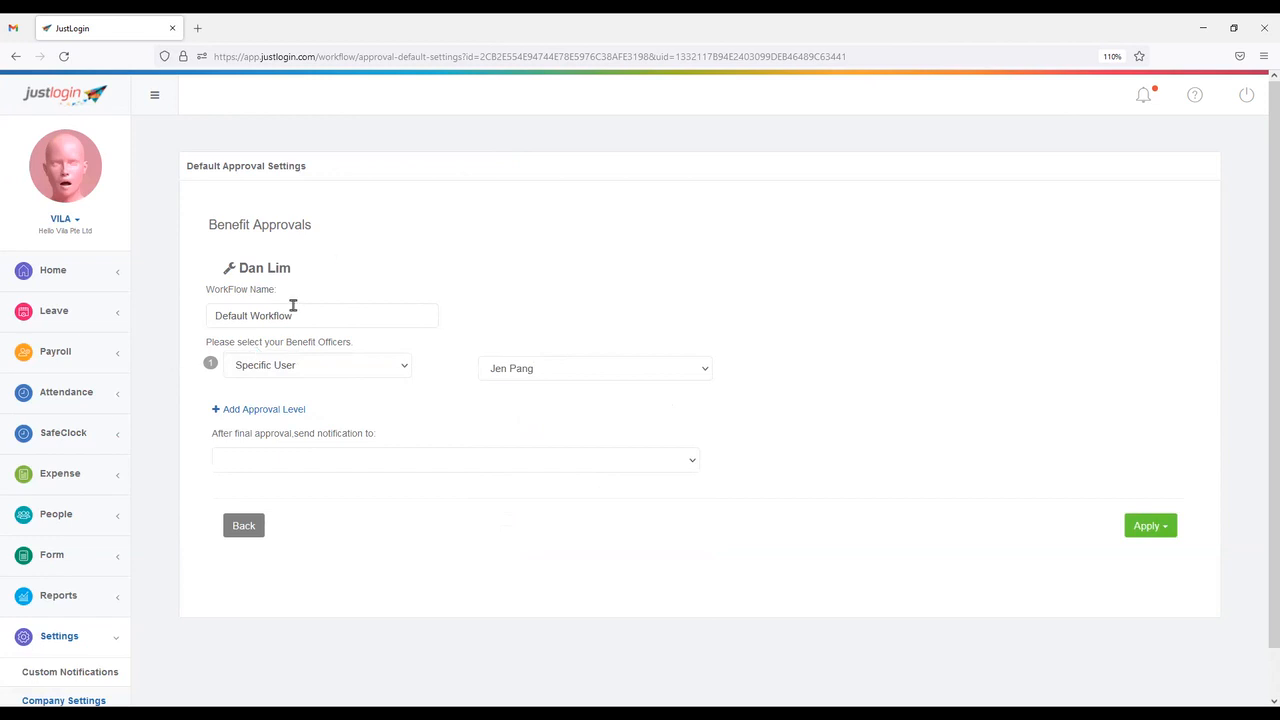
Add Super Admin as the second approval level for this employee and save it as a custom approval.
click(280, 409)
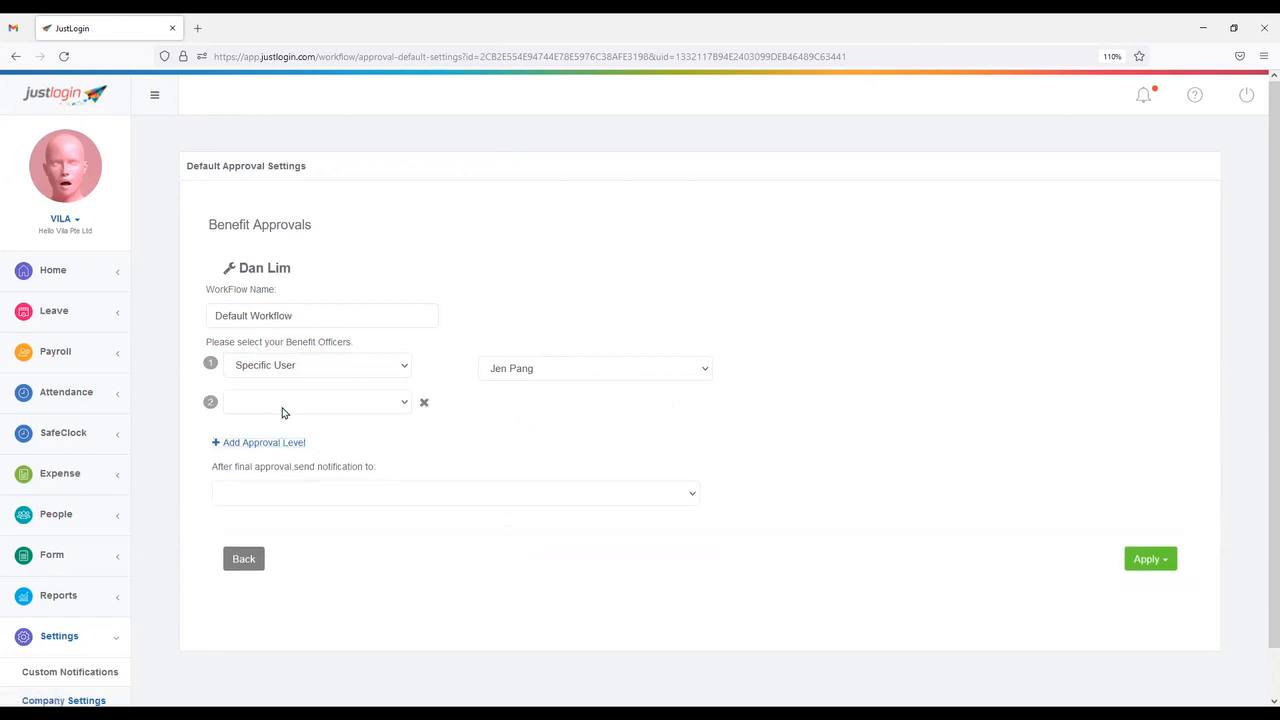
click(286, 401)
click(278, 426)
click(1150, 559)
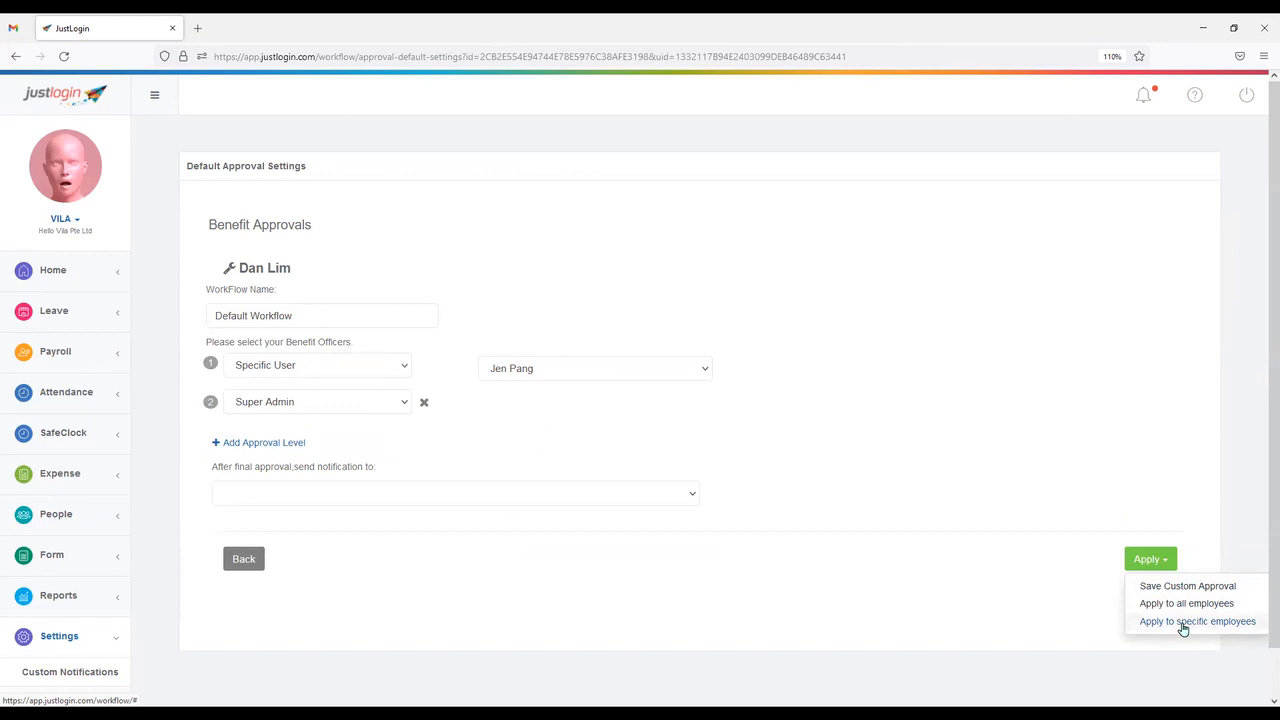
click(1180, 590)
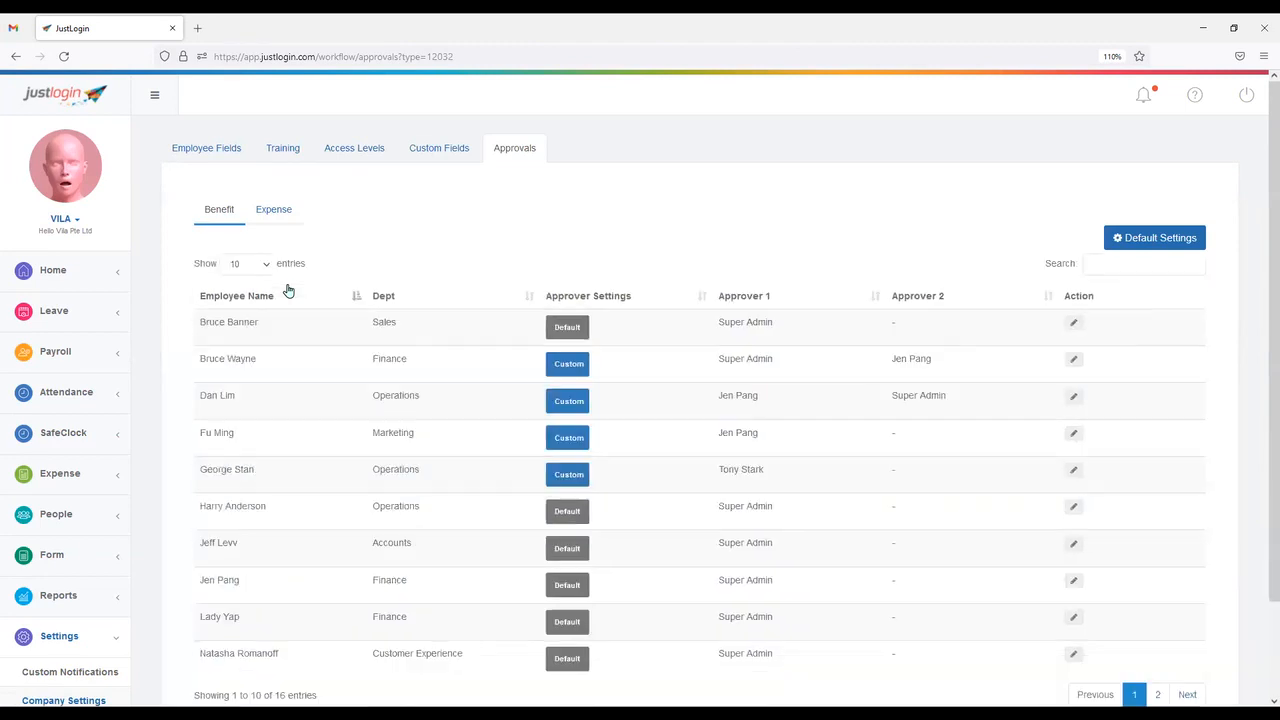
Examine the edited employee's first and second approvers in the benefit approvals list.
drag(257, 409, 293, 424)
click(330, 389)
triple_click(760, 400)
drag(897, 401, 954, 399)
click(954, 401)
scroll(1237, 306, down, 1)
scroll(518, 357, up, 1)
scroll(990, 336, down, 1)
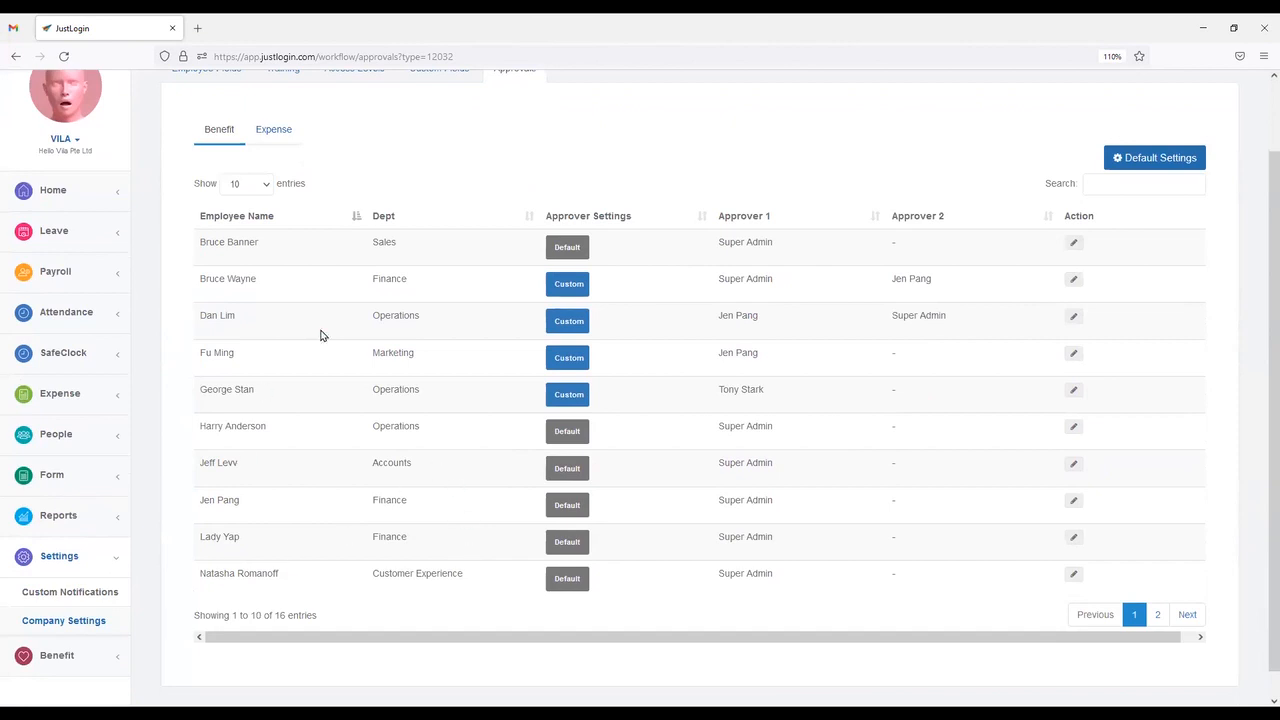
scroll(449, 303, up, 1)
scroll(390, 378, down, 1)
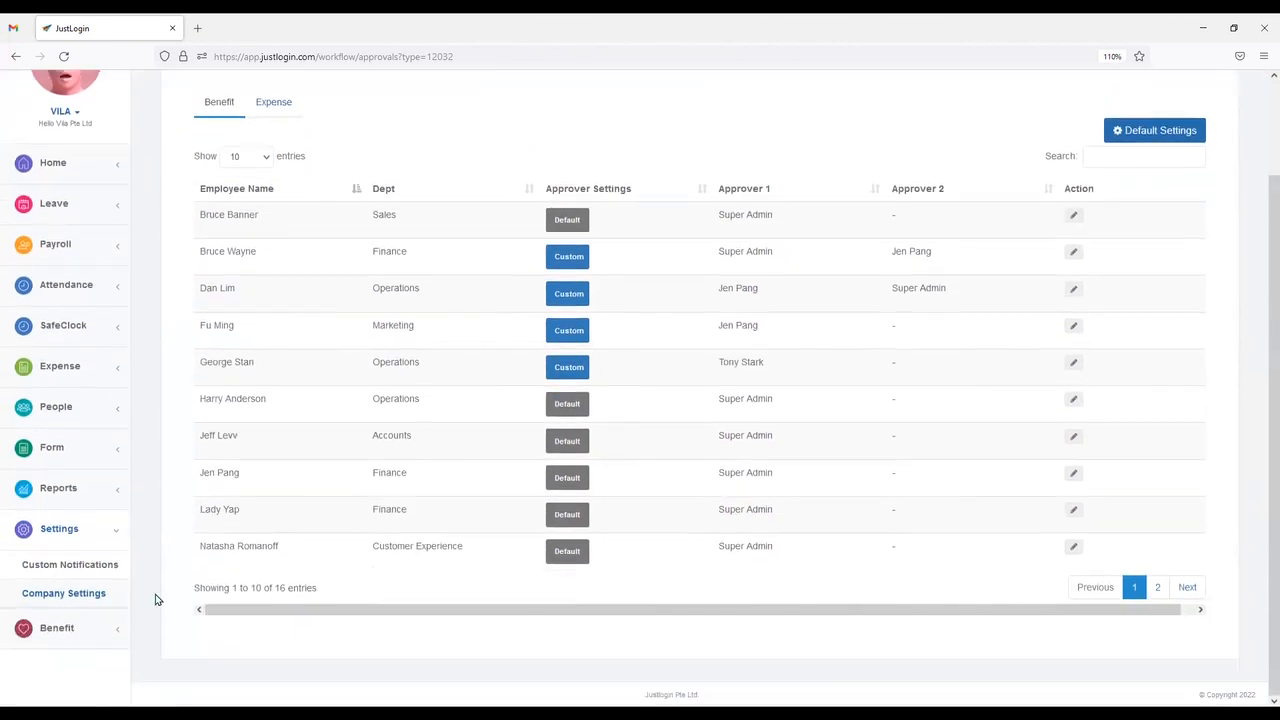
Open the personal benefits page and start a new claim in the Medical category.
click(106, 630)
scroll(163, 463, down, 1)
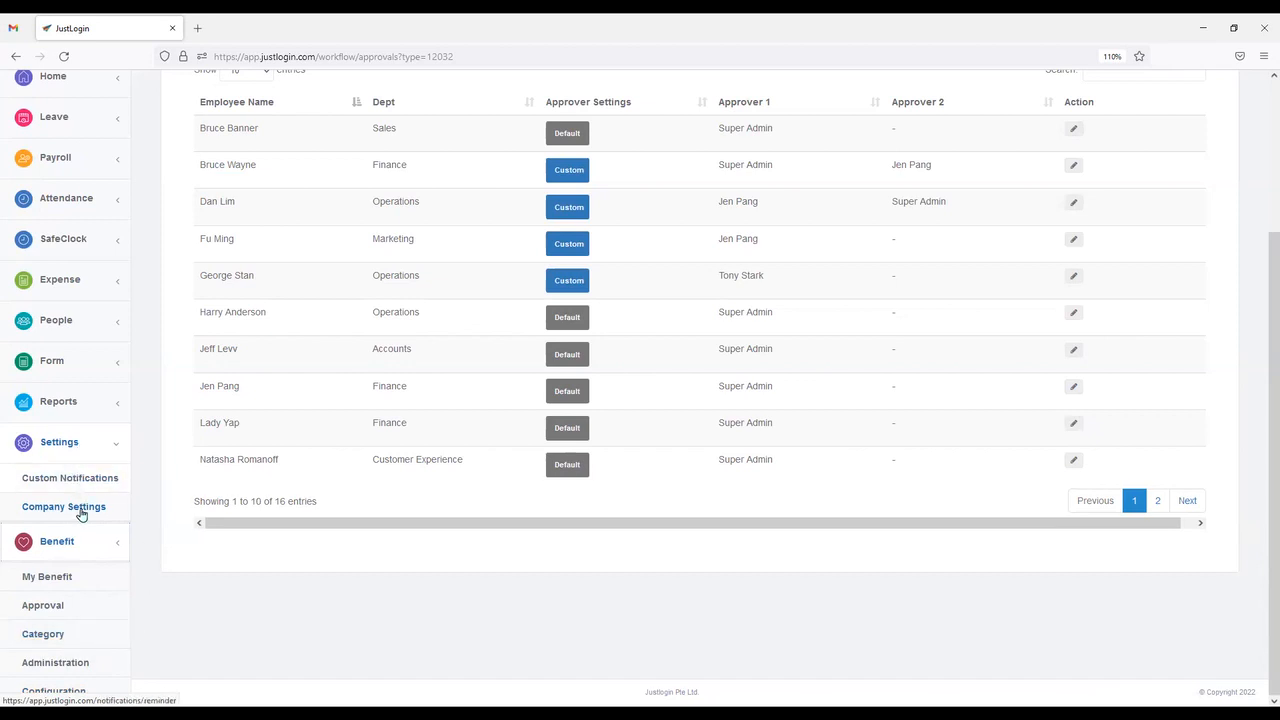
scroll(270, 550, up, 3)
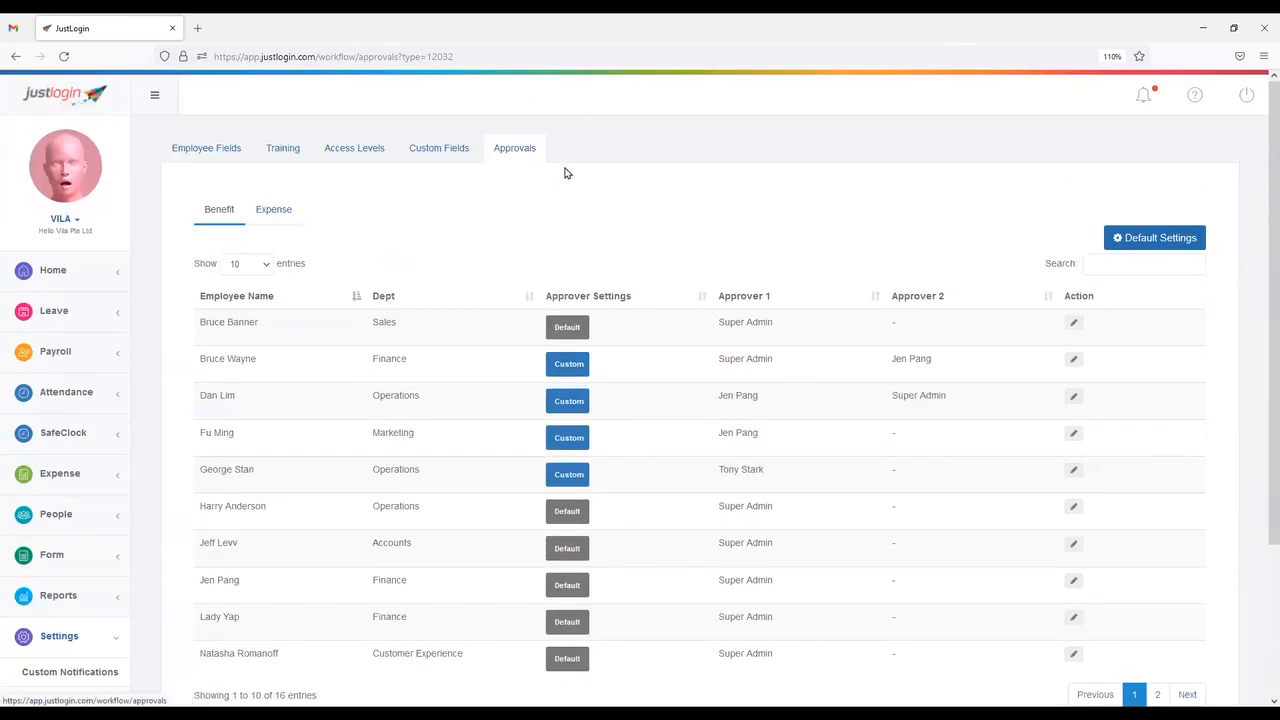
scroll(564, 172, down, 2)
scroll(620, 200, up, 2)
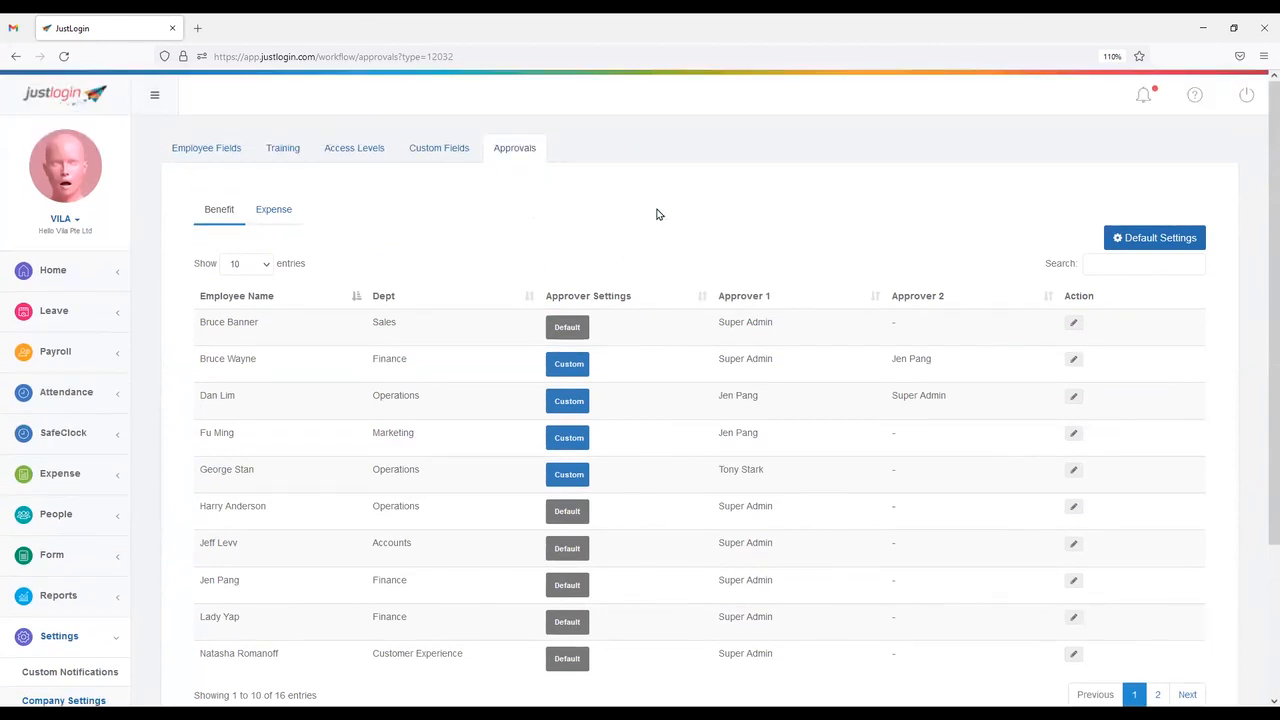
scroll(511, 271, down, 3)
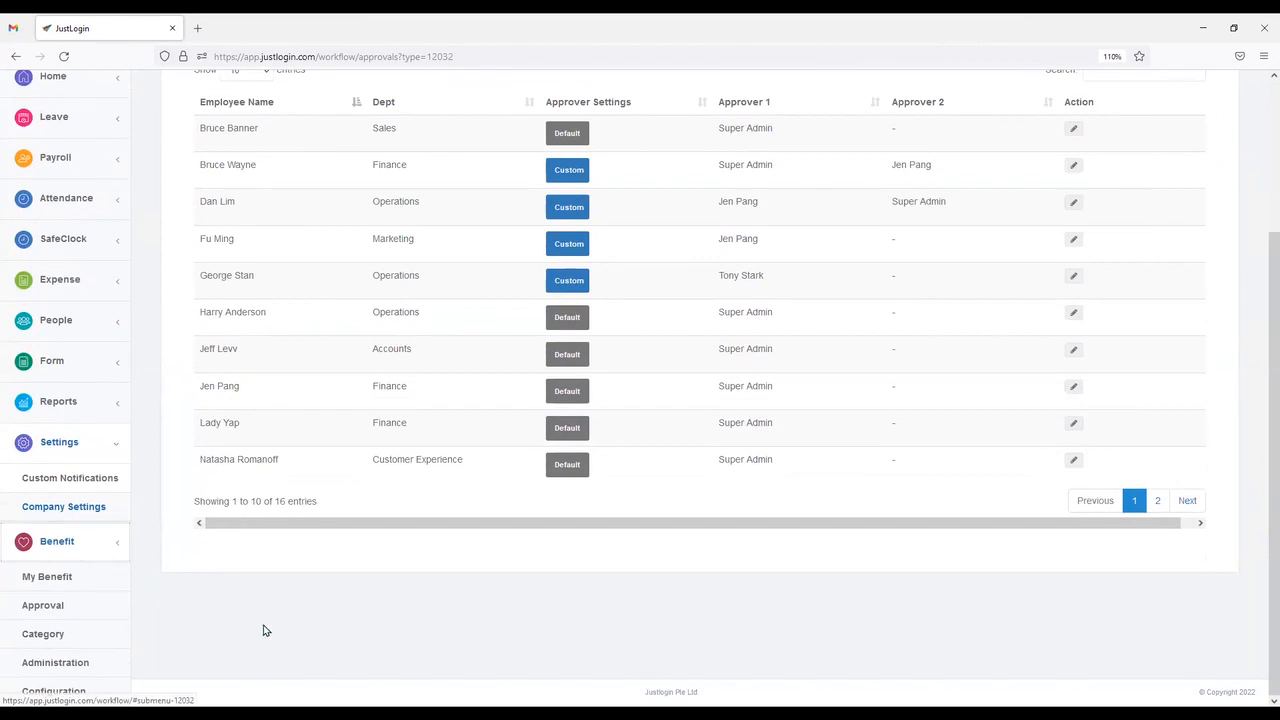
click(42, 578)
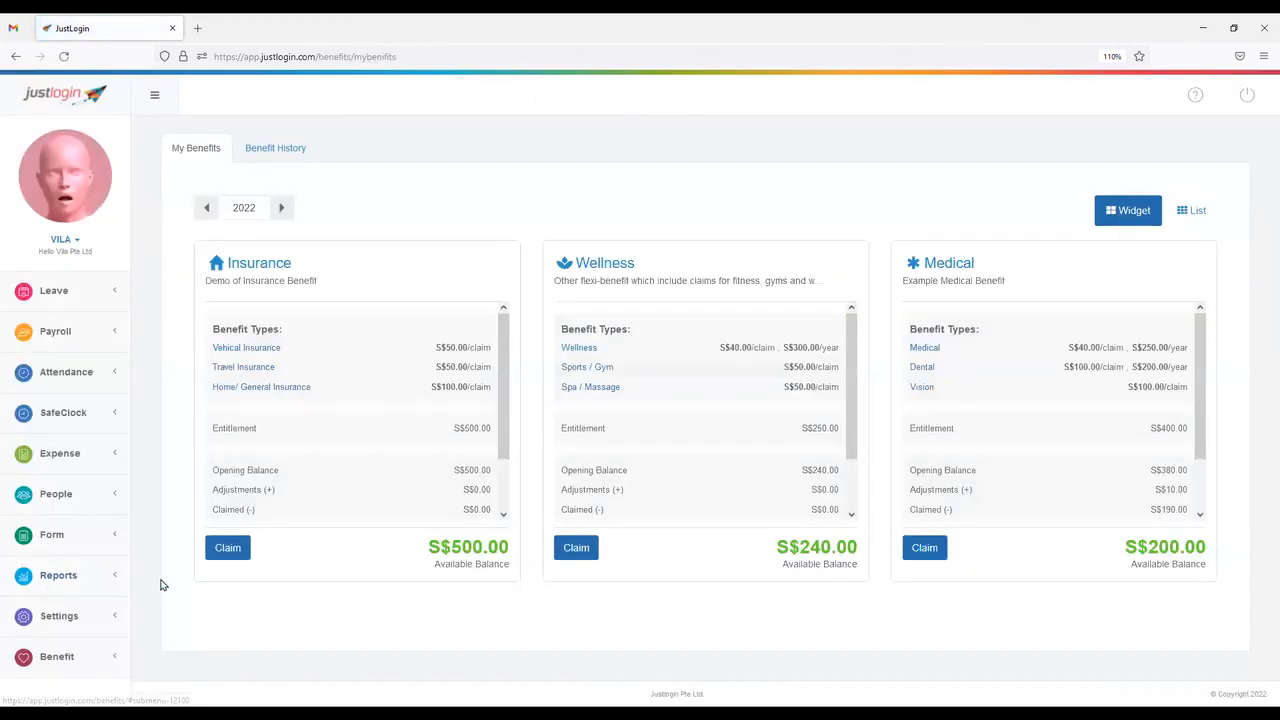
scroll(206, 614, up, 1)
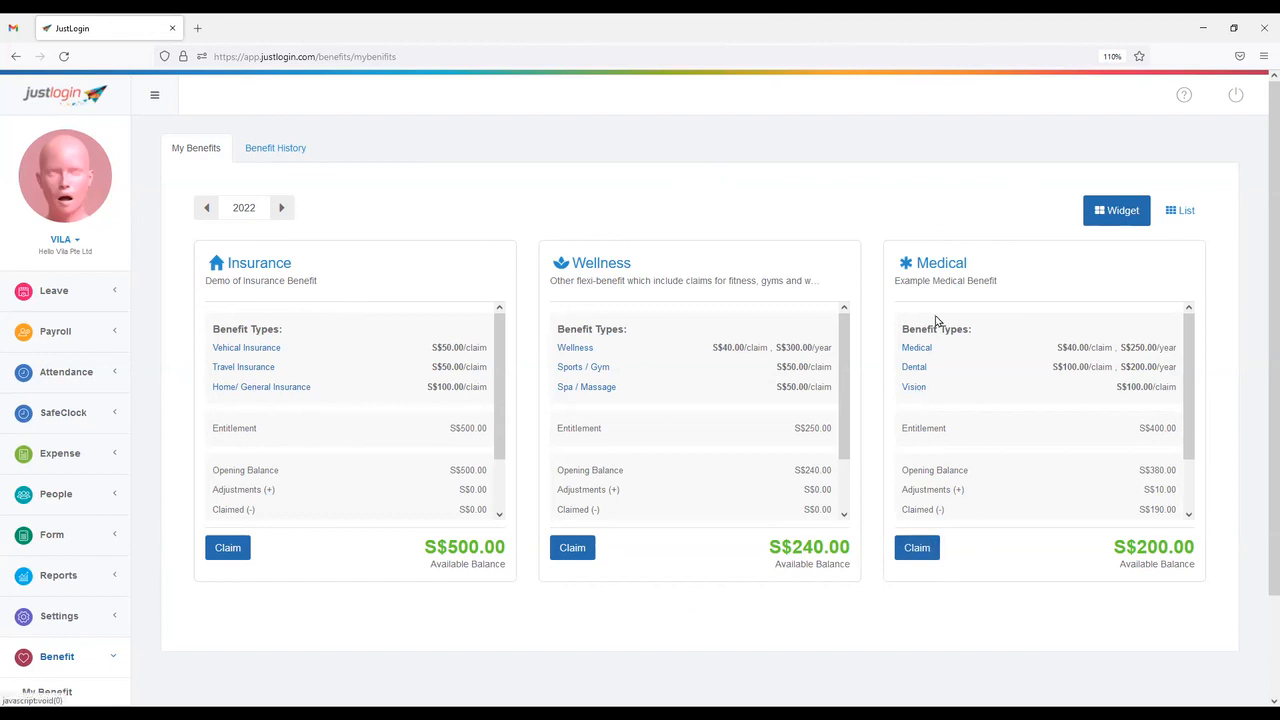
click(917, 550)
click(917, 550)
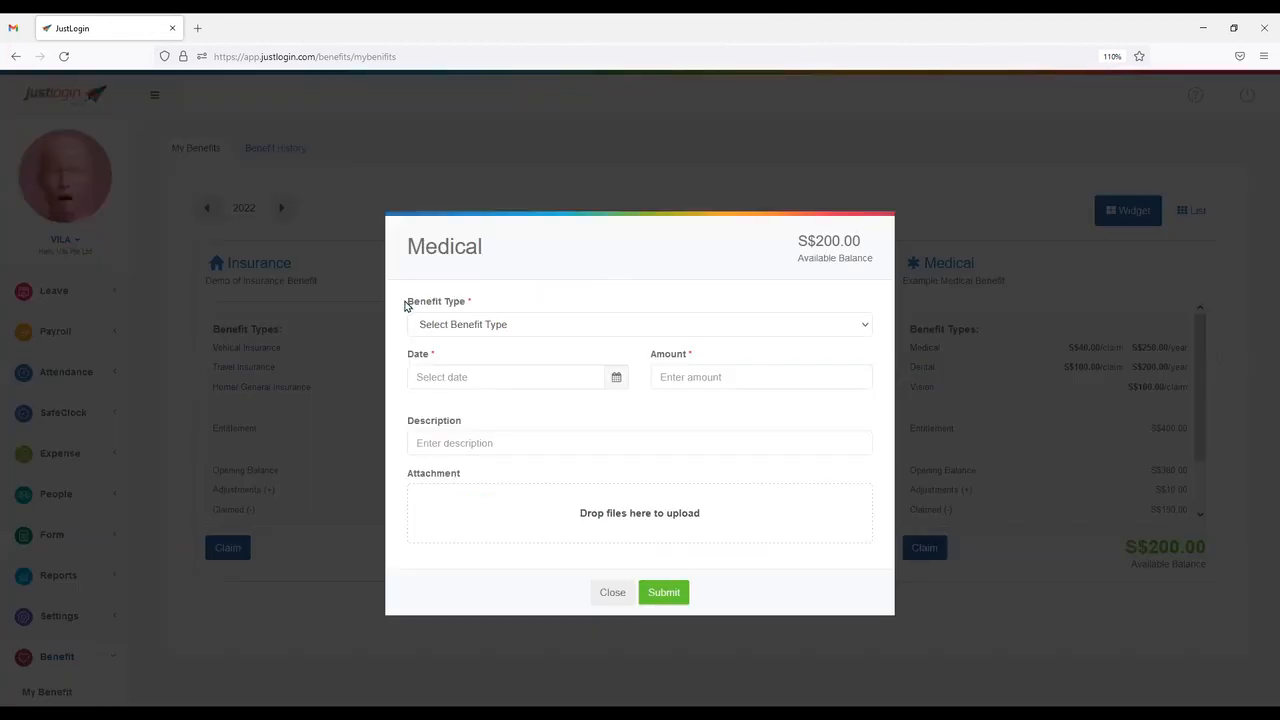
Fill in the claim with benefit type Medical, date 30/08/2022, amount 25 and description "MC for August".
click(468, 326)
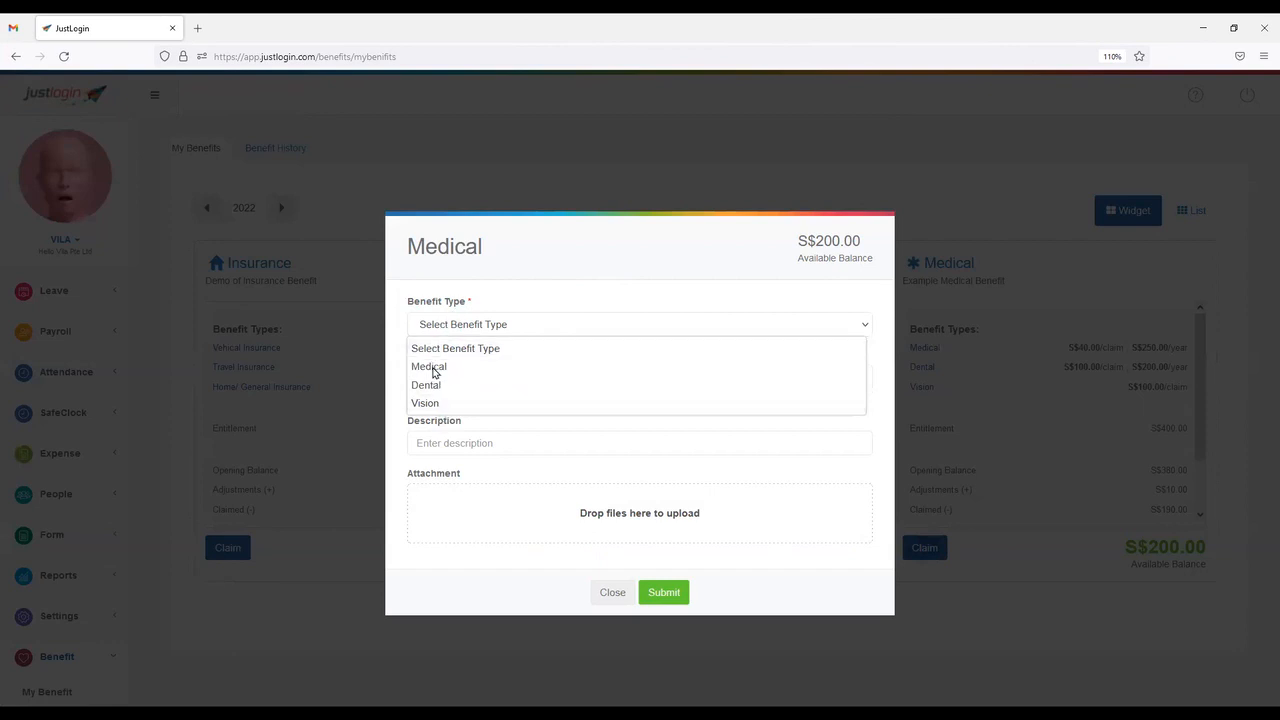
click(444, 366)
click(446, 372)
click(490, 405)
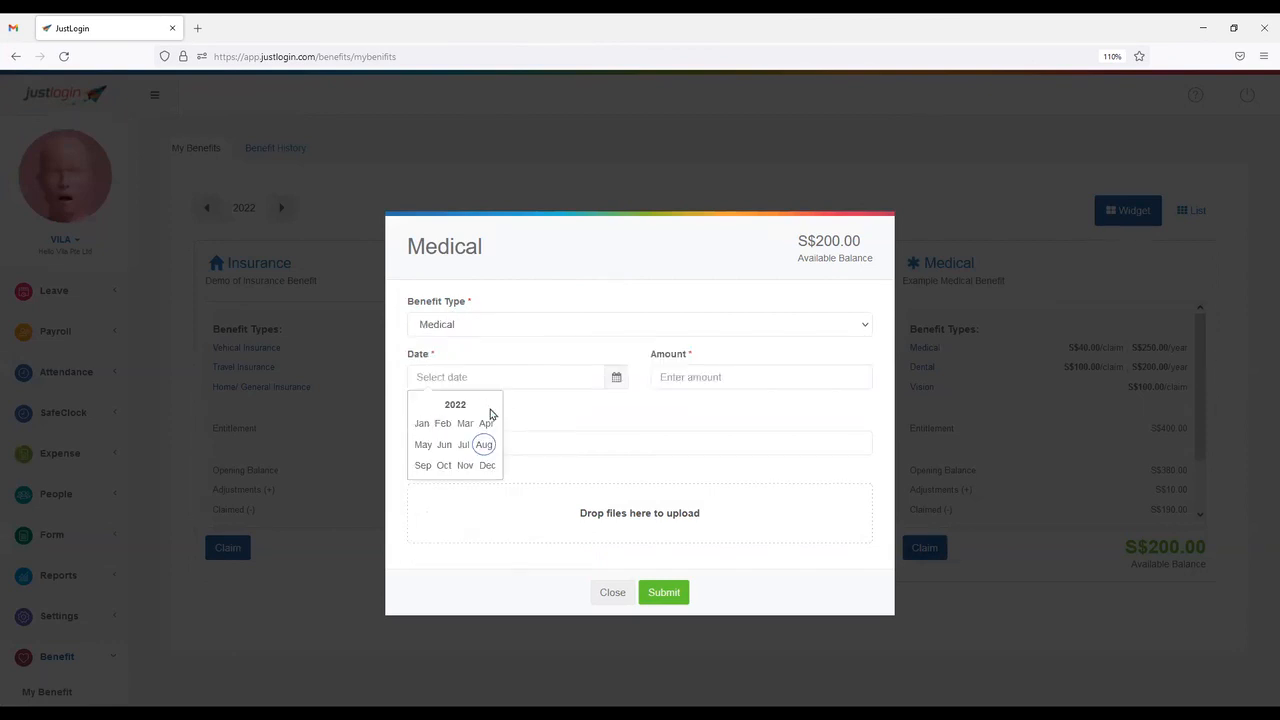
click(483, 441)
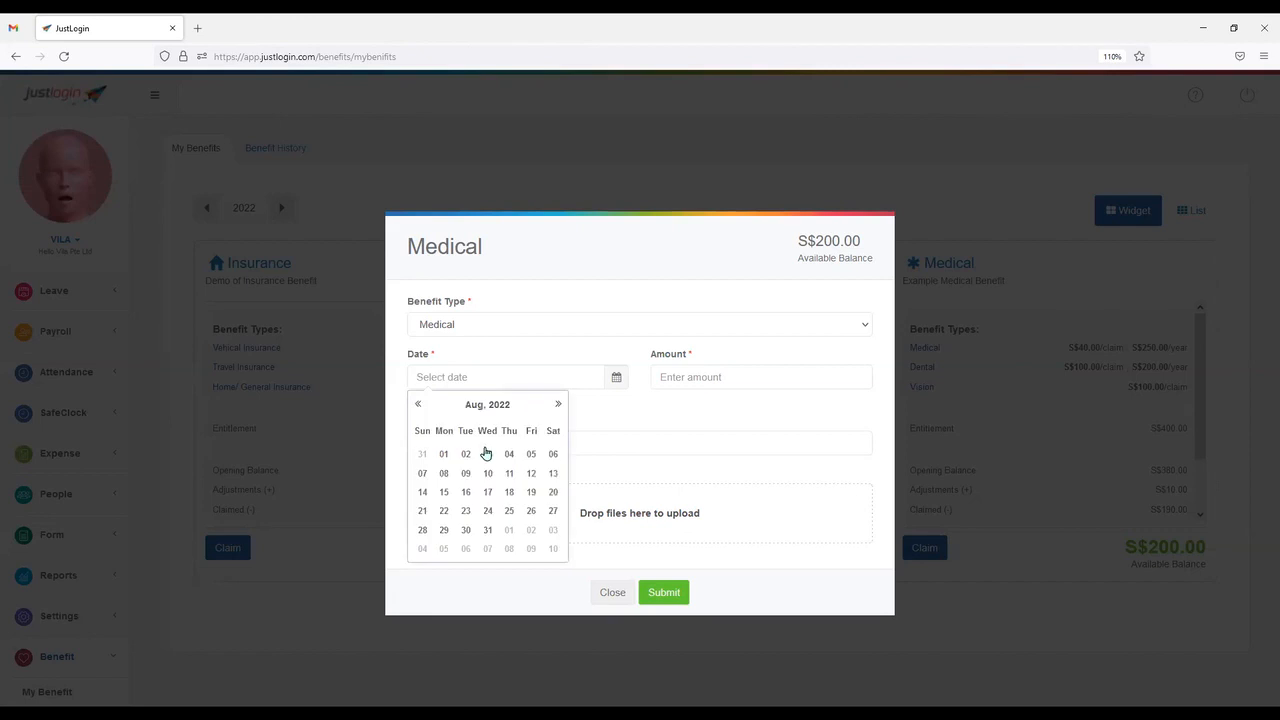
click(466, 531)
click(702, 377)
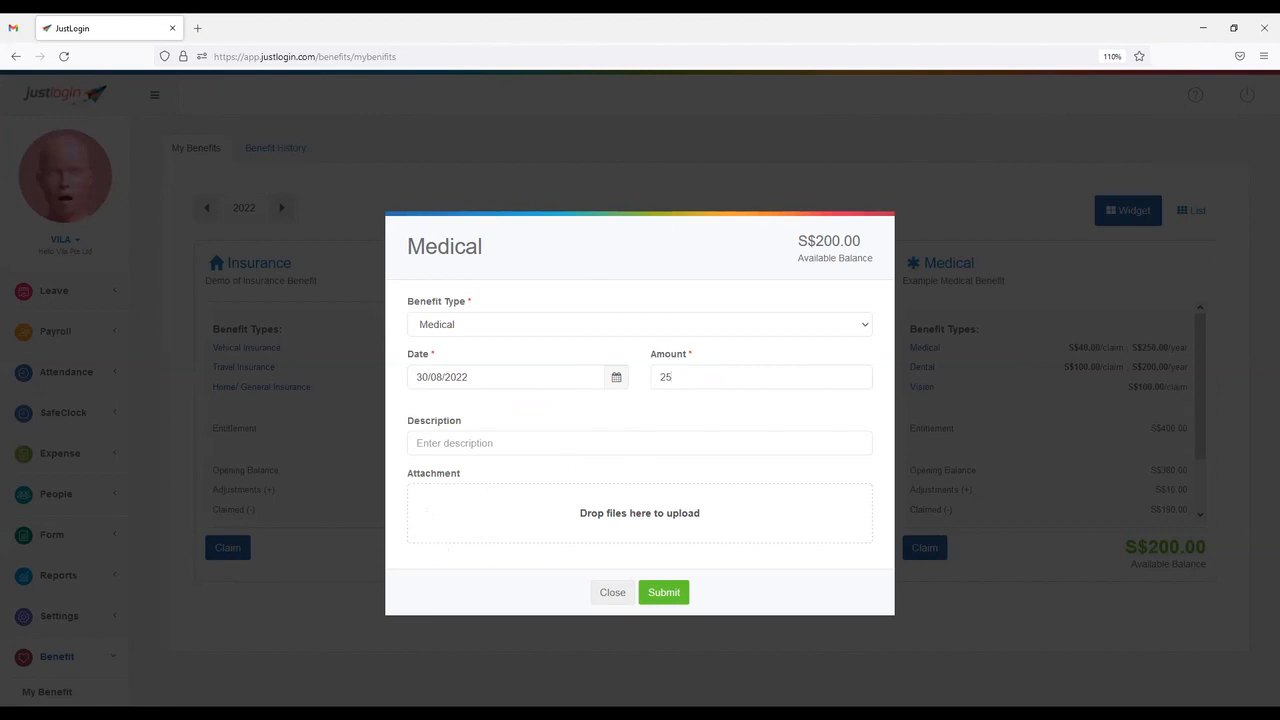
click(597, 443)
text(MC for Auguest)
Attach the files Receipt.jpg and Demo Receipt 2.png to the medical claim and submit it.
drag(409, 478, 471, 500)
click(648, 522)
click(560, 113)
double_click(560, 113)
click(565, 497)
click(403, 120)
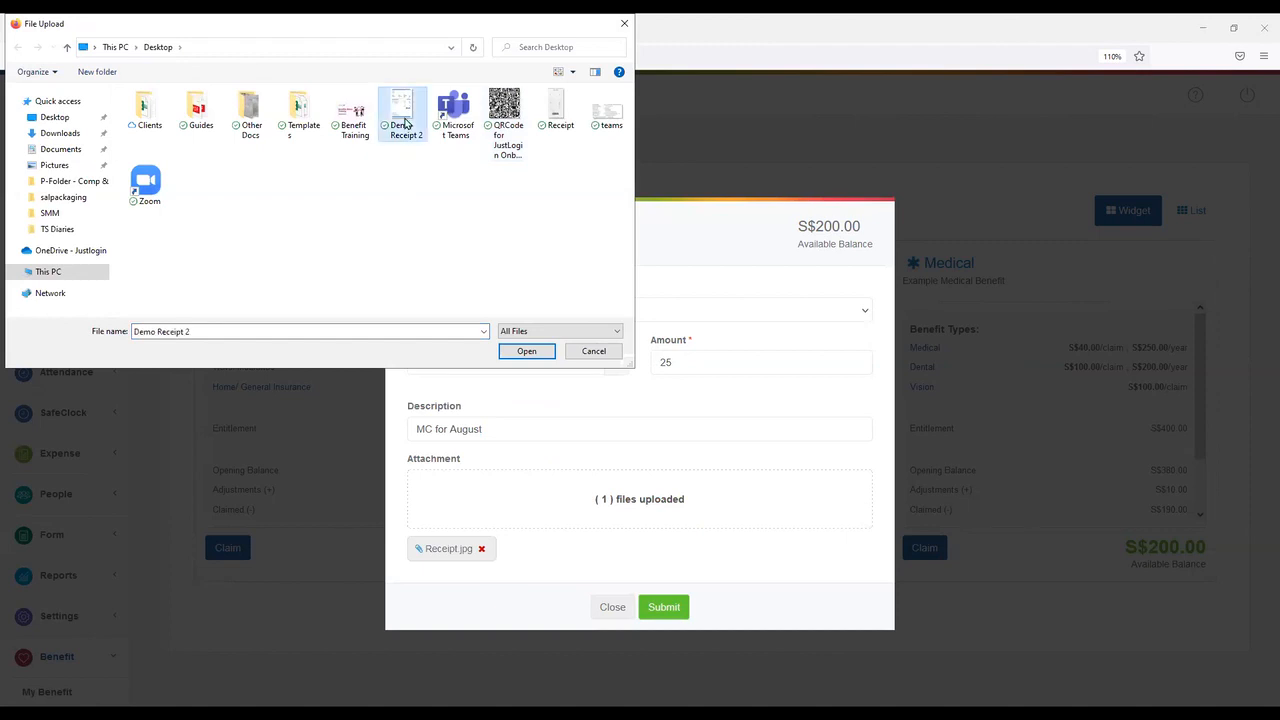
click(527, 351)
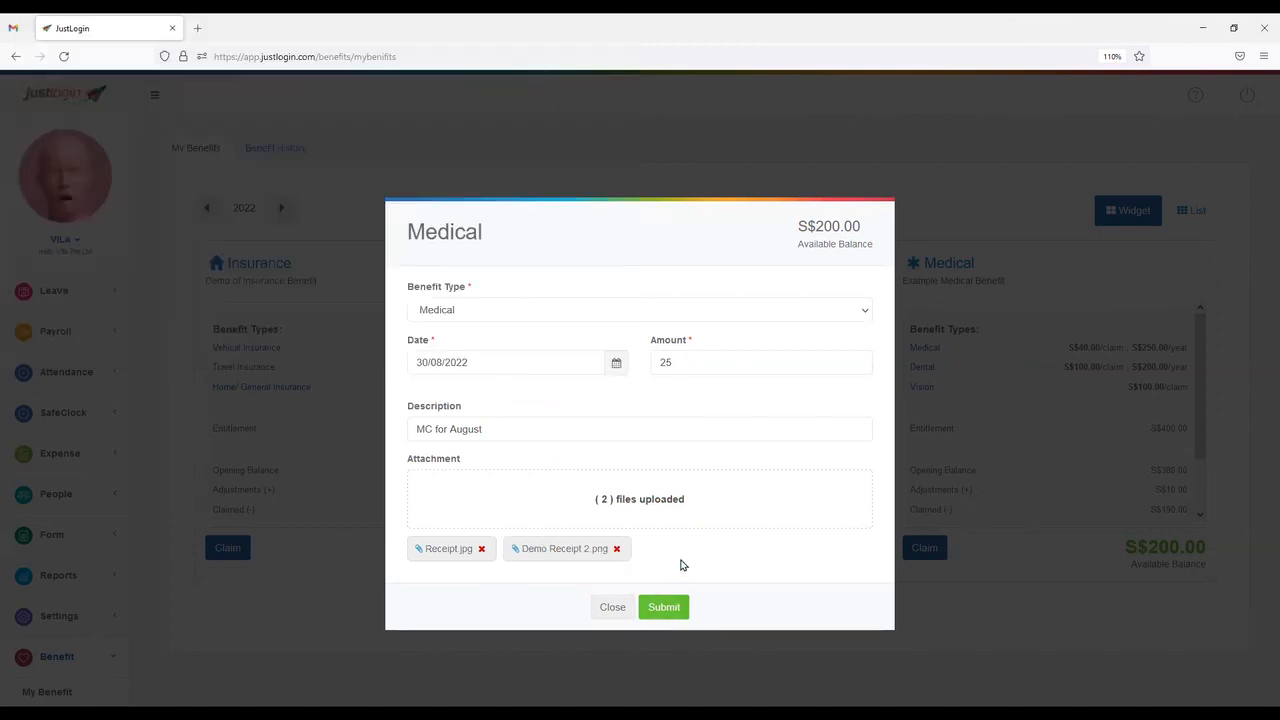
click(673, 610)
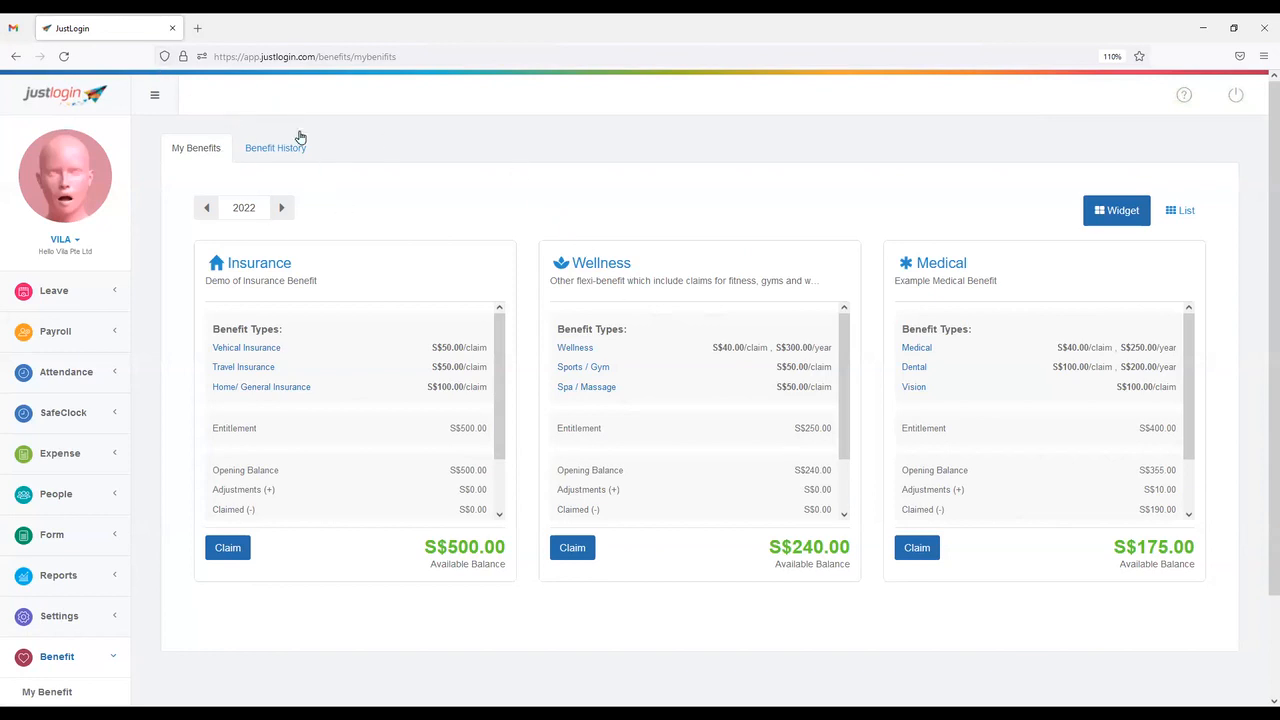
Look up the newly submitted claim in the benefit history and examine its attached receipt.
click(262, 154)
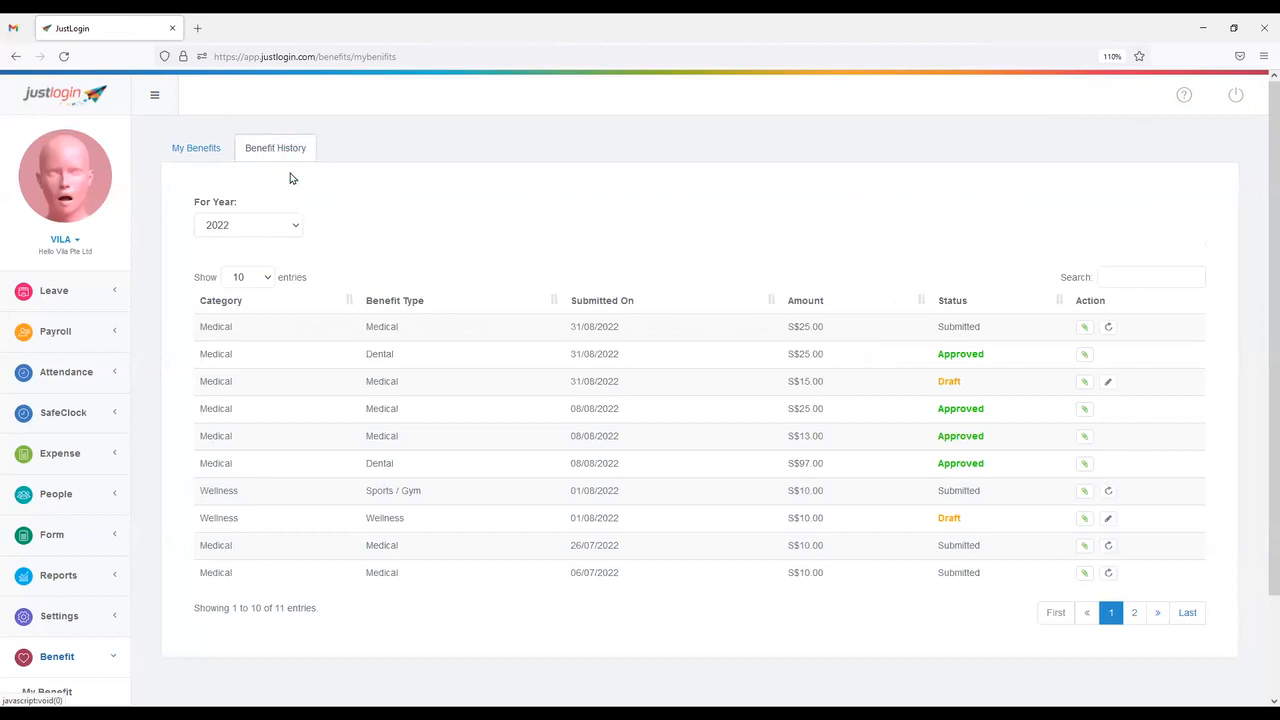
drag(200, 327, 668, 335)
click(675, 335)
drag(574, 328, 651, 321)
drag(791, 326, 851, 326)
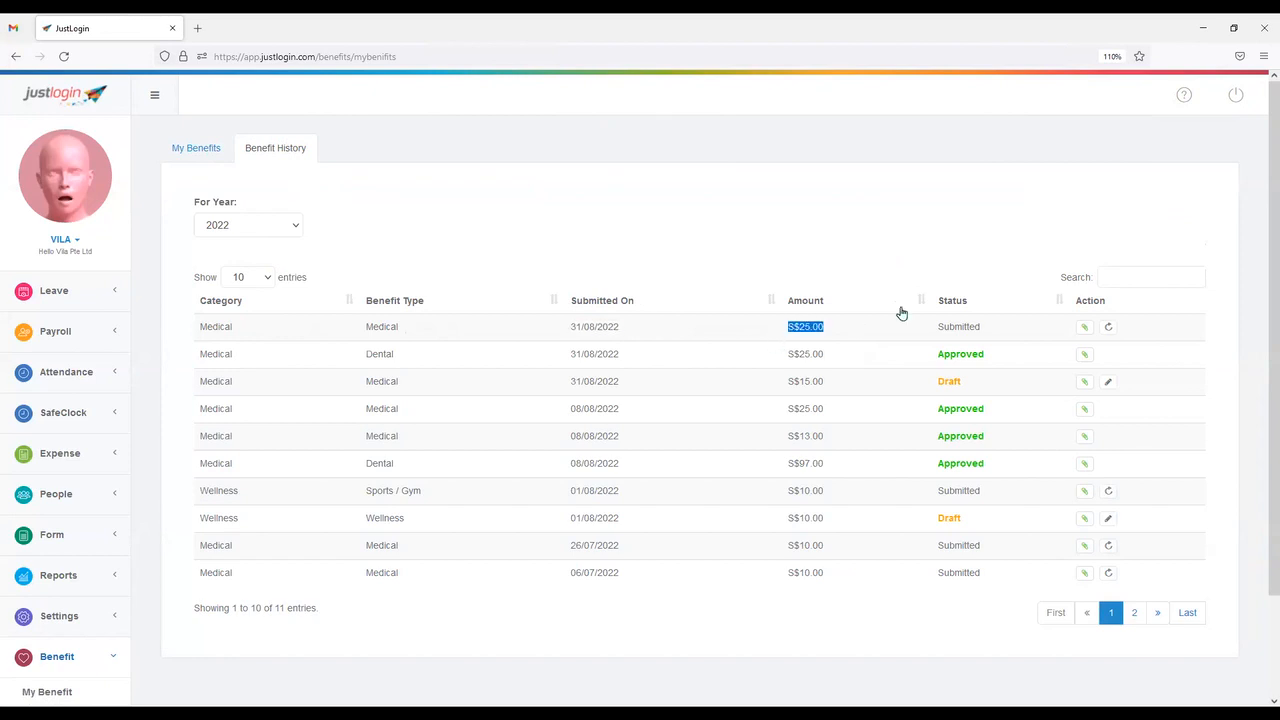
click(1082, 328)
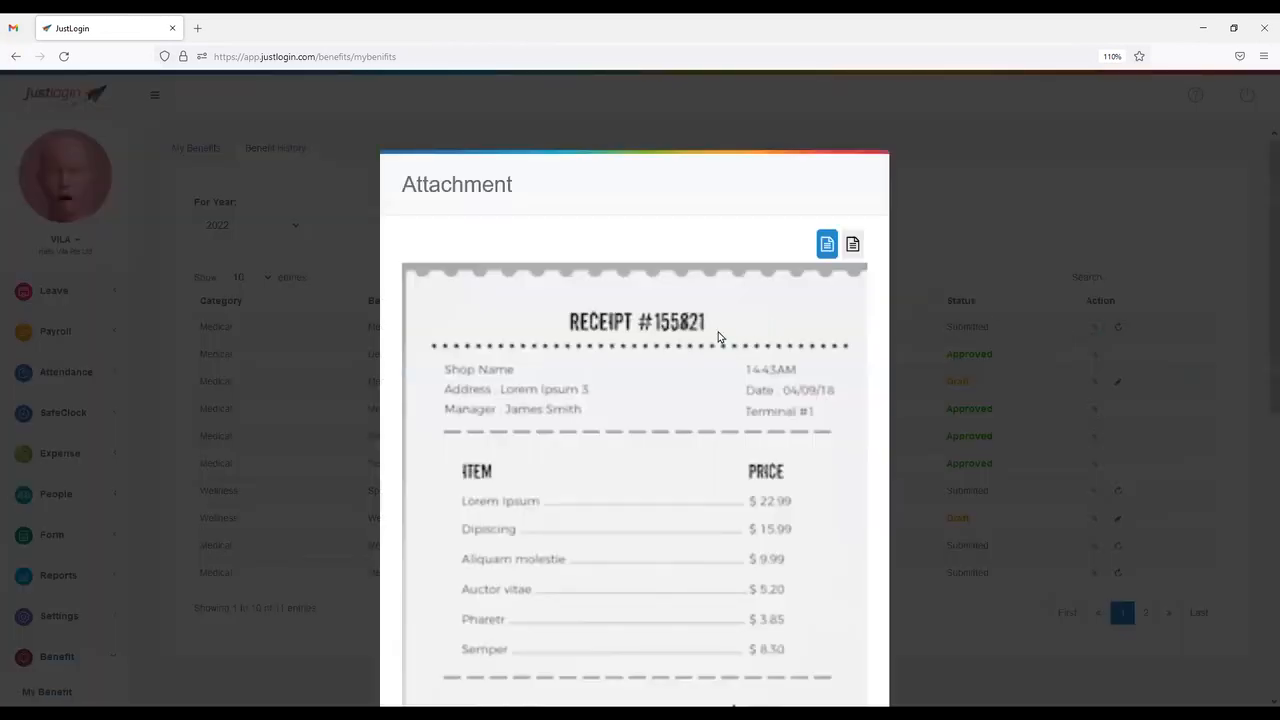
scroll(678, 345, down, 3)
scroll(678, 345, down, 2)
click(951, 649)
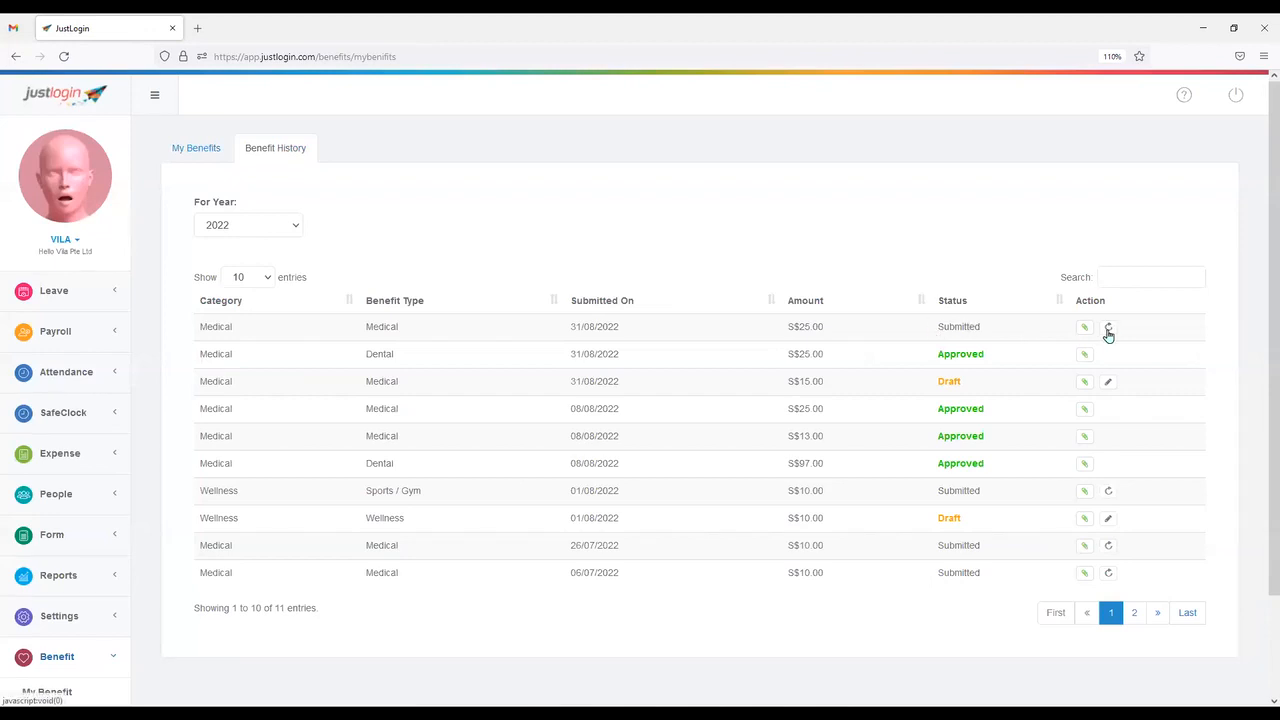
Recall the submitted medical claim, extend its description to "MC for August editted" and submit it again.
click(1108, 328)
click(1108, 328)
click(465, 405)
text(editted)
click(665, 625)
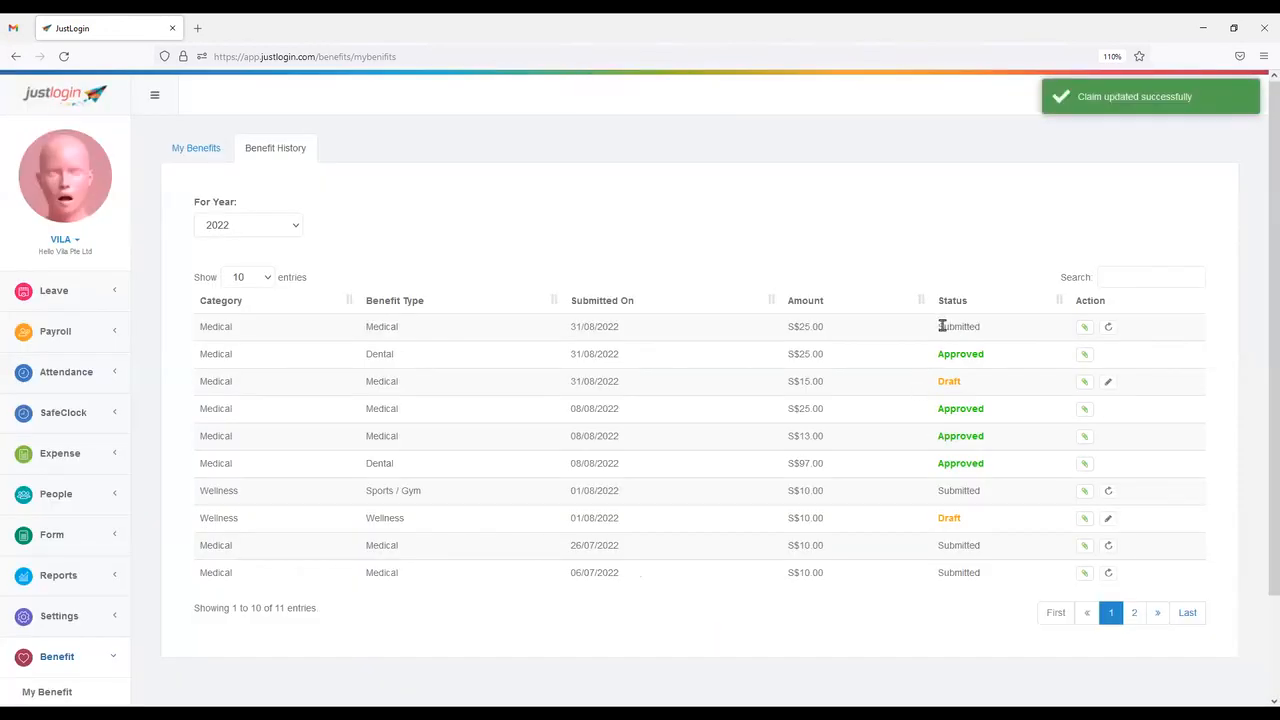
Examine the statuses of the first three claims in the benefit history.
drag(941, 326, 995, 336)
click(986, 332)
drag(937, 355, 992, 357)
click(1001, 353)
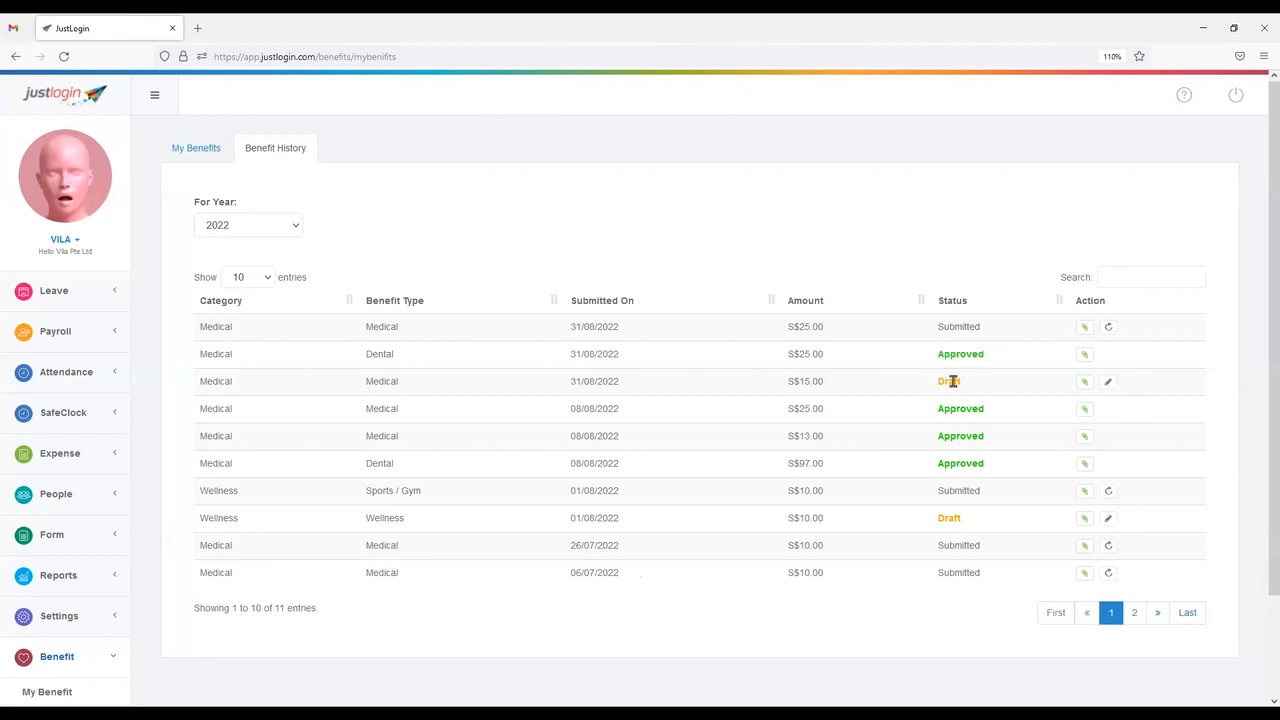
drag(938, 378, 976, 384)
click(1020, 389)
Open the pending benefit approvals, view the details of the newest Medical claim and return to the list.
click(206, 156)
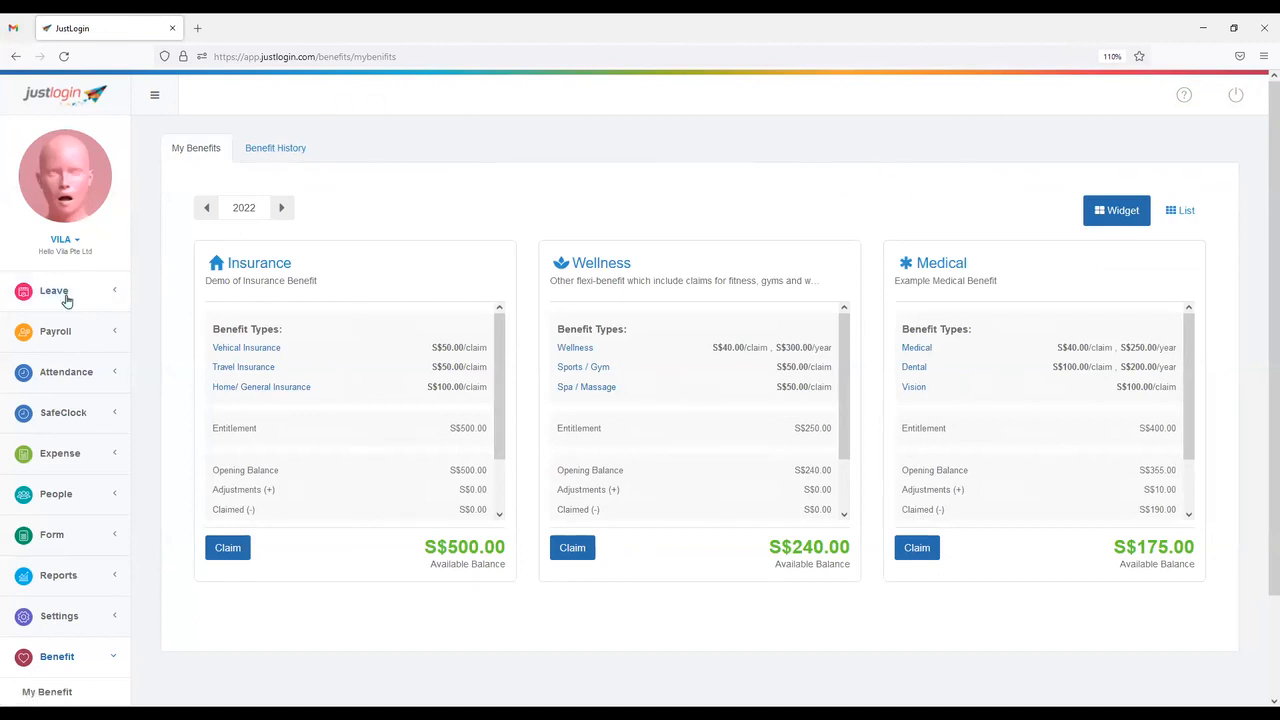
scroll(74, 331, down, 2)
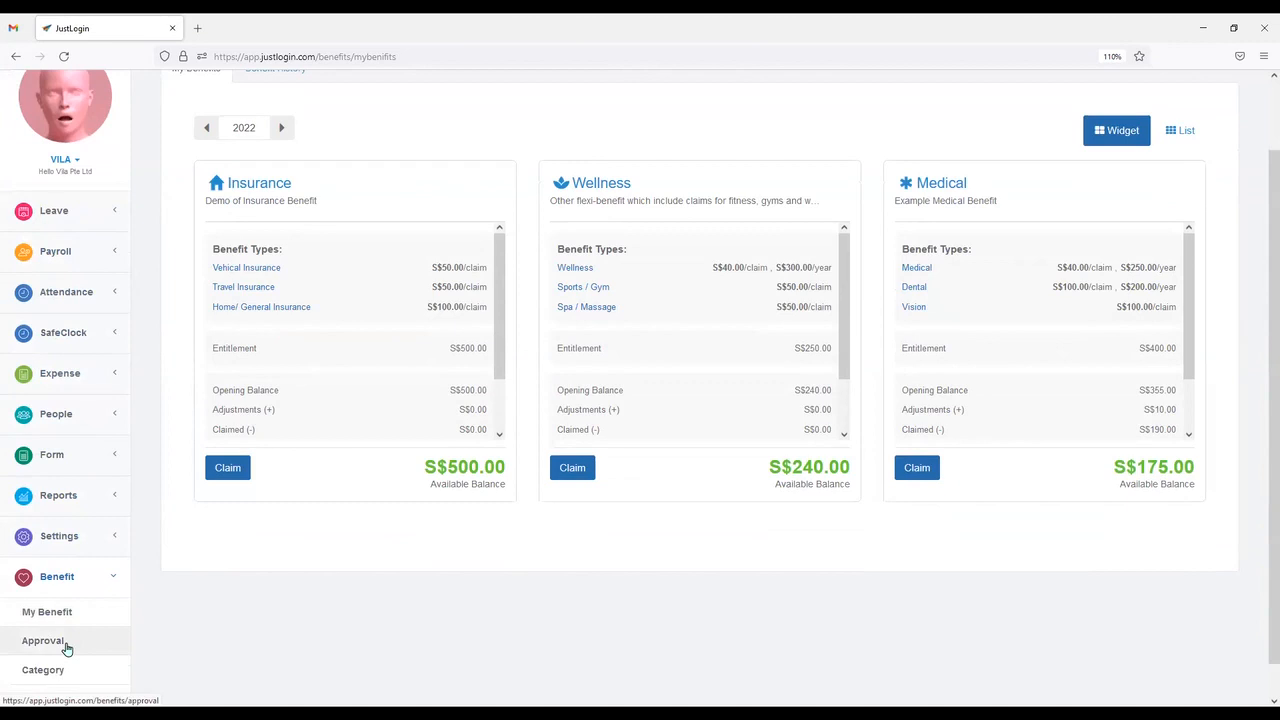
click(66, 648)
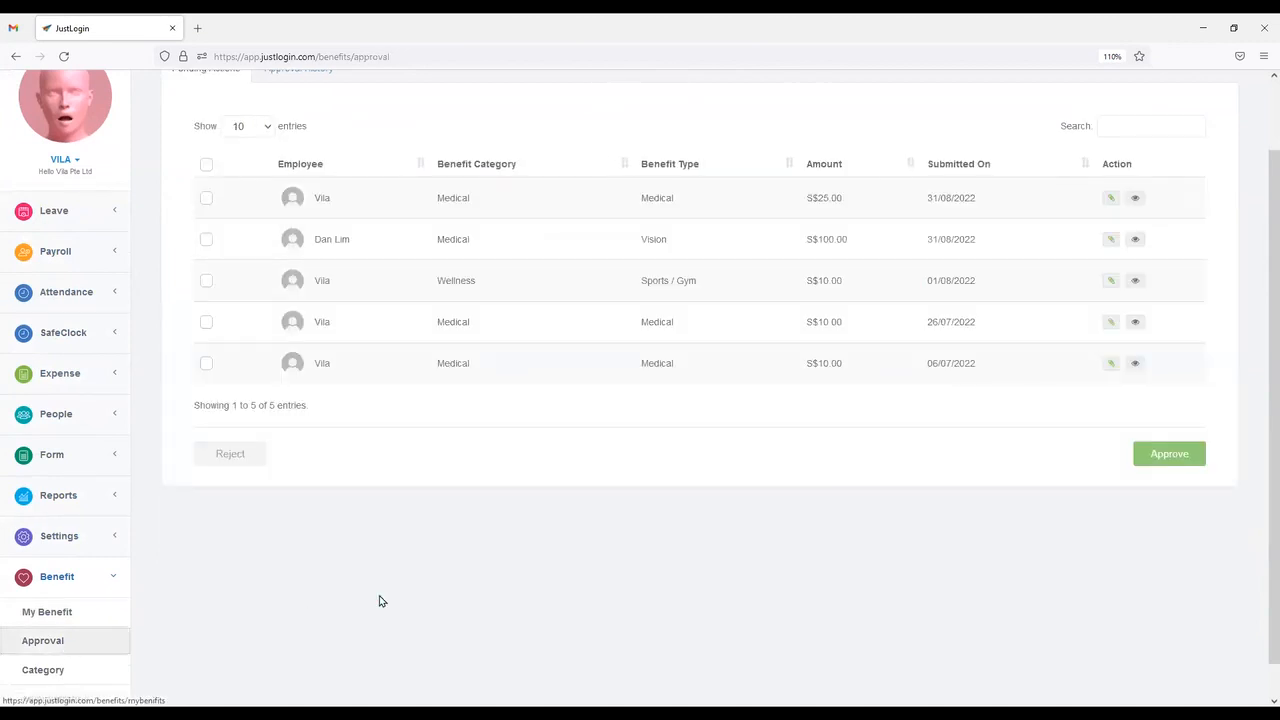
scroll(380, 570, up, 2)
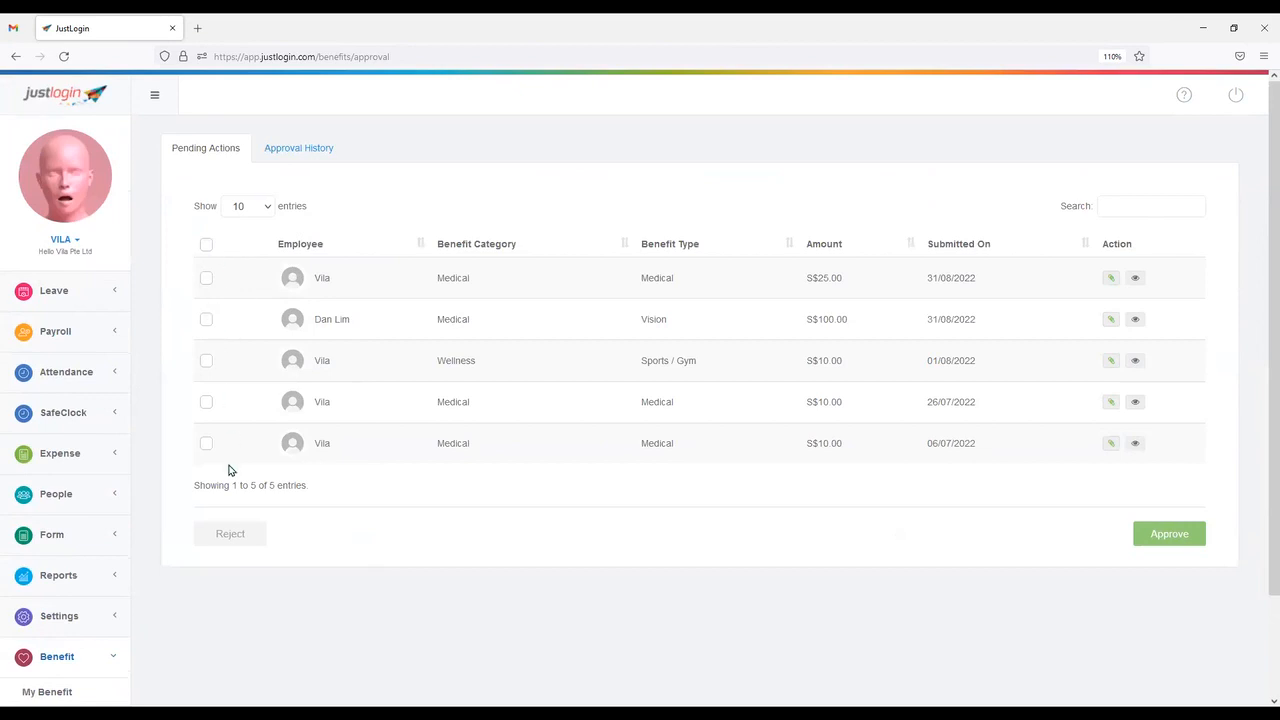
drag(268, 287, 357, 291)
drag(806, 283, 855, 285)
click(1134, 278)
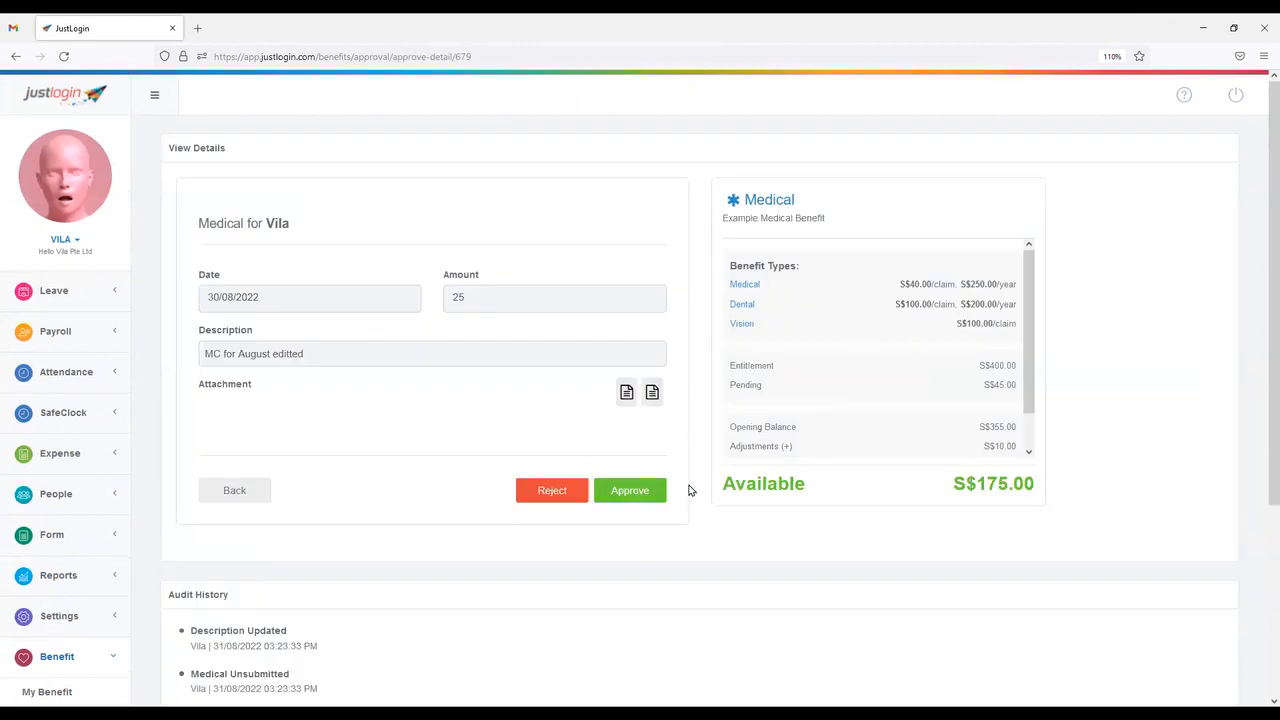
scroll(717, 466, down, 1)
scroll(798, 462, up, 1)
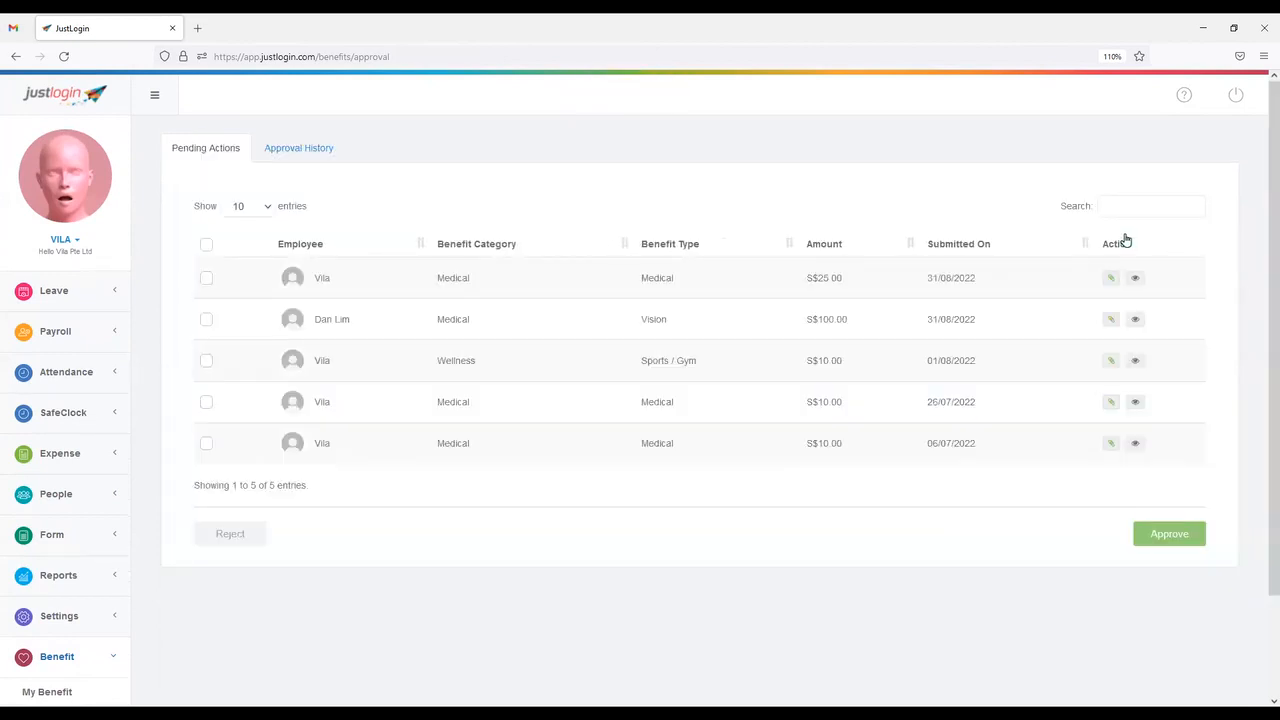
Examine both receipts attached to the first pending claim and close the attachment view.
click(1108, 282)
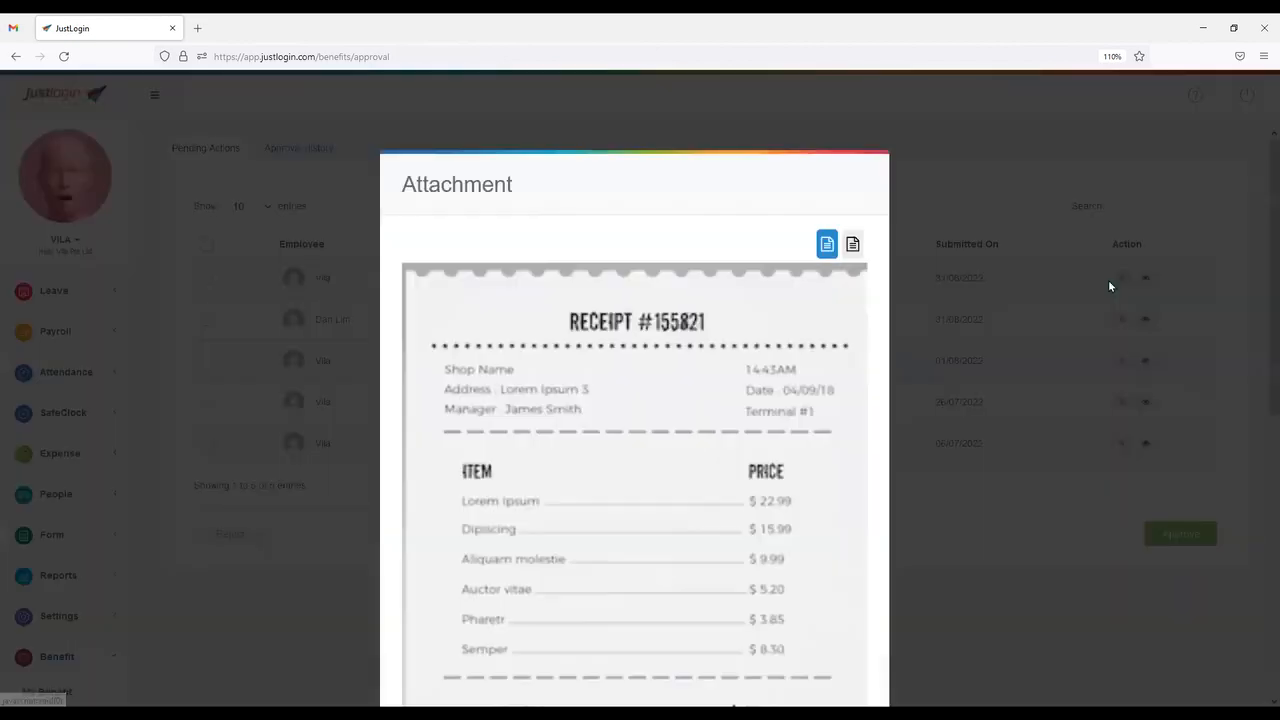
scroll(811, 258, down, 2)
scroll(770, 450, down, 4)
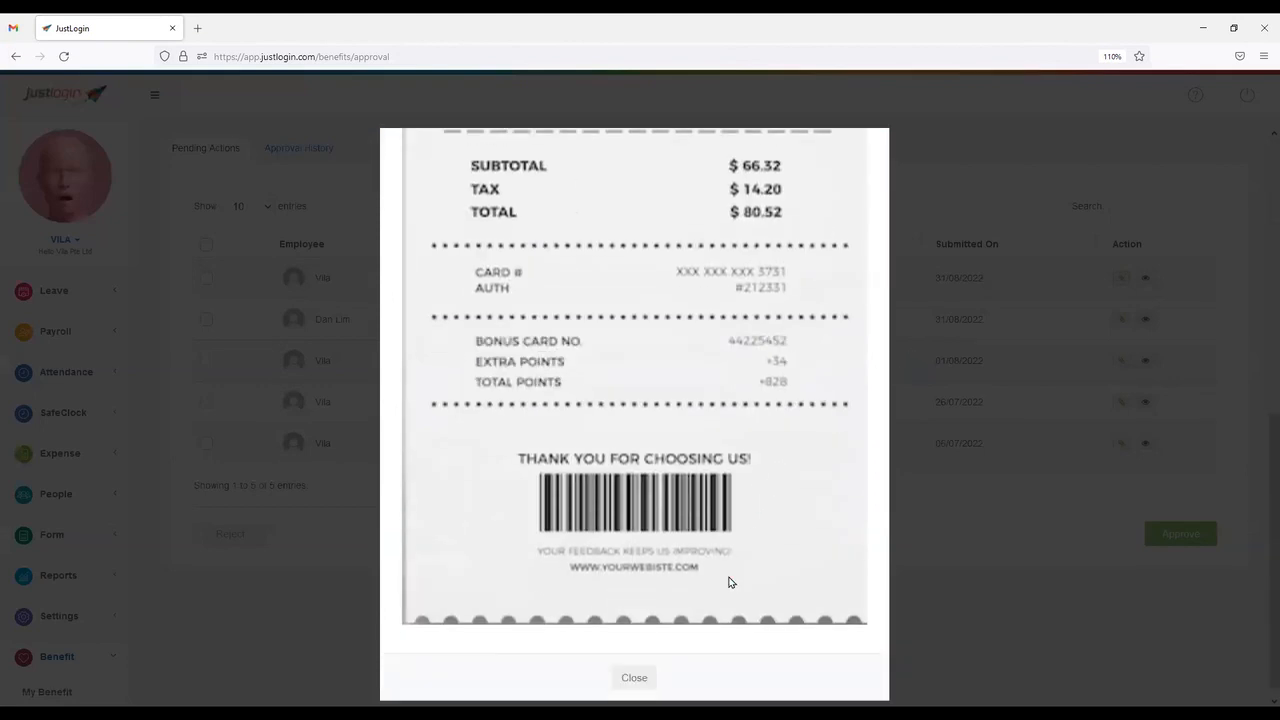
scroll(777, 506, up, 6)
click(851, 248)
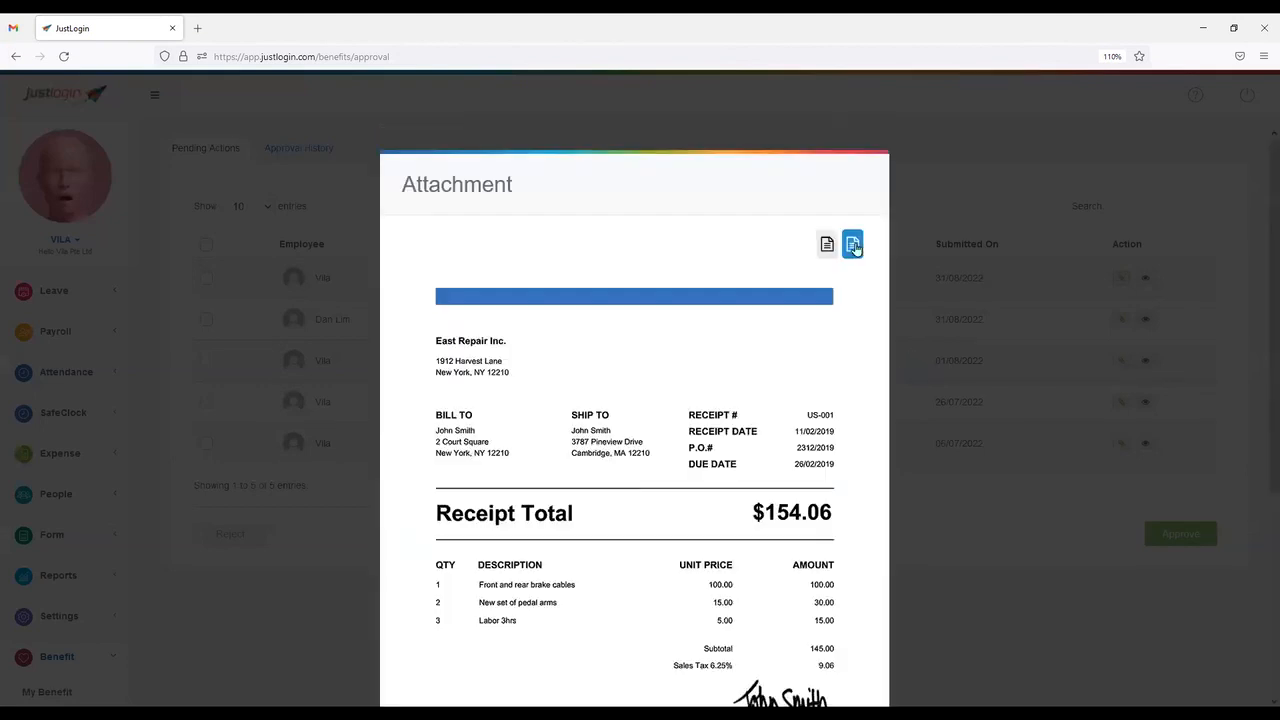
click(1143, 286)
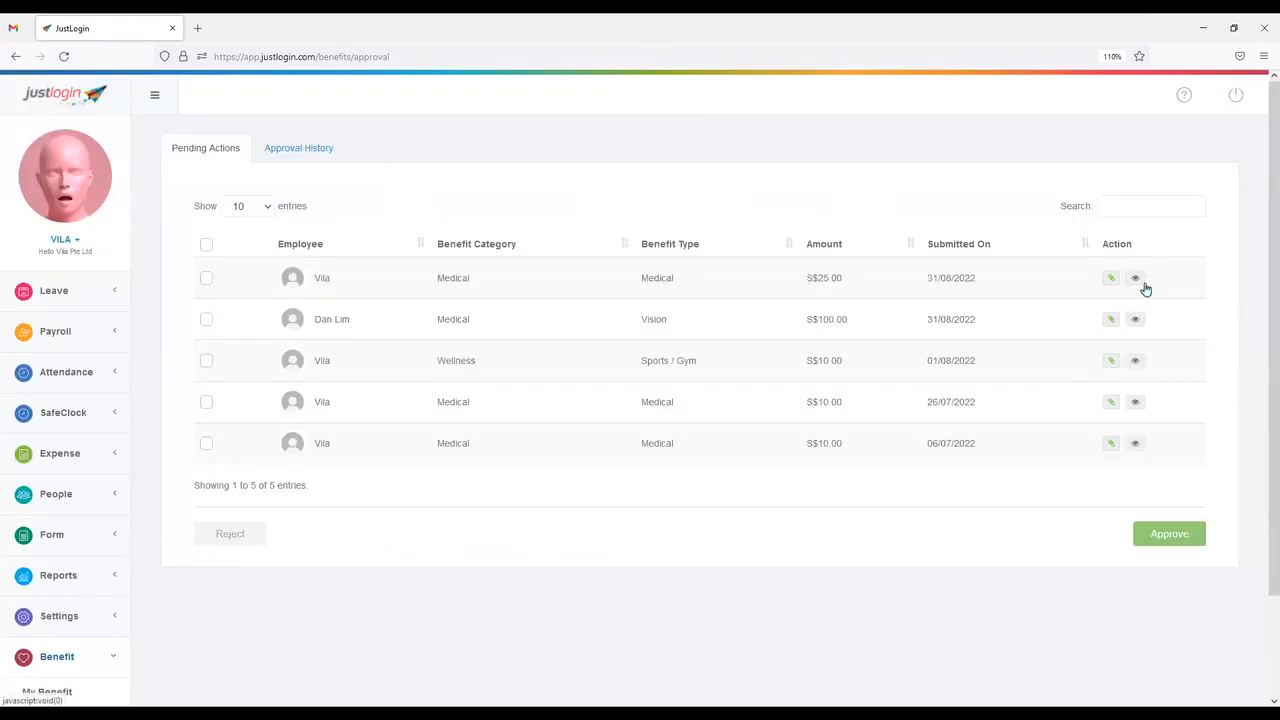
View the details of the first pending Medical claim and return to the pending list.
click(206, 279)
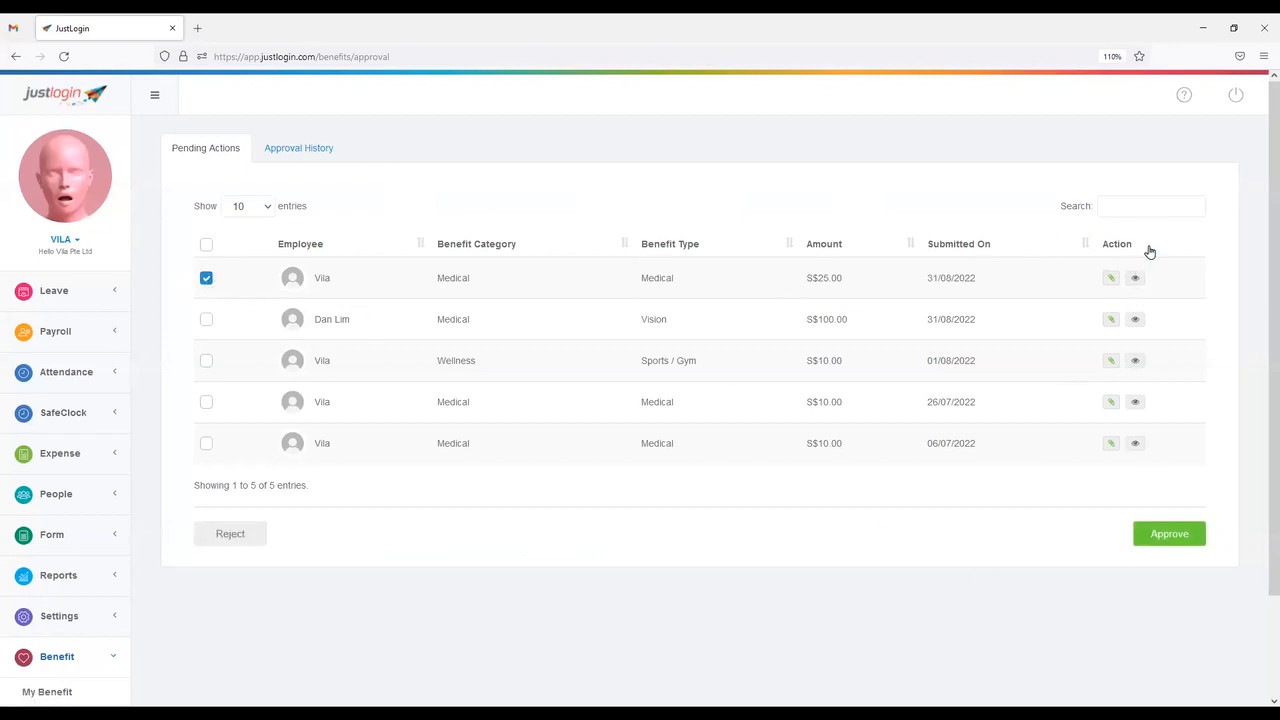
click(1140, 283)
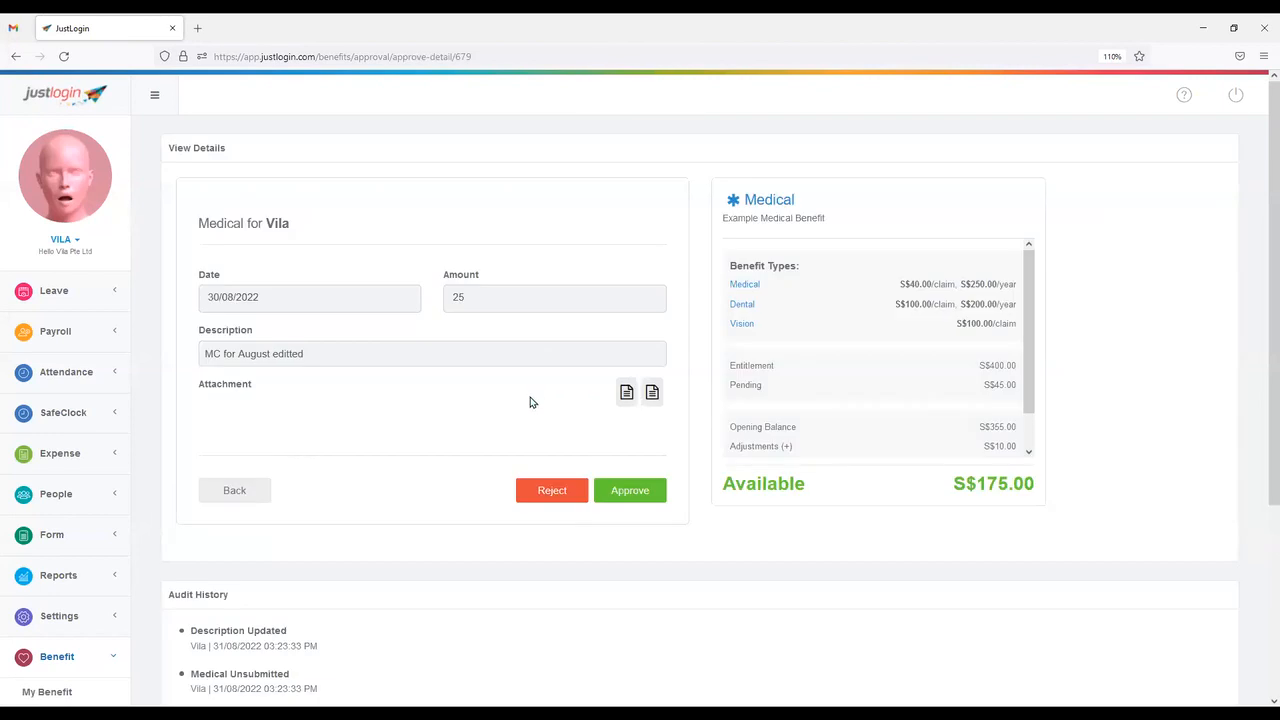
click(234, 489)
Select the first two pending claims, the Medical and the Vision one, and approve them together.
click(206, 280)
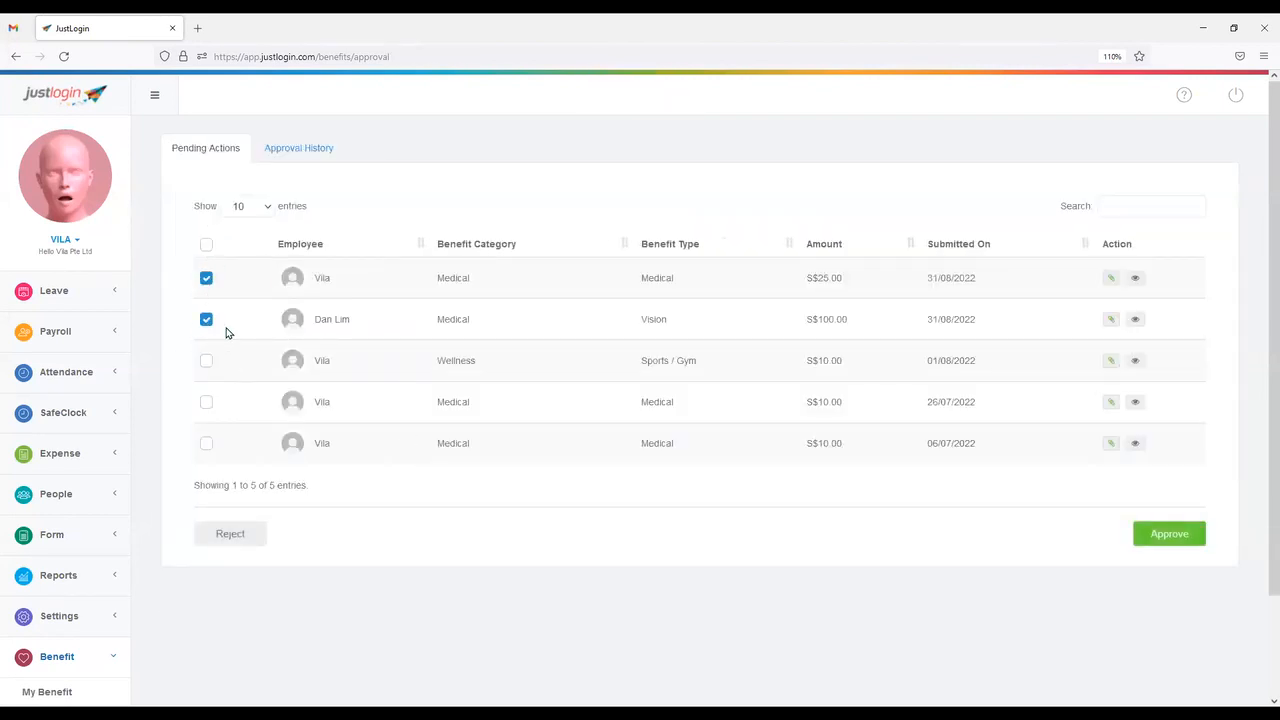
click(1176, 540)
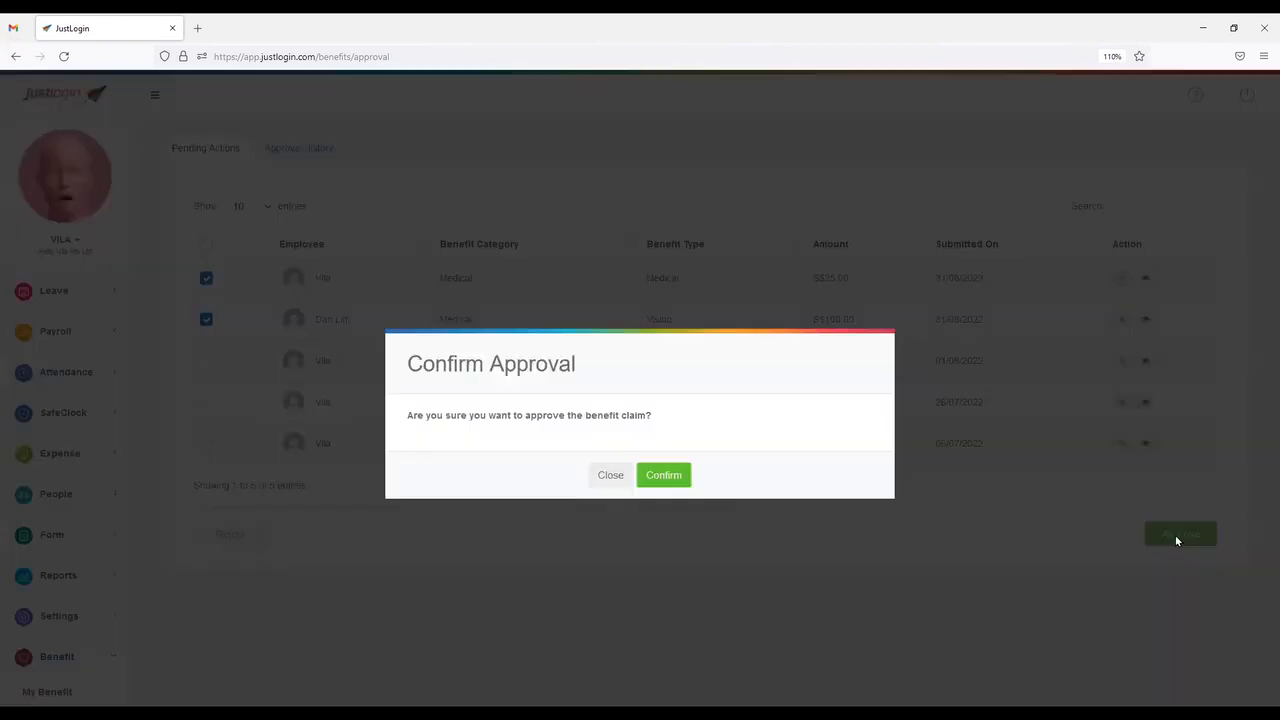
click(655, 482)
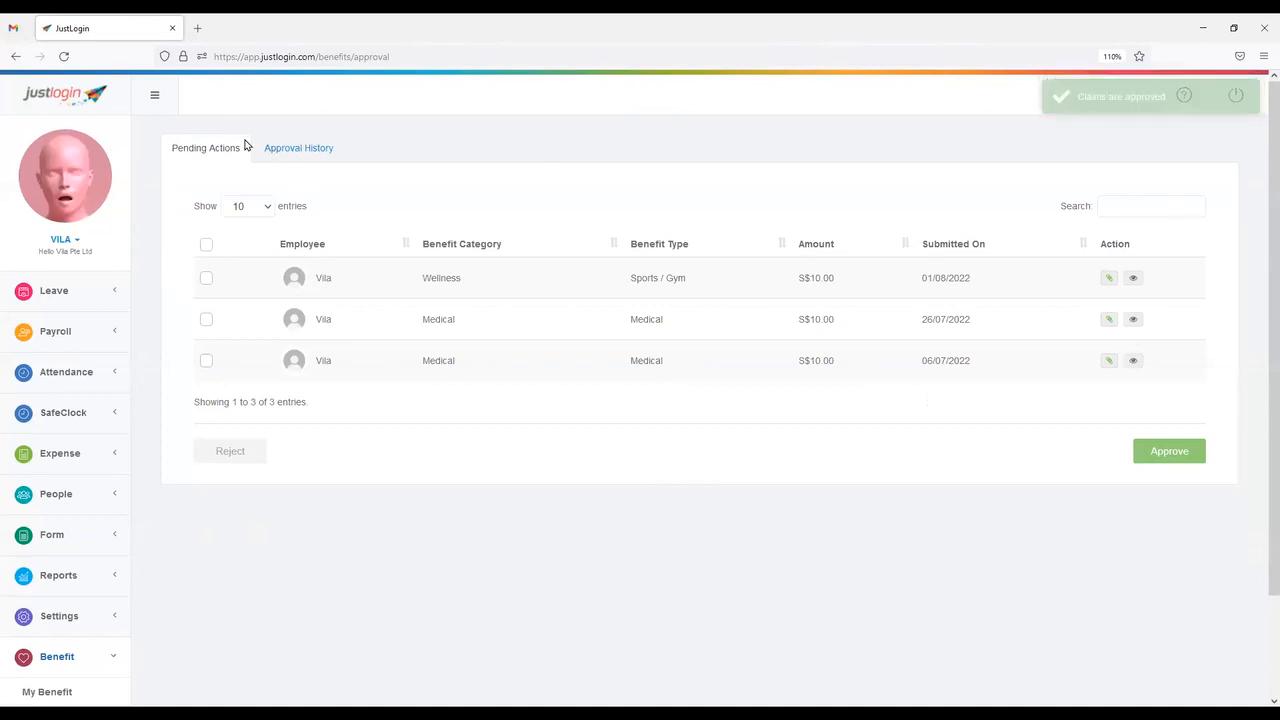
Open the approval history and examine the amounts, statuses and action dates of the first two claims.
click(303, 149)
drag(200, 334, 1189, 380)
click(707, 376)
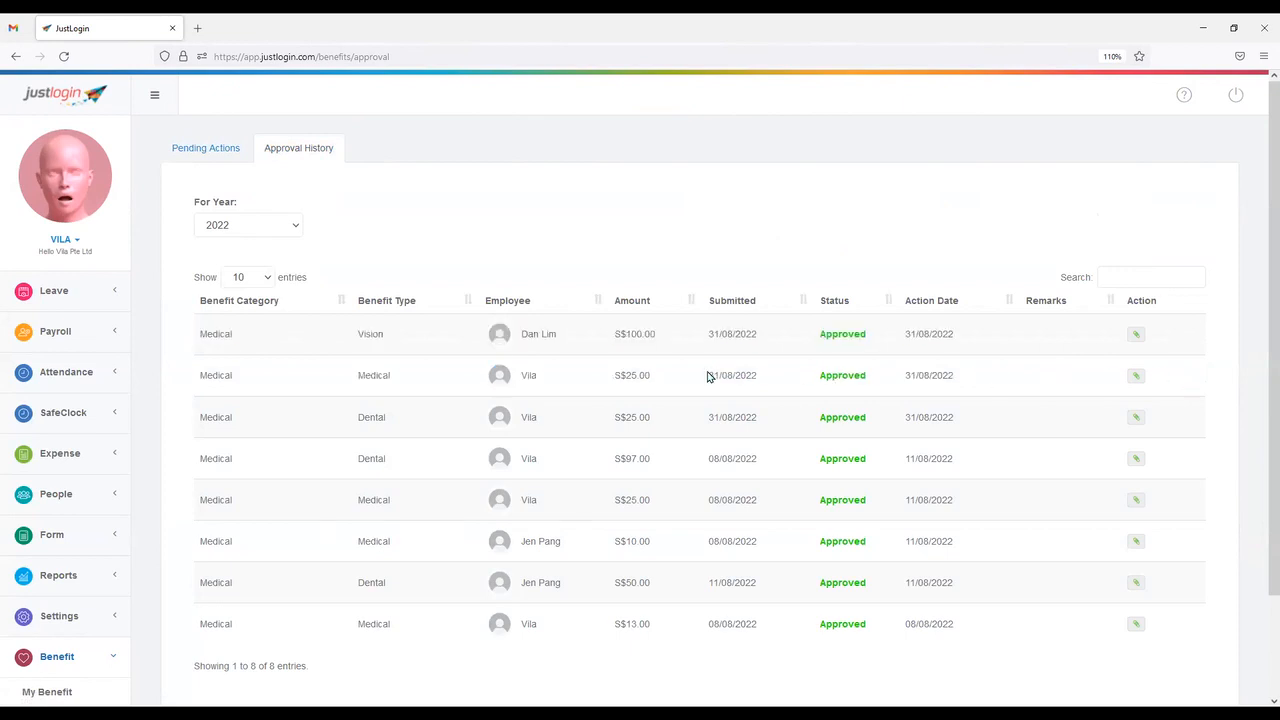
triple_click(647, 334)
triple_click(643, 375)
click(634, 389)
drag(896, 340, 972, 386)
click(972, 386)
View the receipt attached to the second claim in the approval history and close the attachment view.
click(1136, 376)
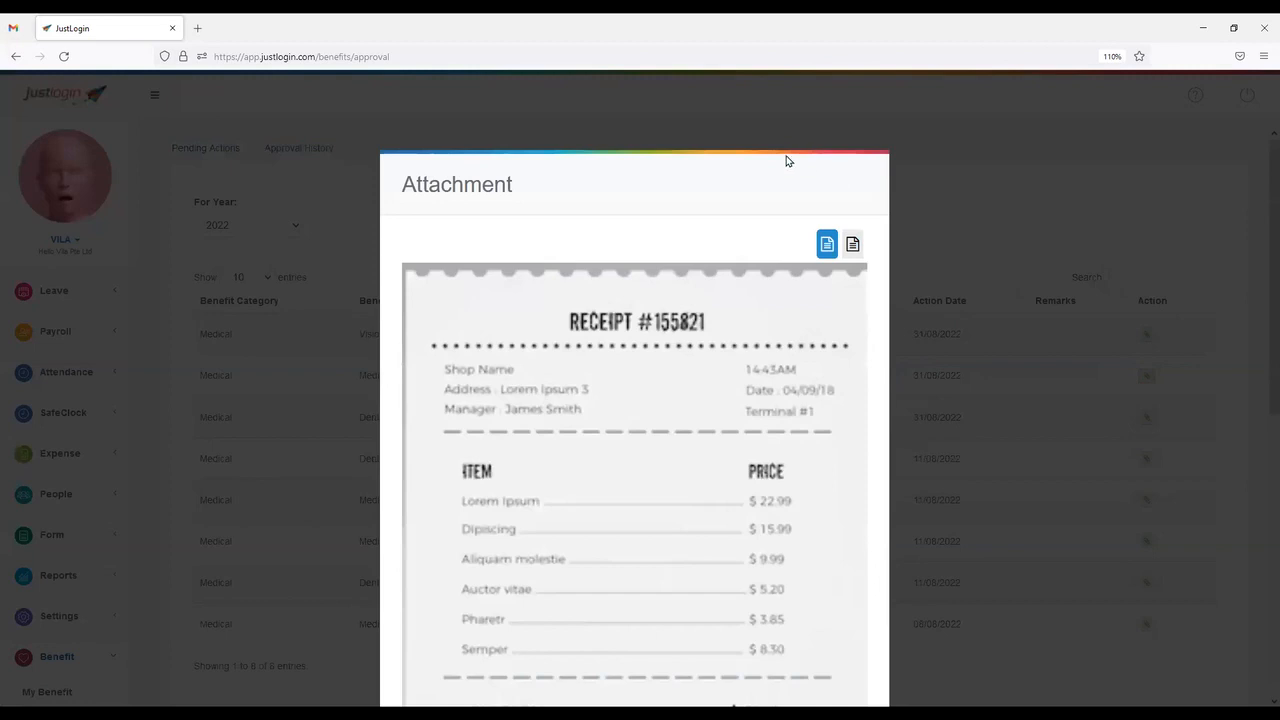
scroll(878, 542, down, 5)
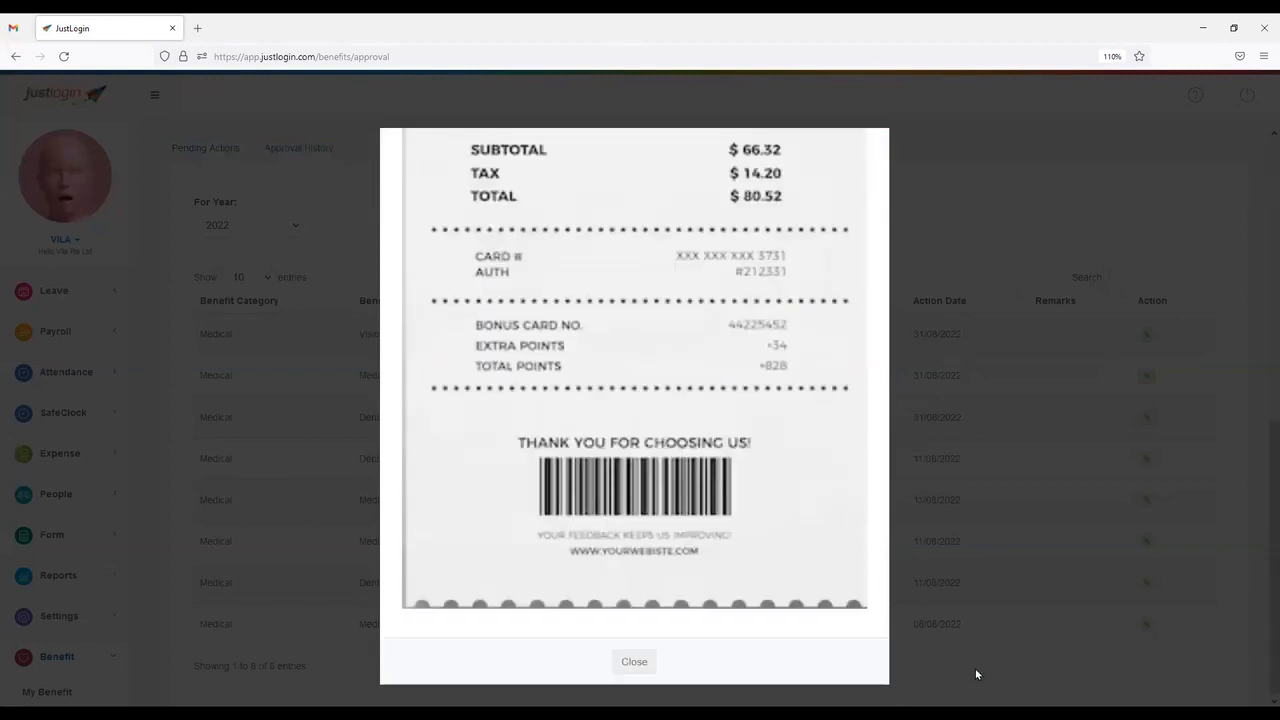
click(634, 661)
Open the personal benefit history and examine the statuses of the first two claims.
scroll(66, 572, down, 2)
click(62, 574)
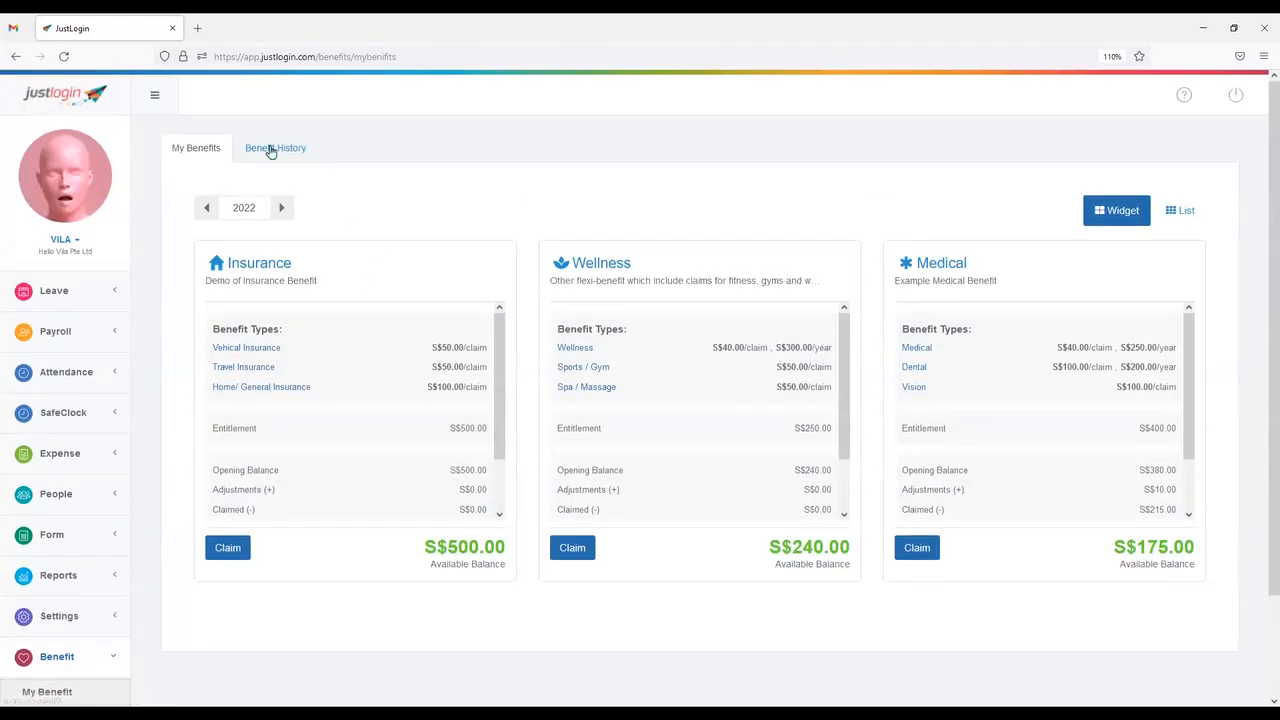
click(271, 152)
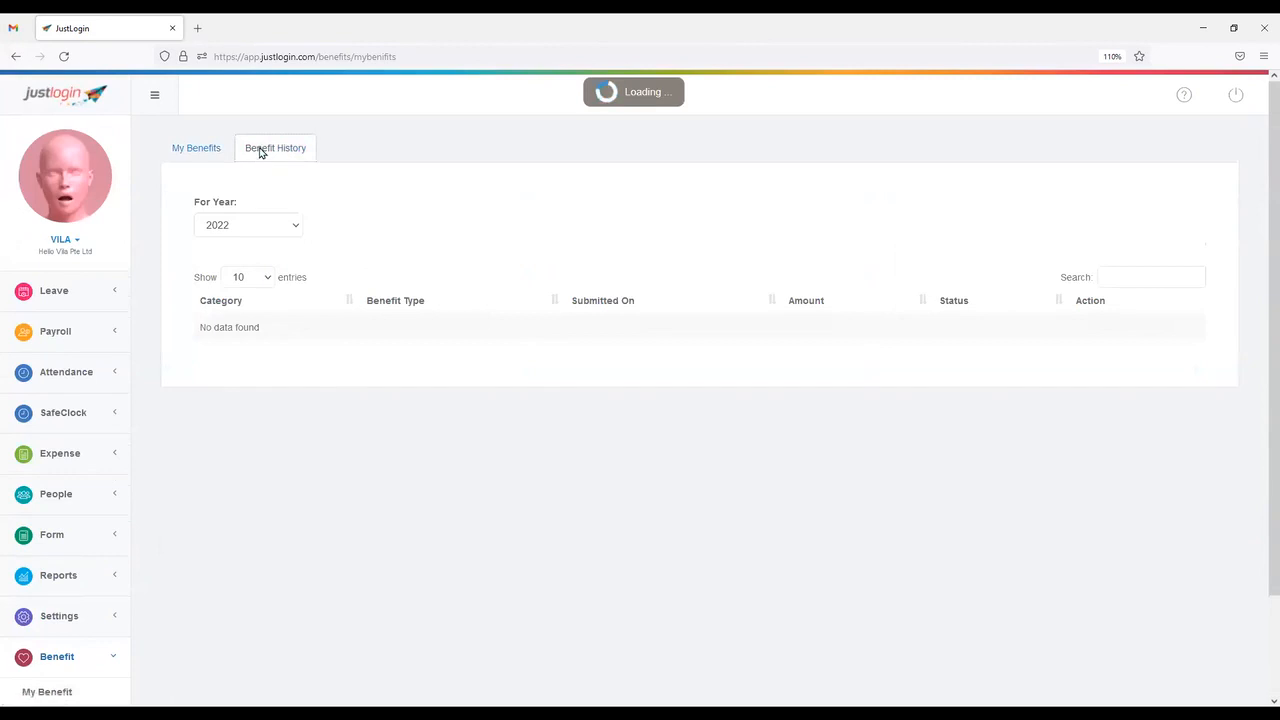
drag(929, 325, 1017, 366)
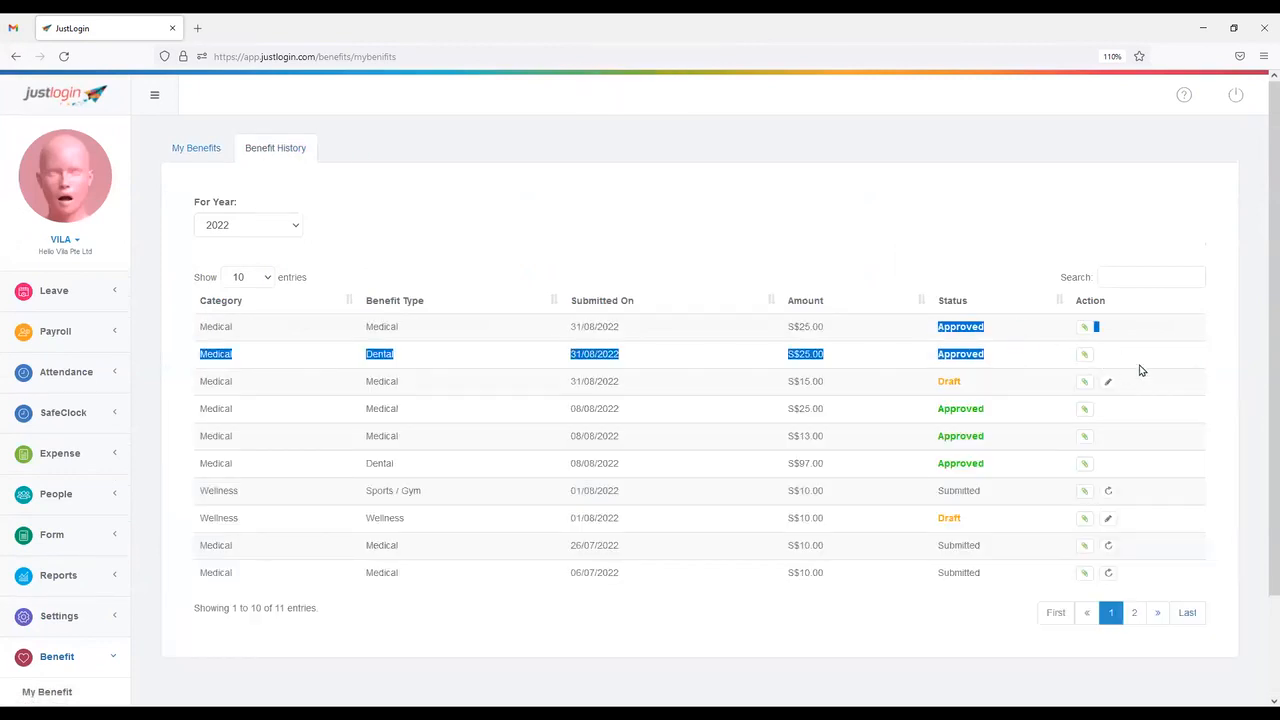
click(1186, 374)
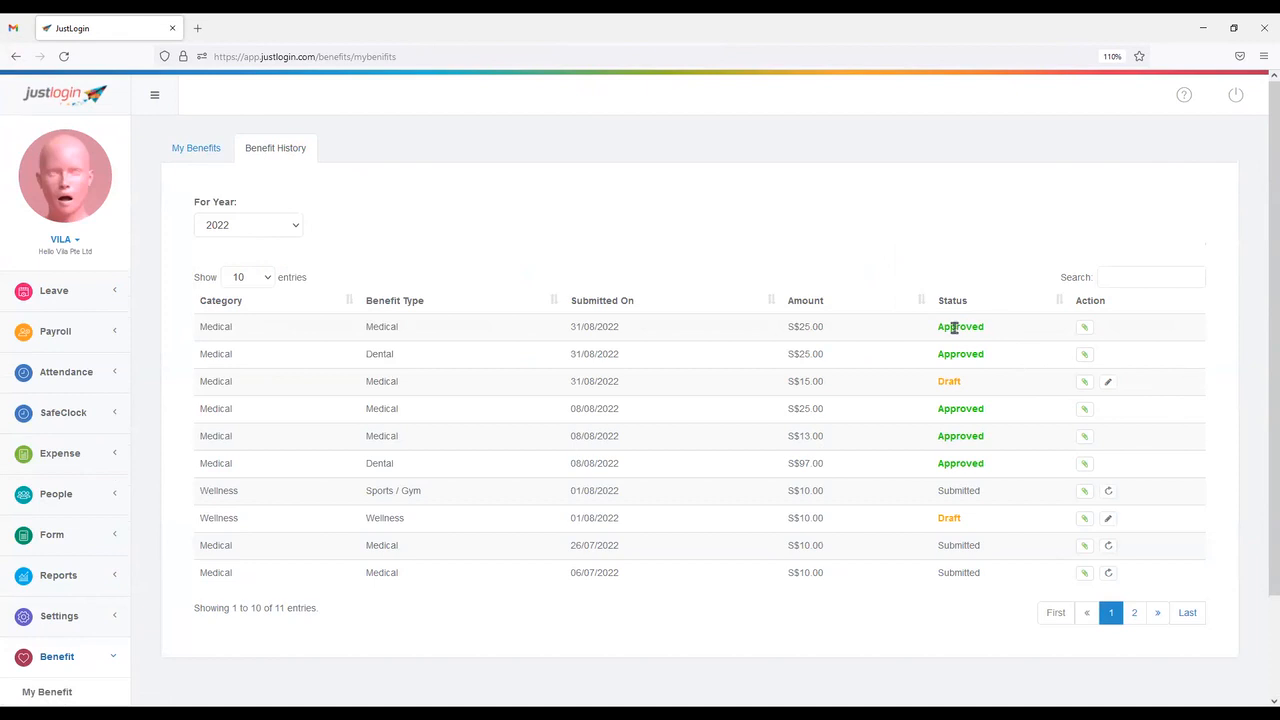
Open the benefit adjustments in Administration and set the year to 2022 and the benefit category to Medical.
scroll(958, 325, down, 2)
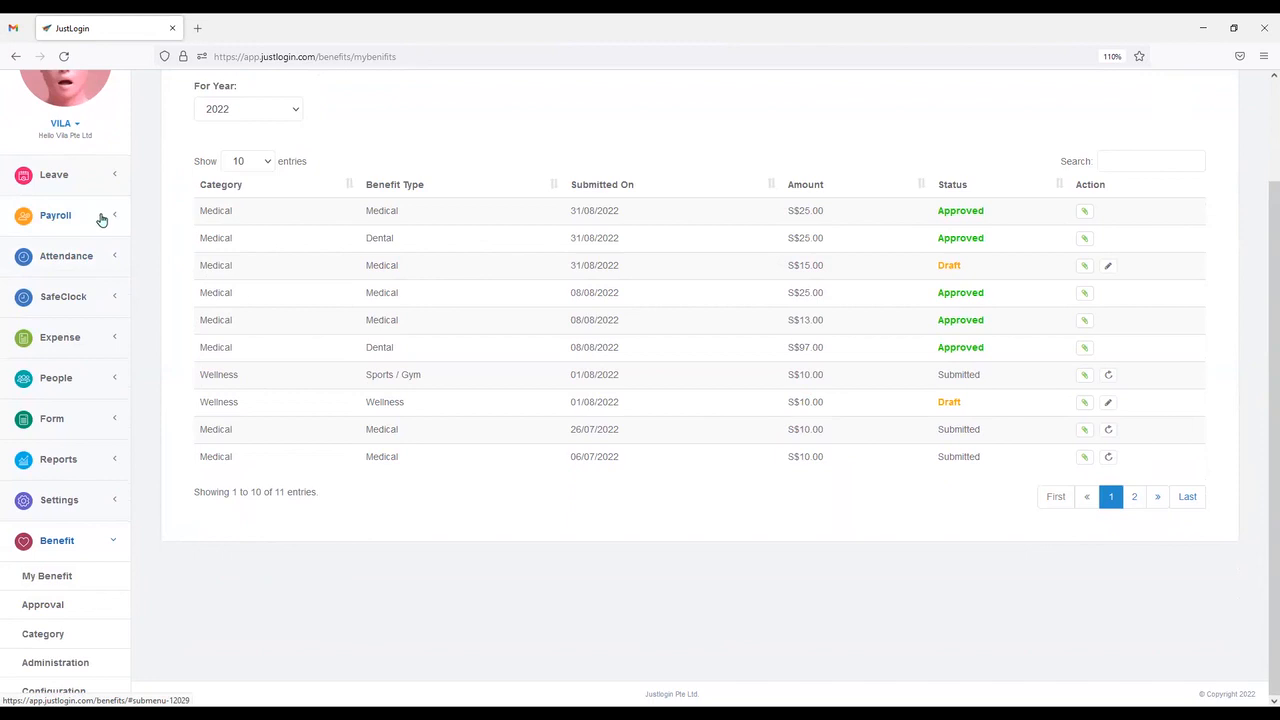
scroll(229, 486, up, 2)
scroll(142, 429, down, 1)
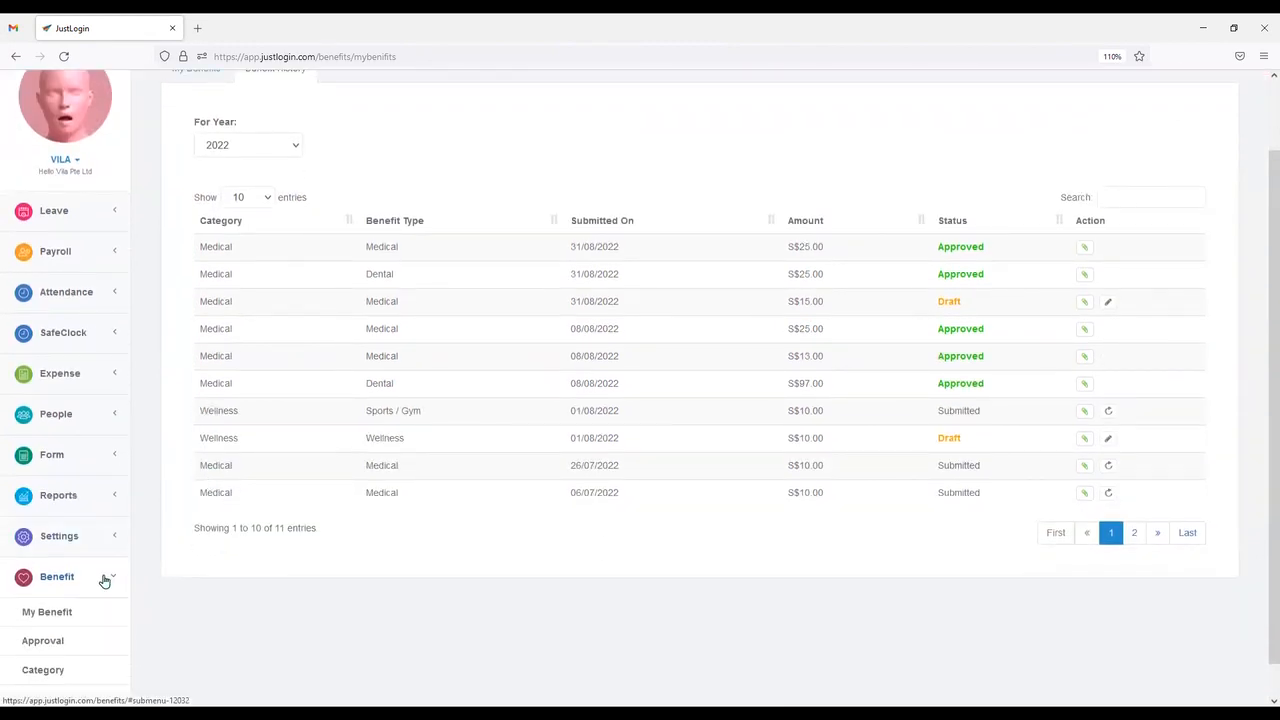
scroll(70, 592, down, 1)
click(44, 667)
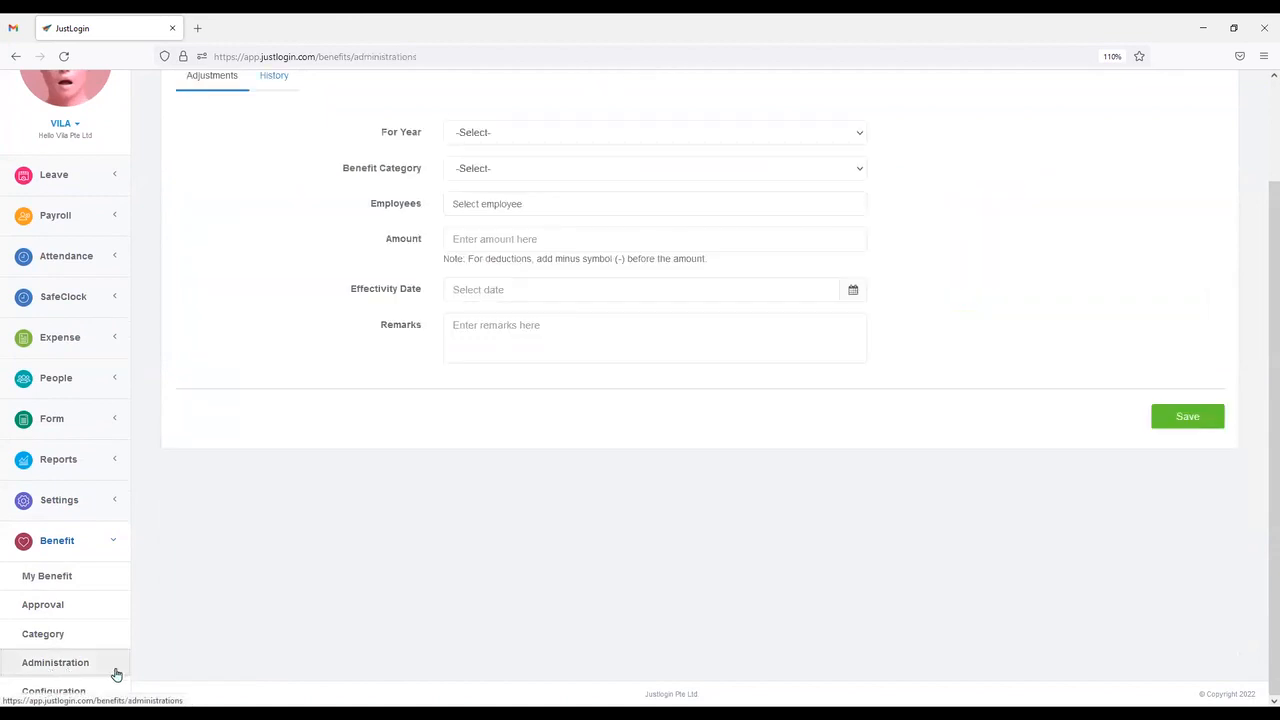
scroll(318, 622, up, 2)
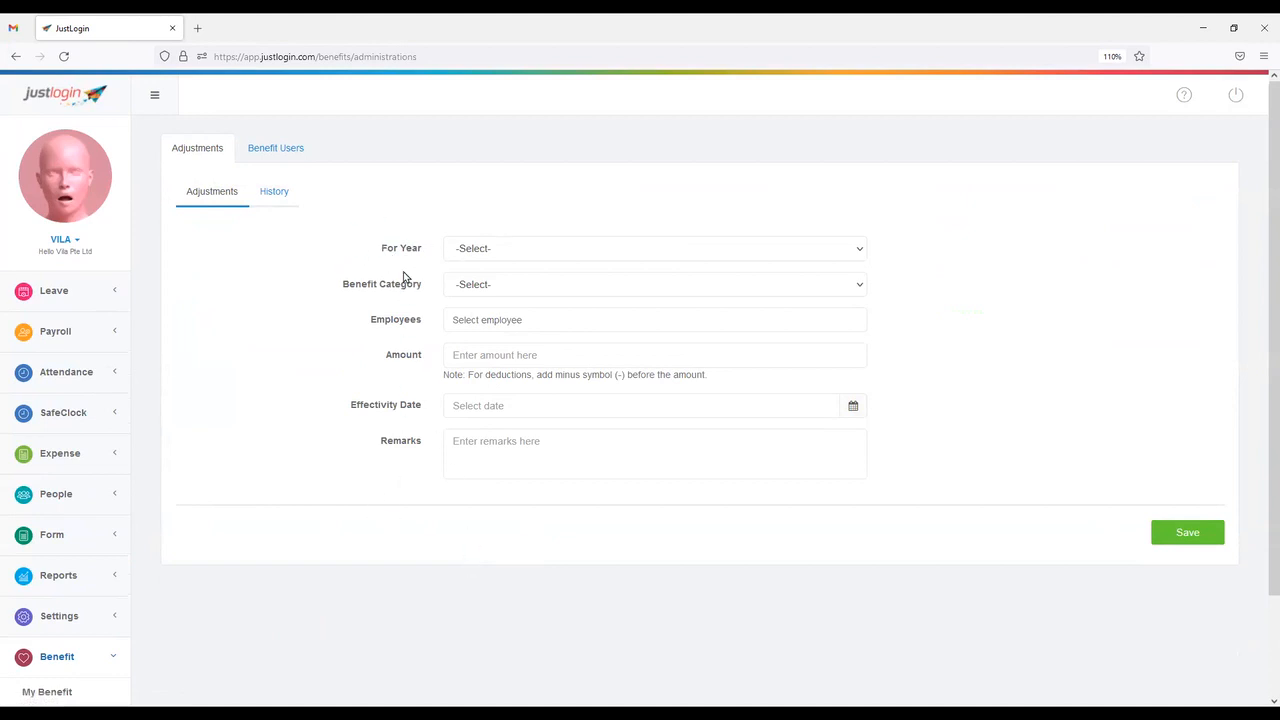
click(476, 256)
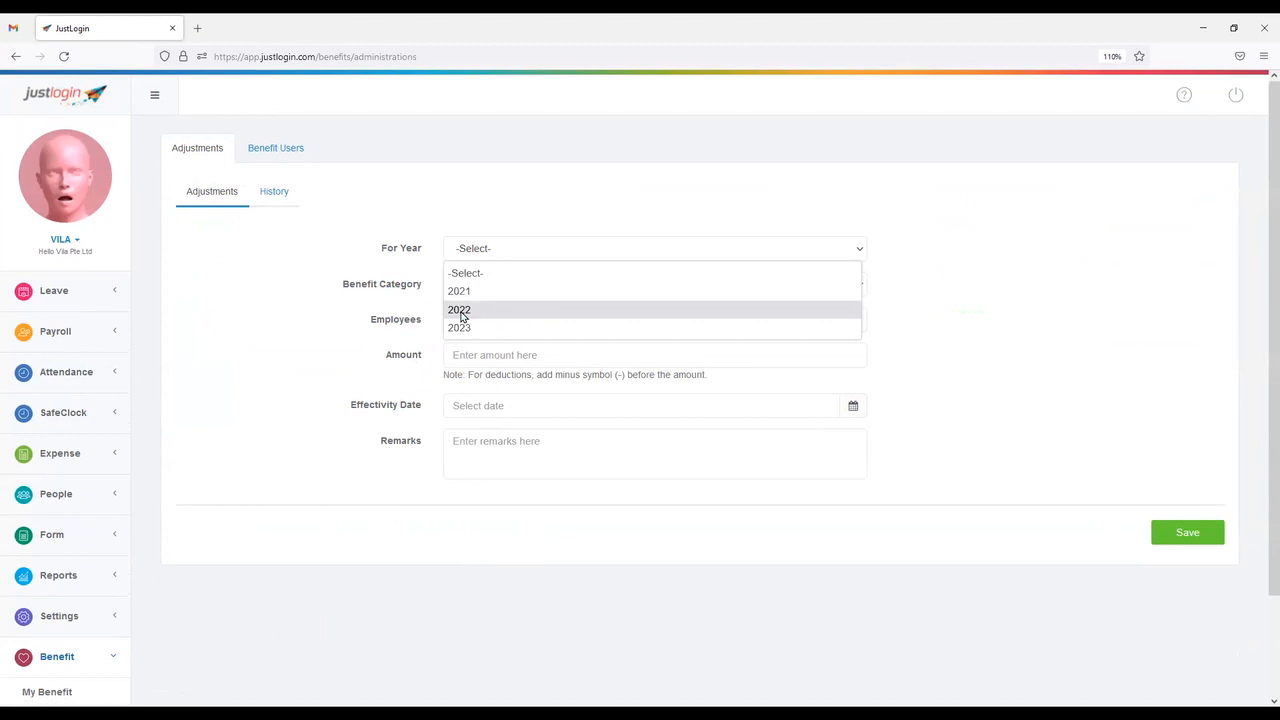
click(466, 314)
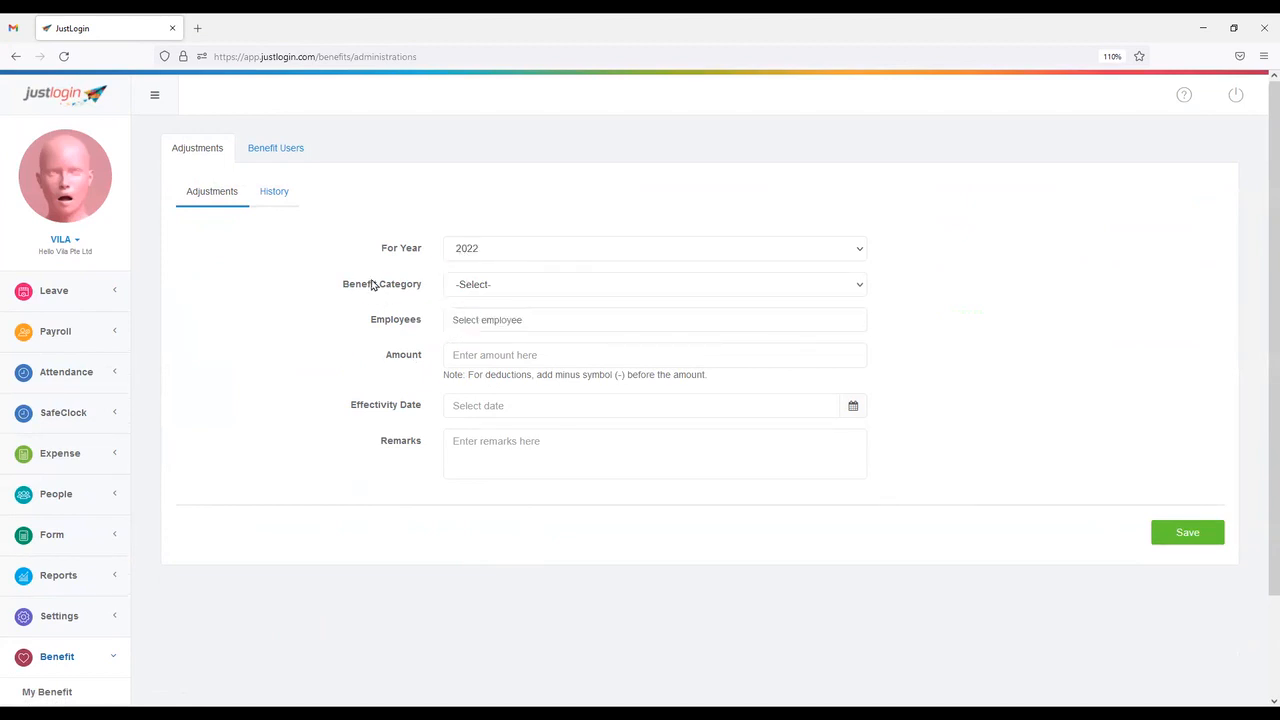
click(490, 285)
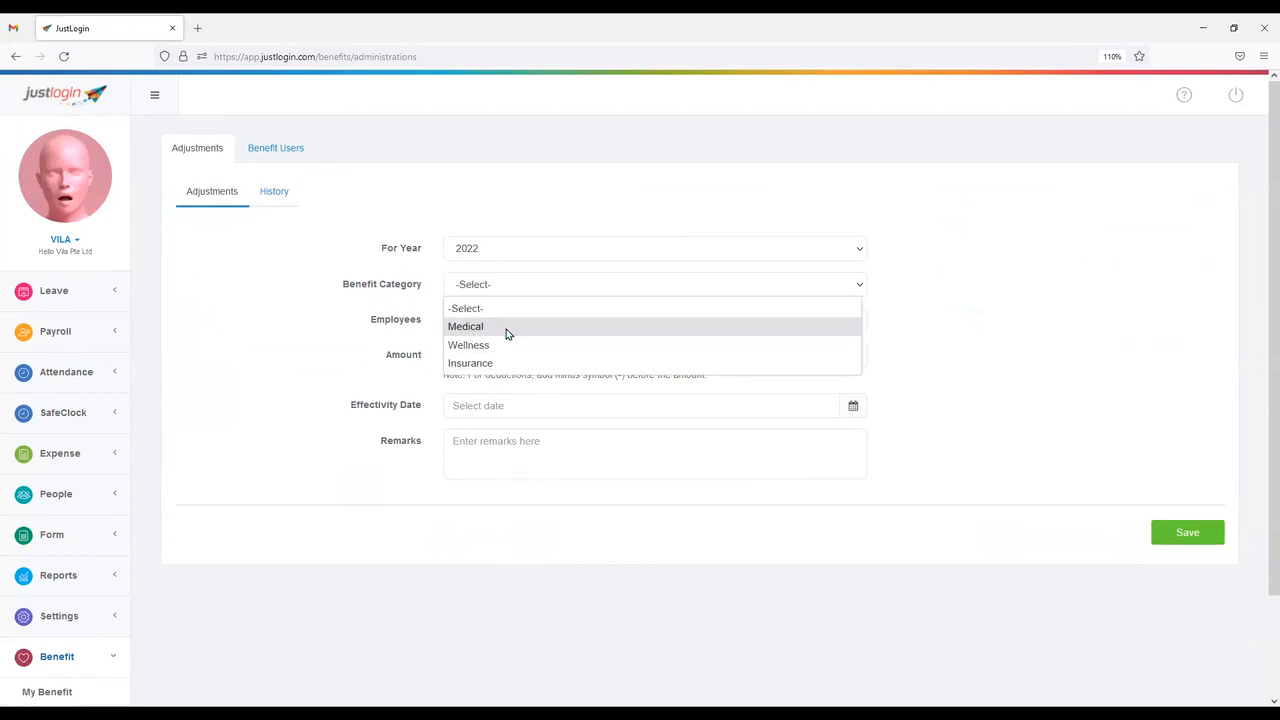
click(507, 329)
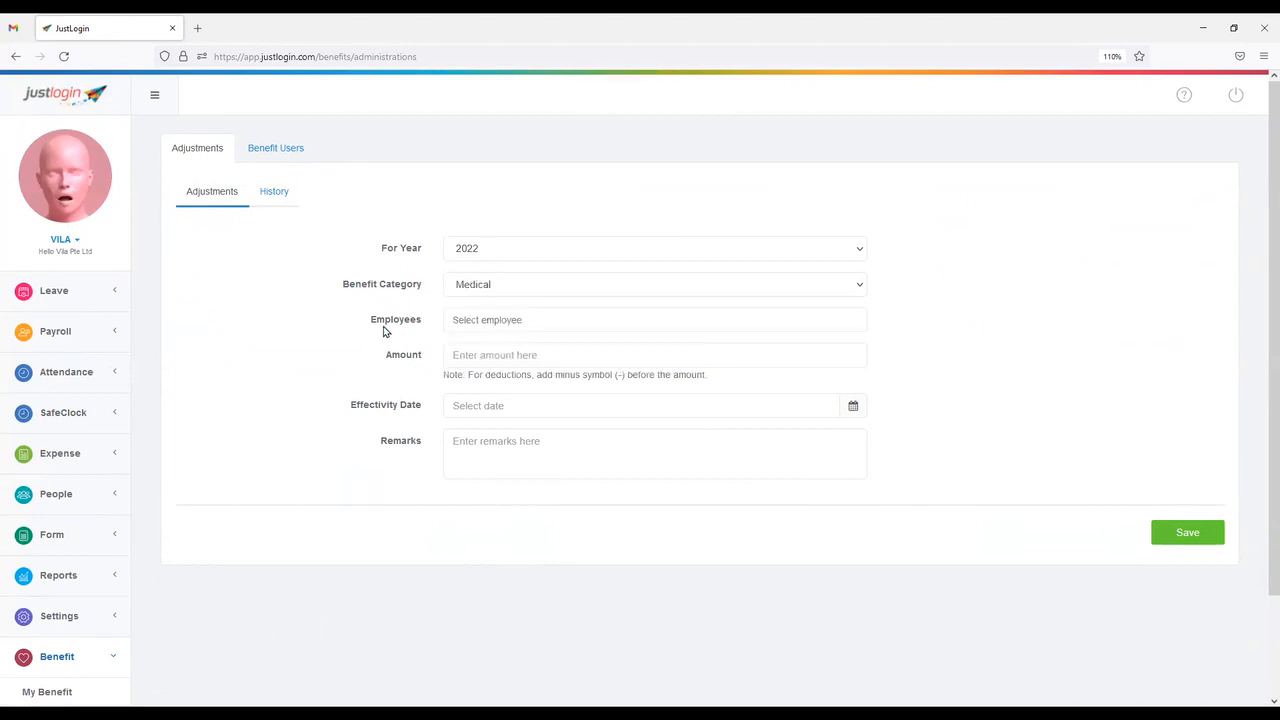
Choose the second and third listed employees for the adjustment.
click(485, 328)
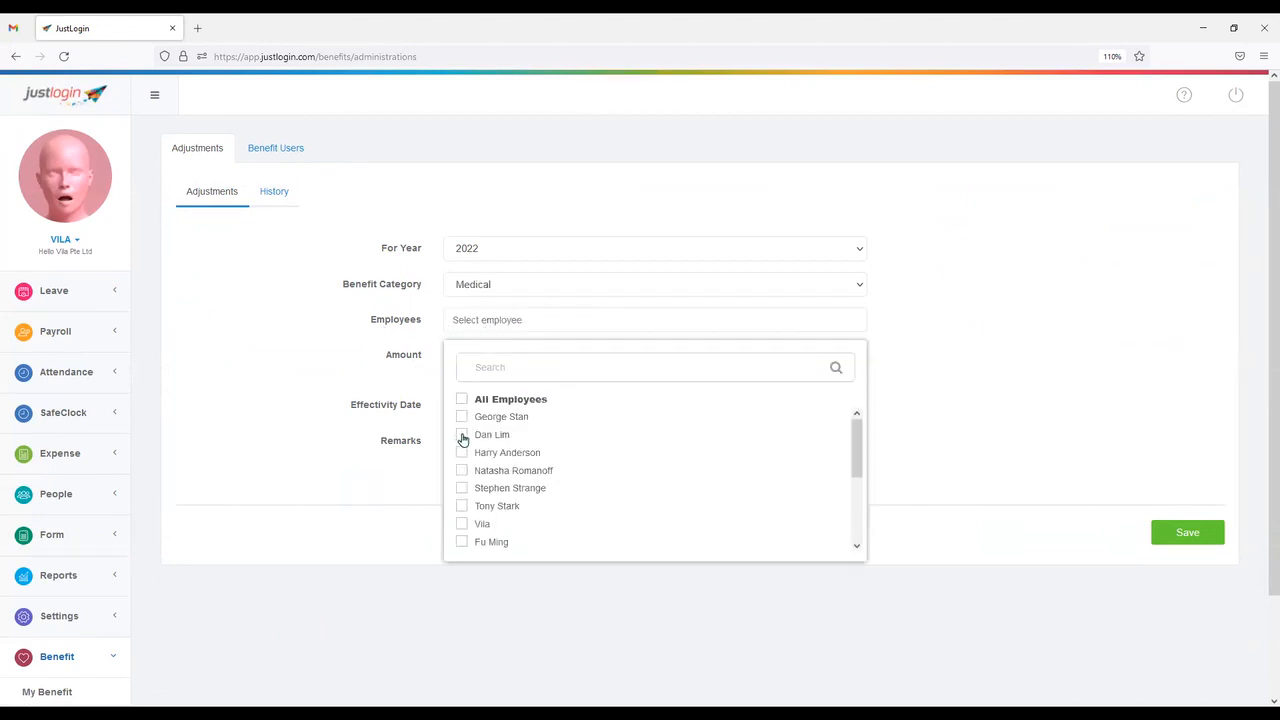
click(464, 436)
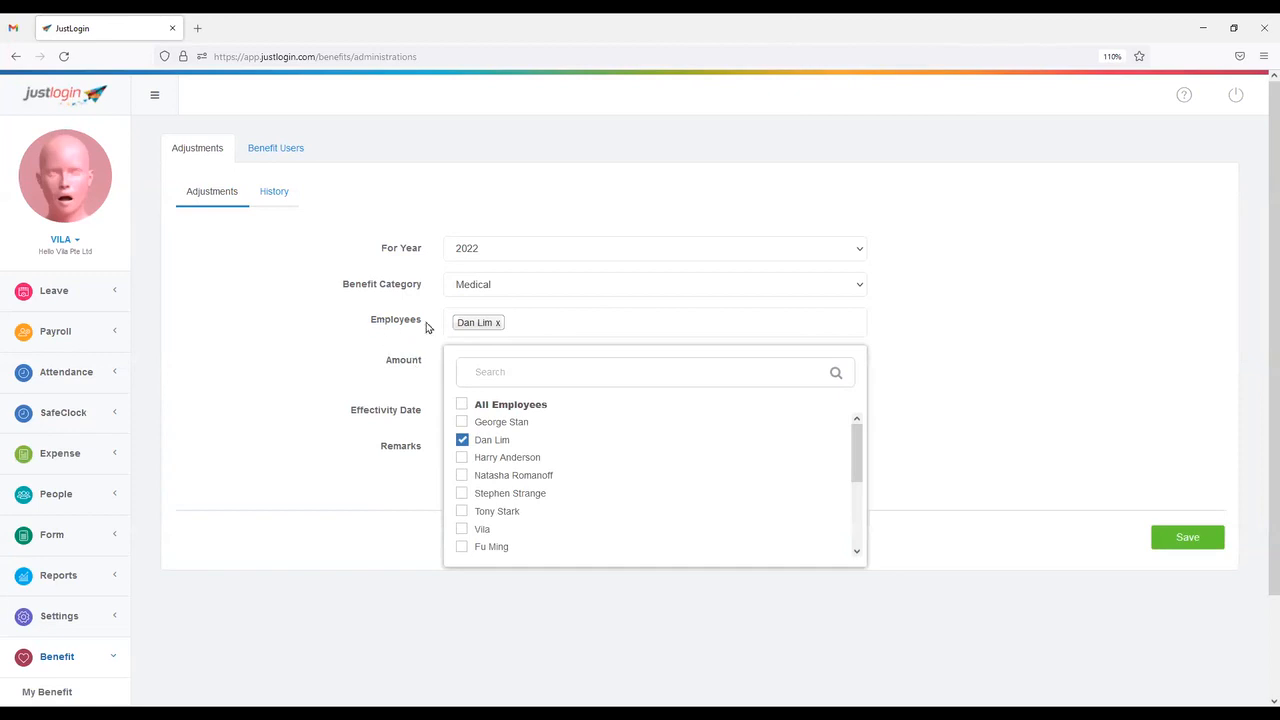
click(463, 458)
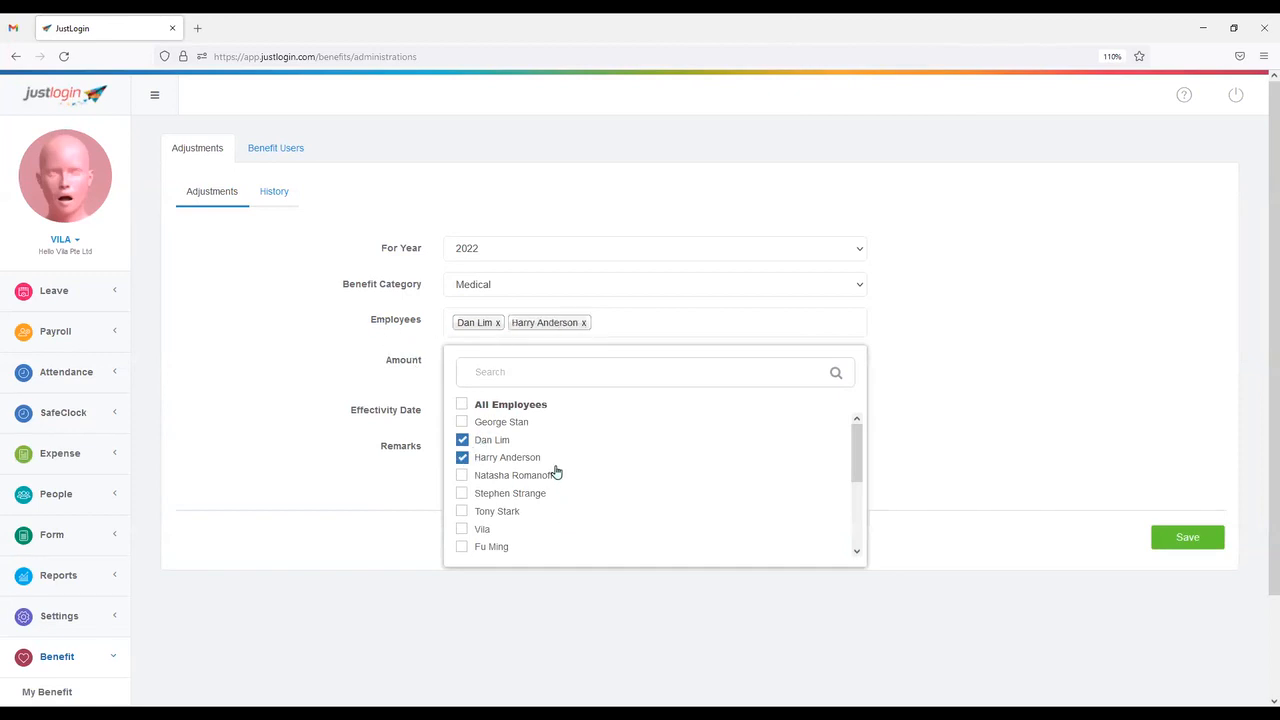
click(309, 371)
Set the adjustment amount to -15 and its effectivity date to 01/09/2022.
click(558, 362)
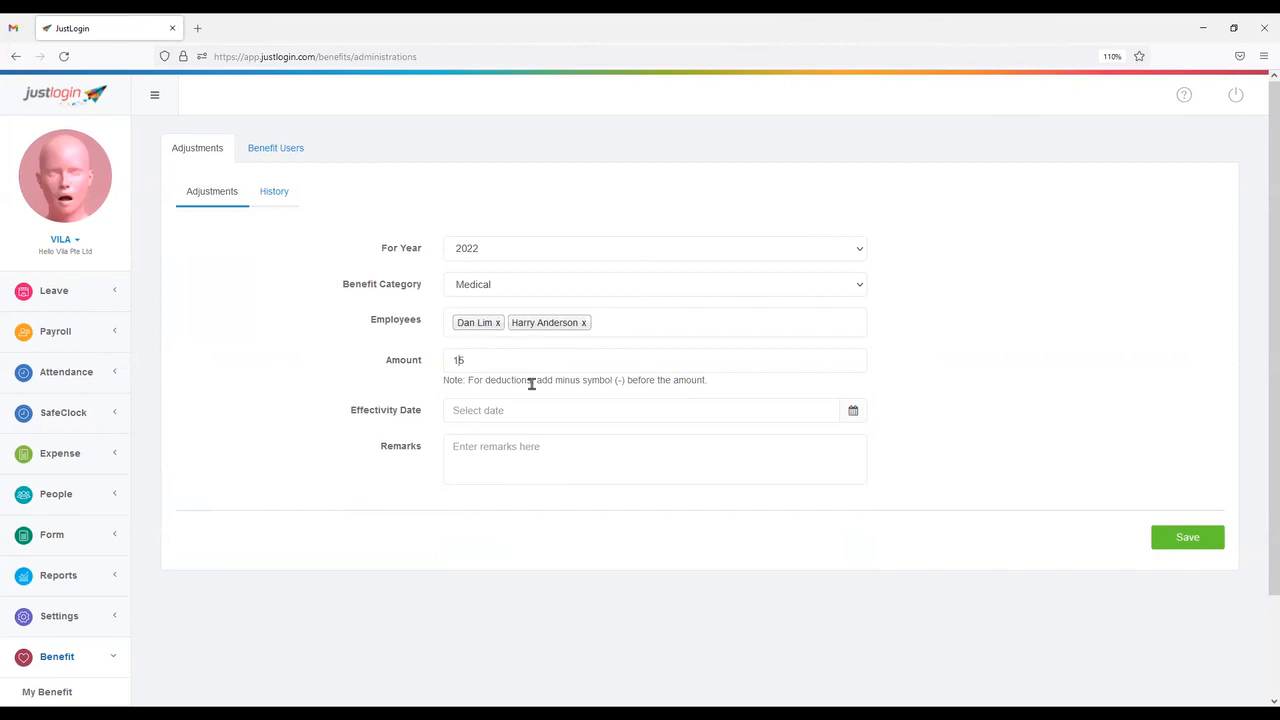
text(-)
click(494, 412)
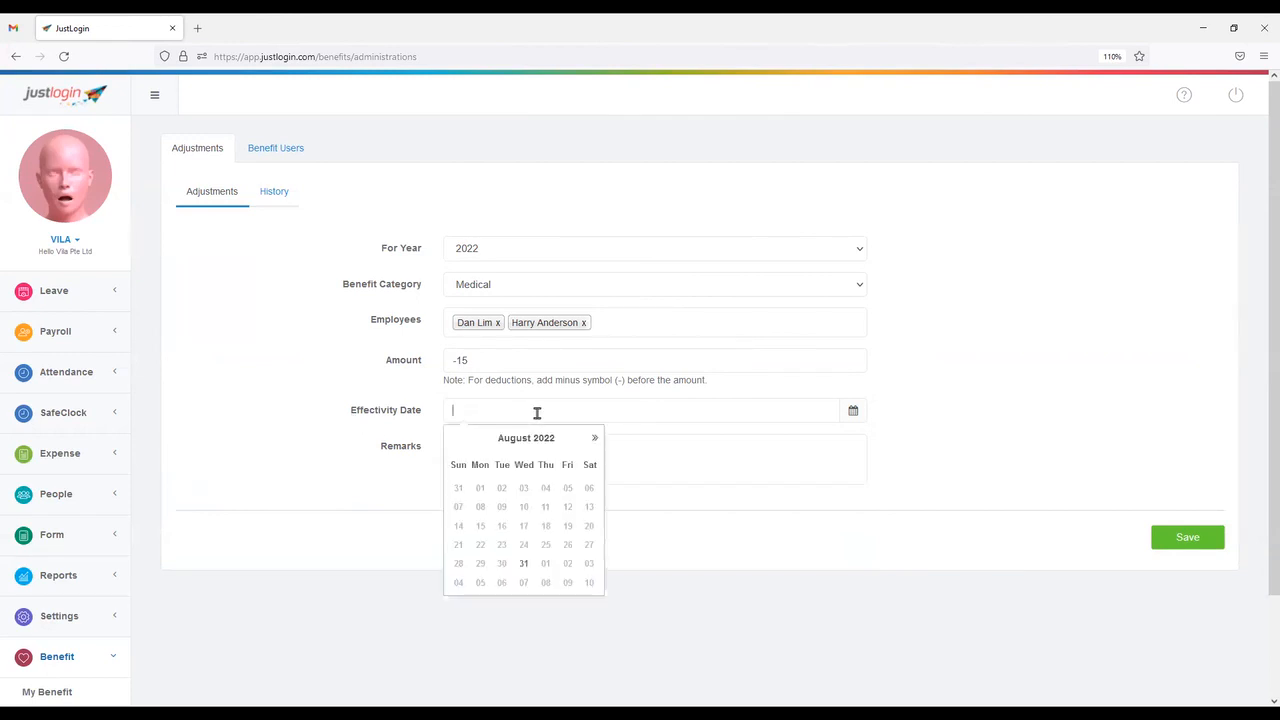
click(595, 441)
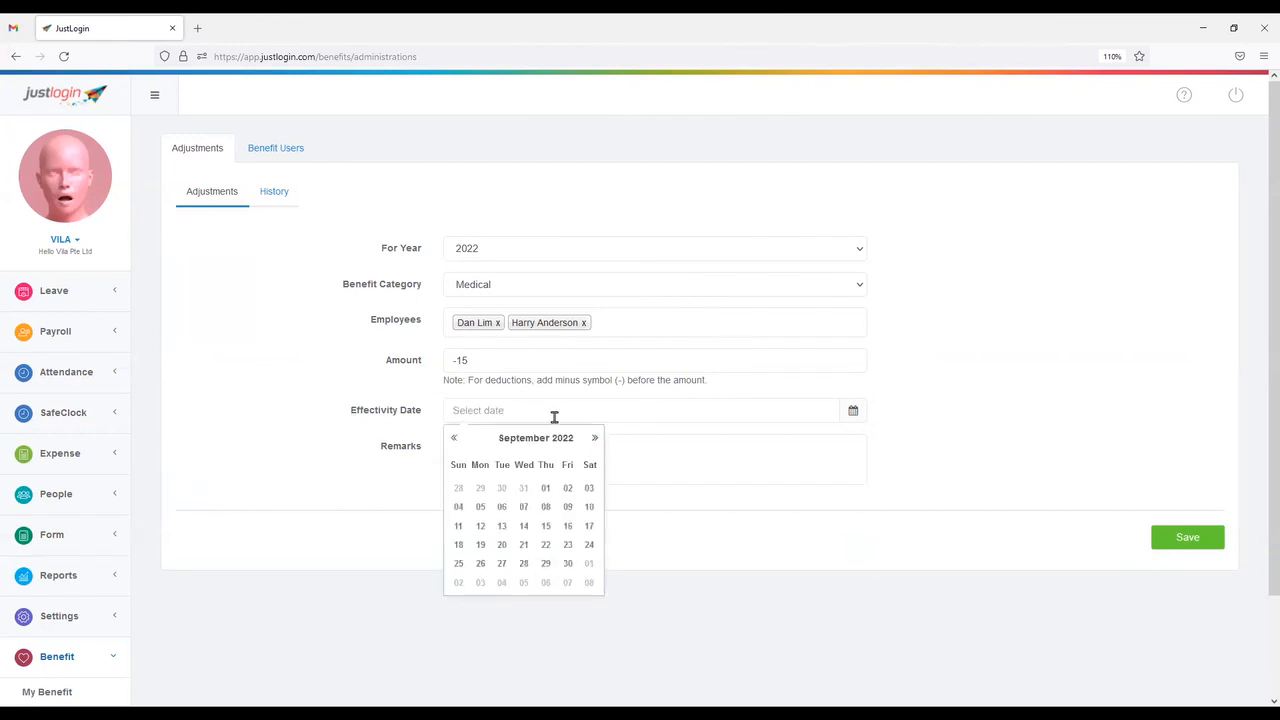
click(546, 489)
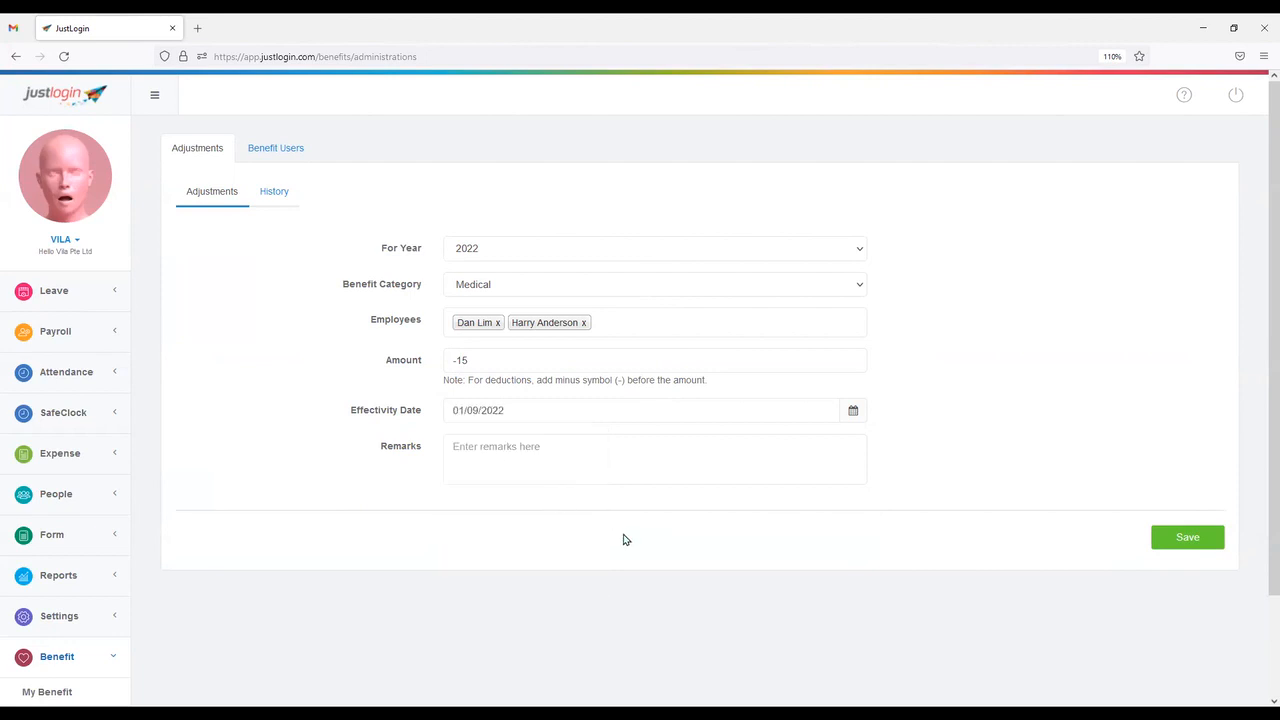
Enter the remarks "Adjustment of $15 Deduction" and save the adjustment.
click(558, 445)
text(Adjustment of $15 Deduction)
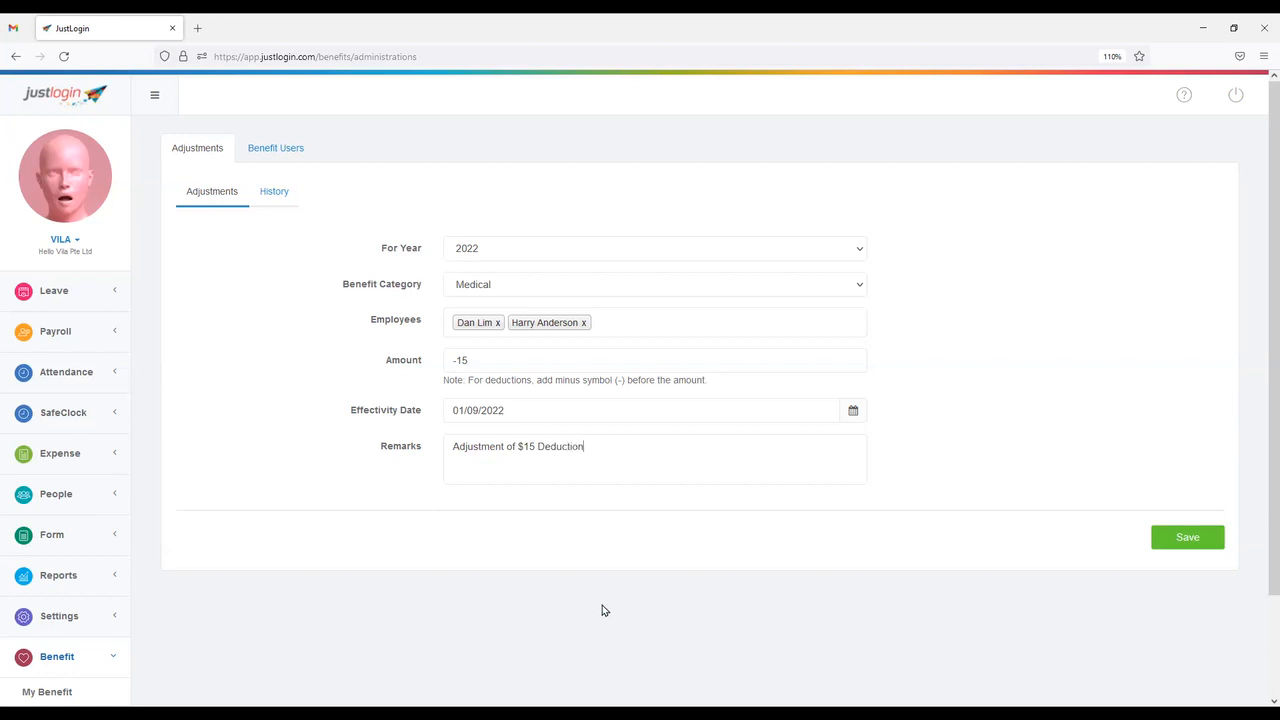
click(1186, 540)
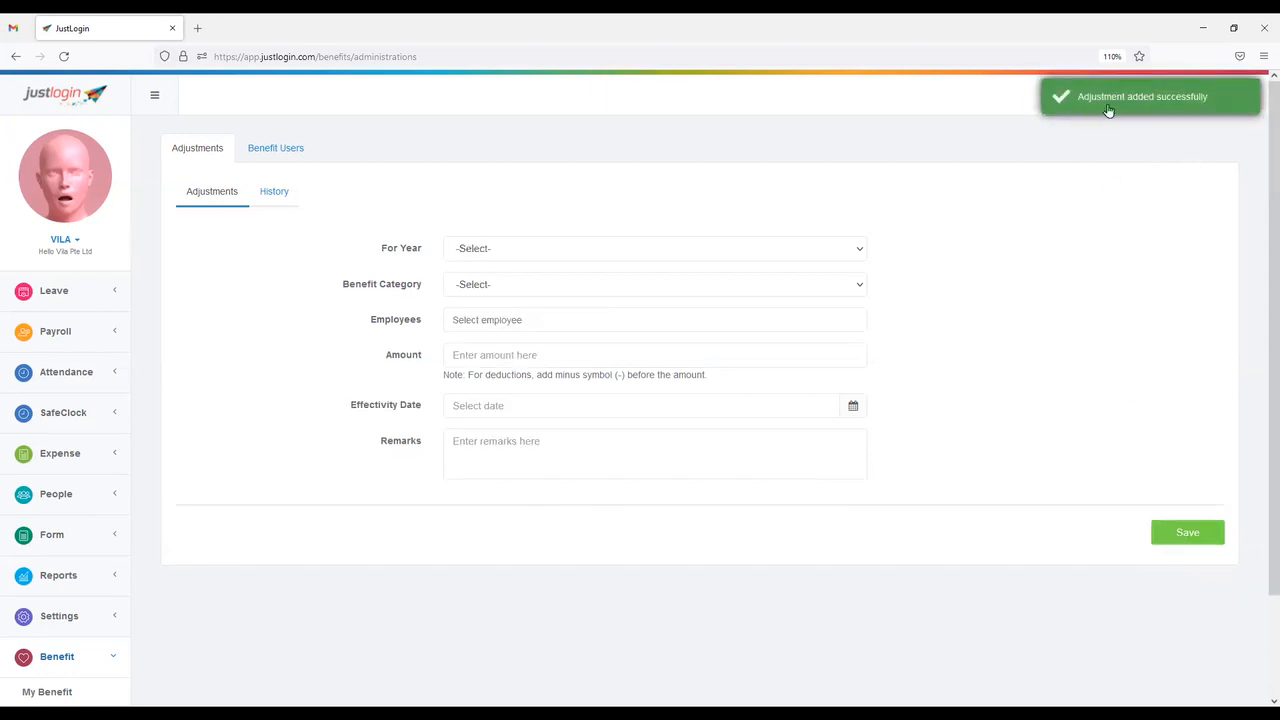
Open the adjustment history and examine the categories, adjusted employees and adjustment dates of the listed entries.
click(277, 194)
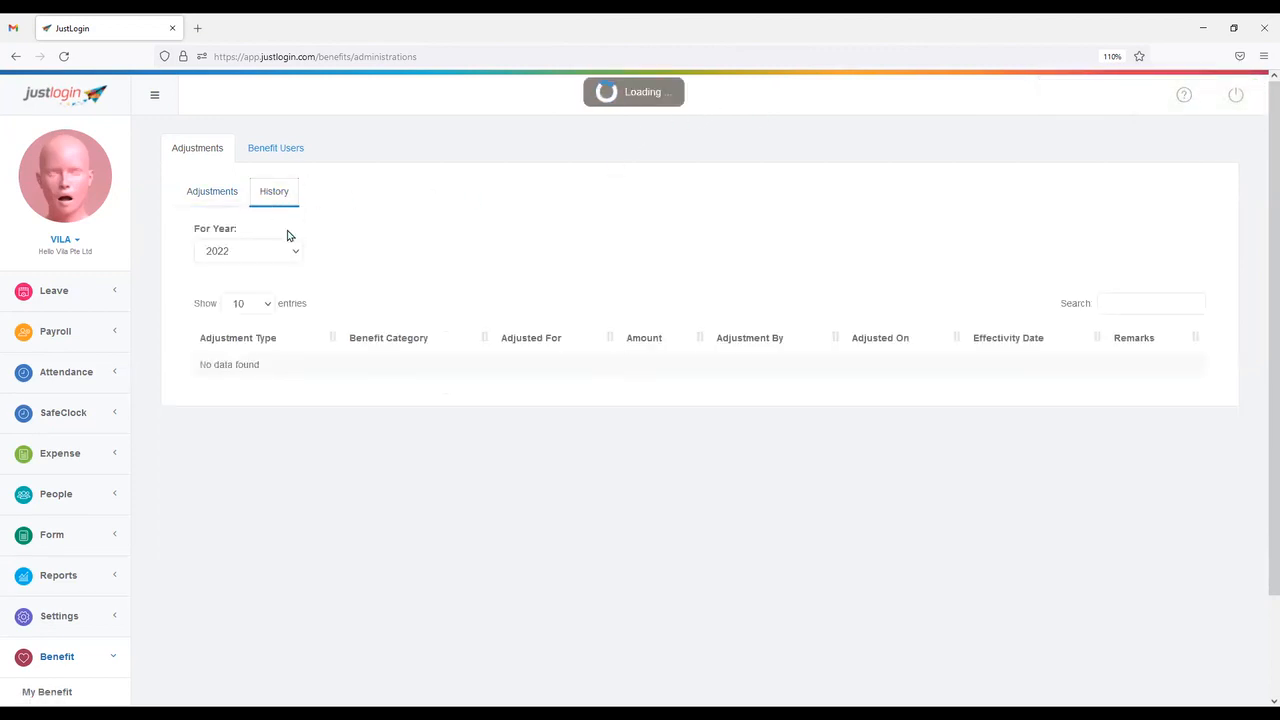
drag(338, 364, 577, 397)
click(600, 366)
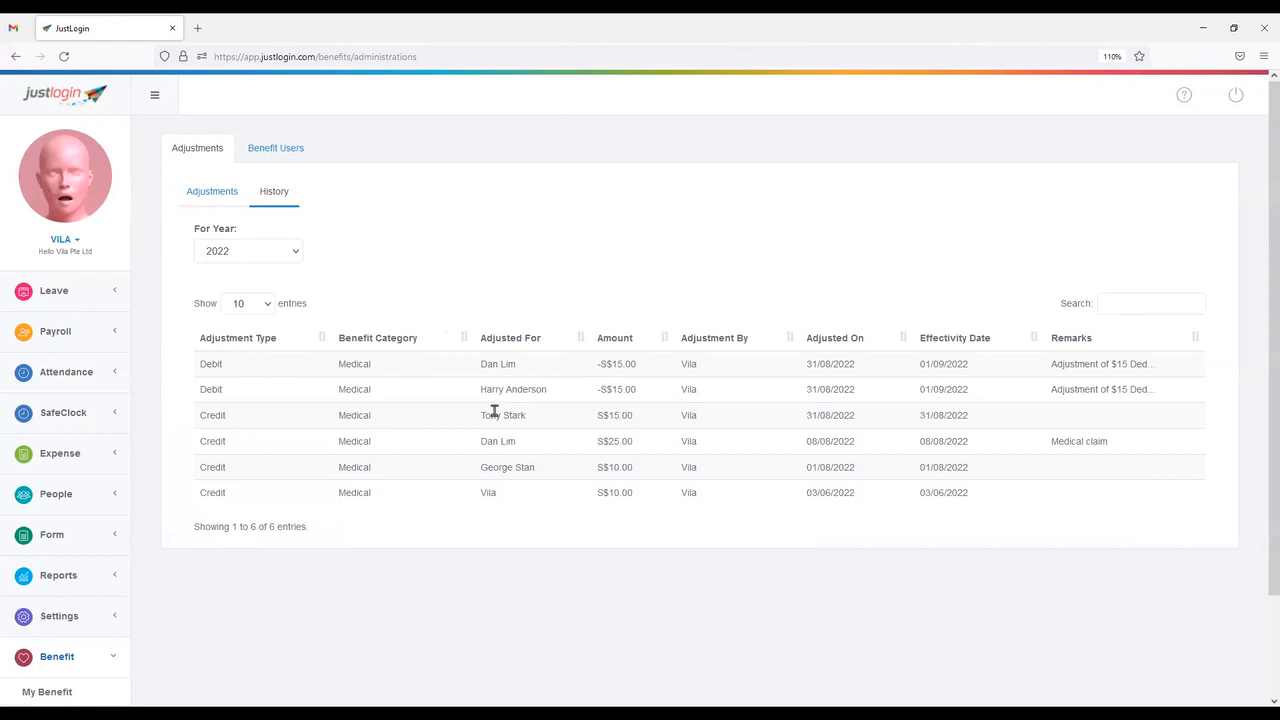
drag(786, 418, 866, 417)
click(953, 508)
Open the benefit users list and deselect Benefits for the first two employees.
click(285, 152)
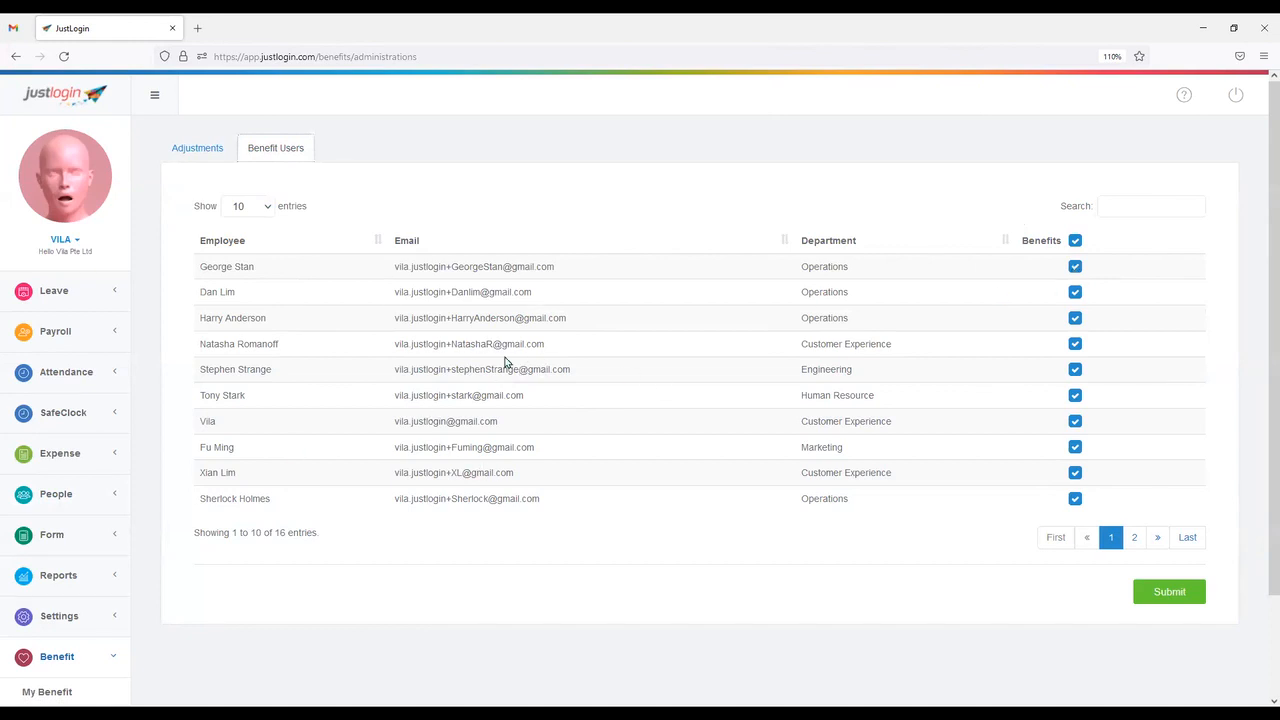
click(1075, 267)
click(1075, 292)
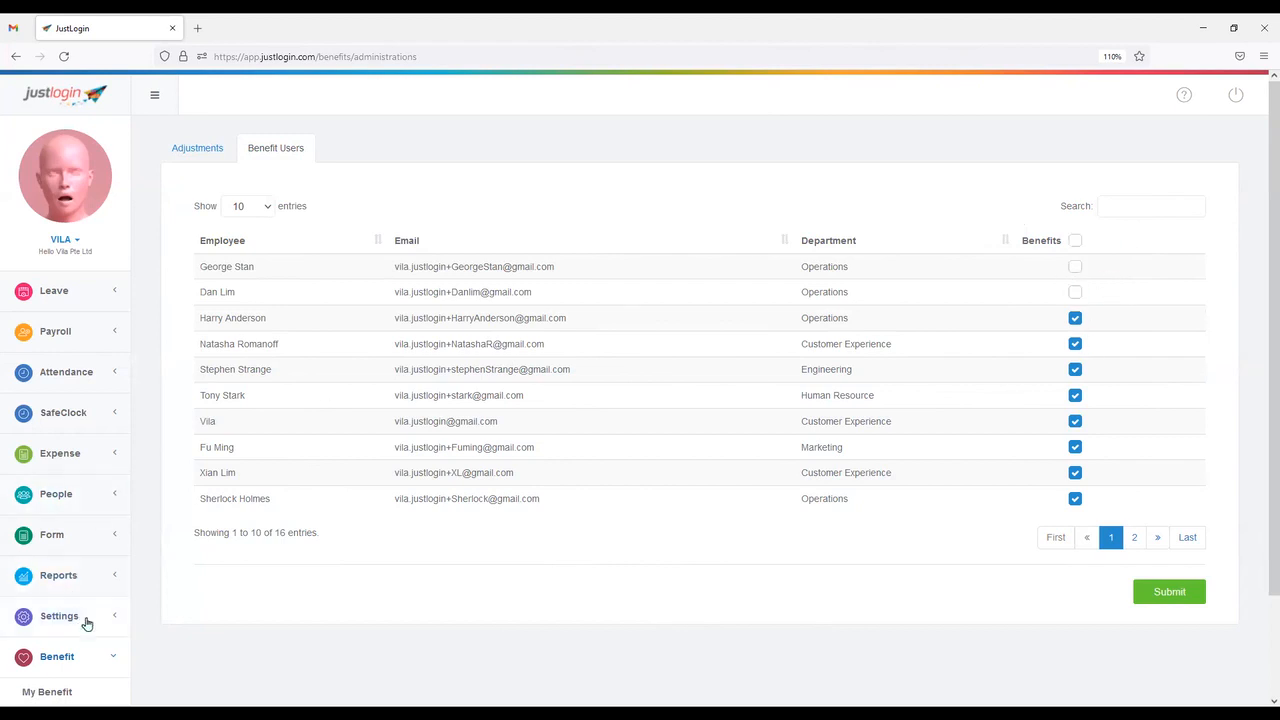
scroll(70, 615, down, 1)
scroll(55, 612, down, 1)
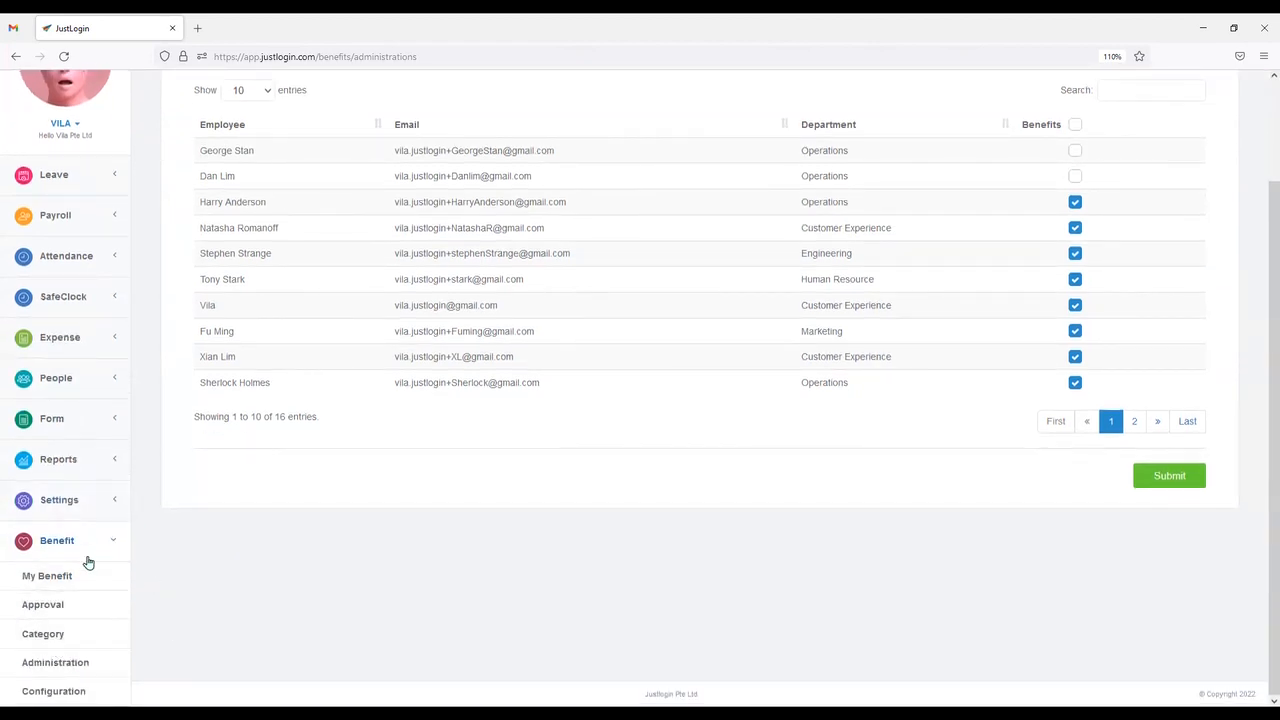